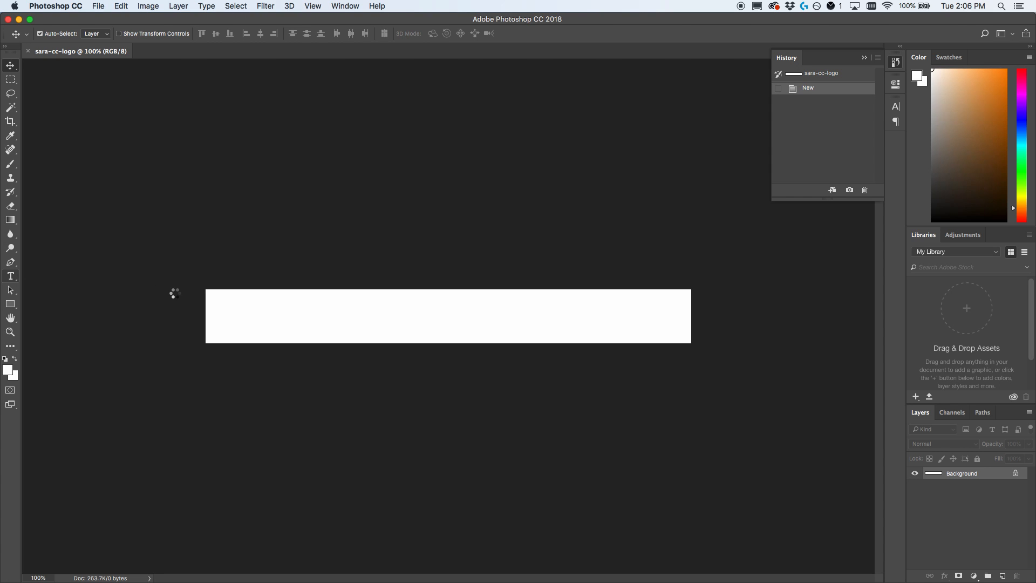
Add a horizontal text line with the person's full name and move it so the whole name fits on the white banner.
key("t")
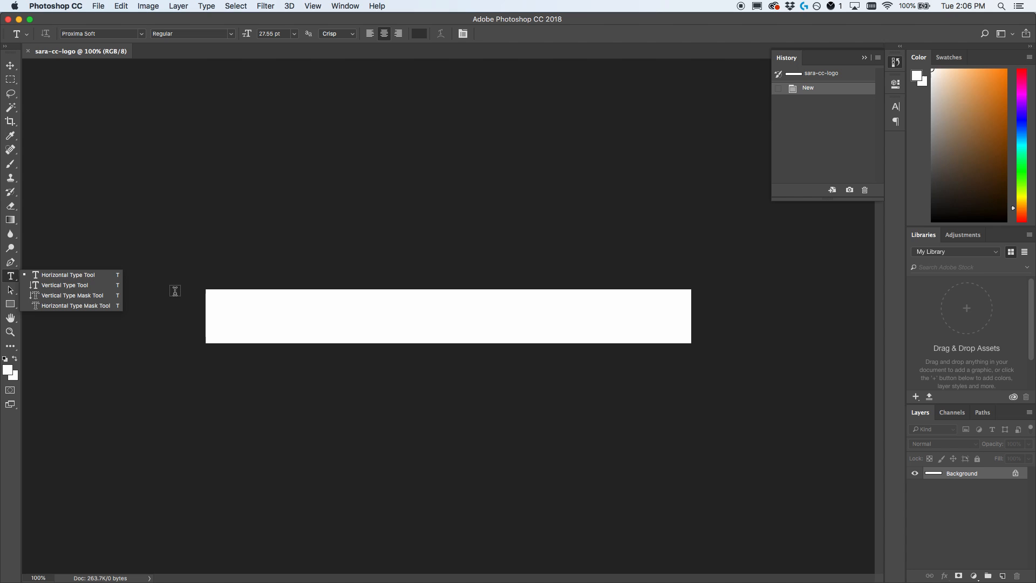
left_click(230, 314)
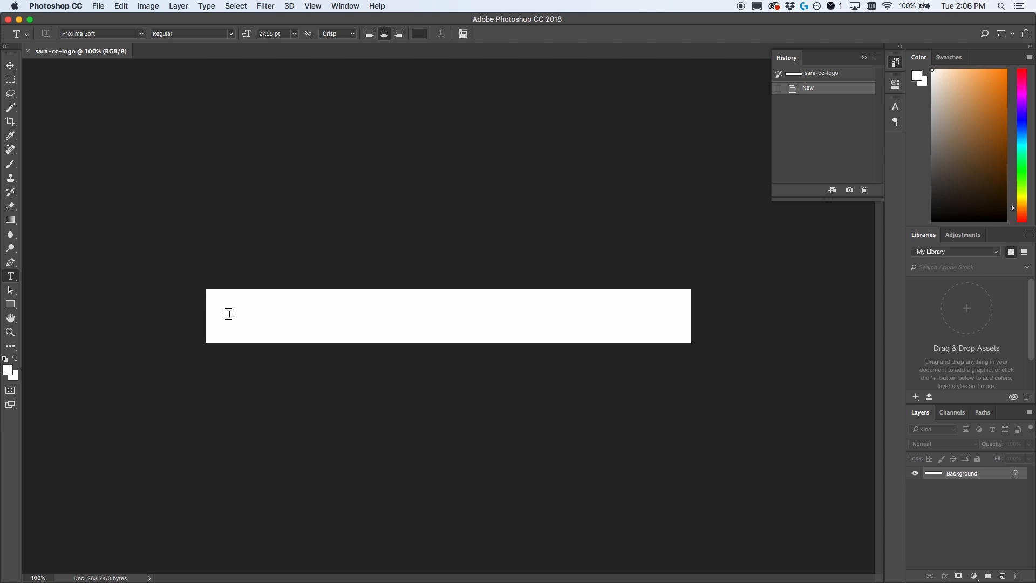
left_click(226, 322)
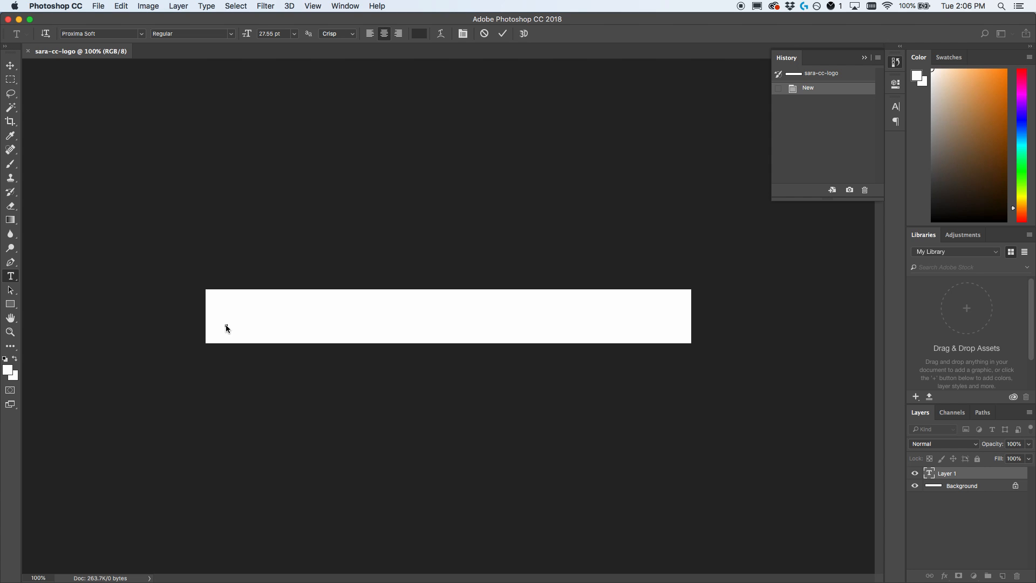
type("SA")
key("BackSpace")
type("ara Fun")
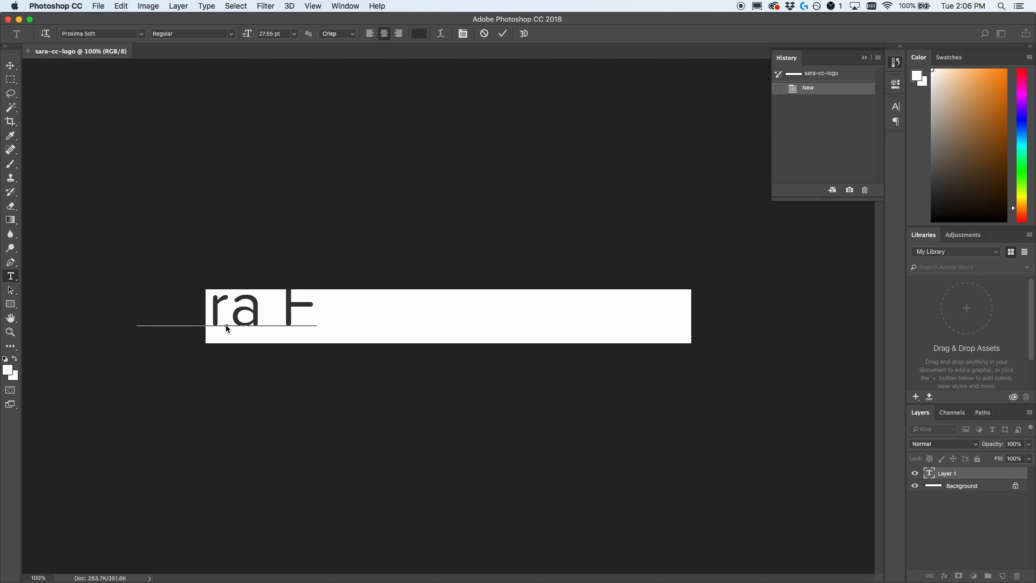
type("duk")
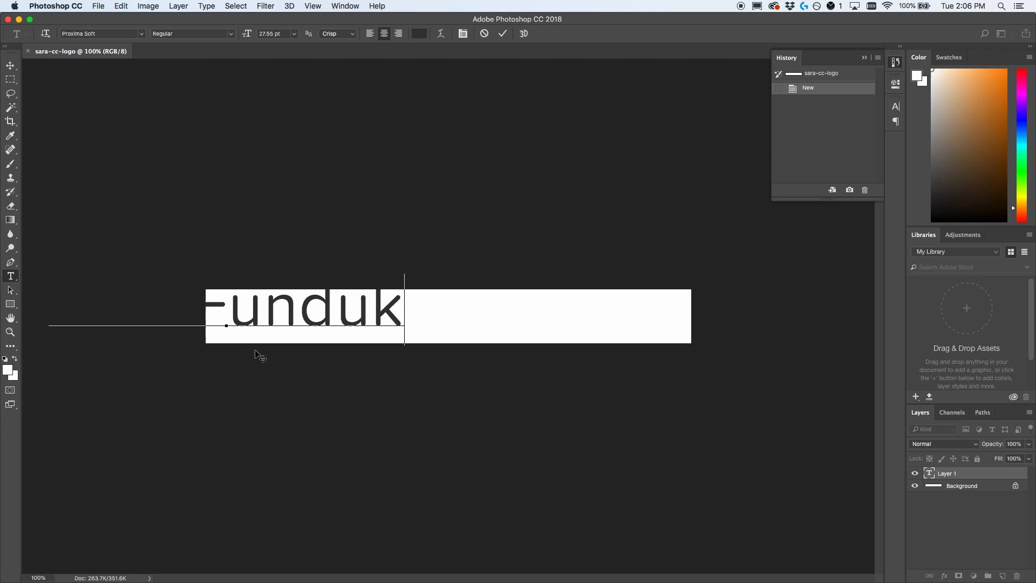
left_click_drag(266, 354, 428, 363)
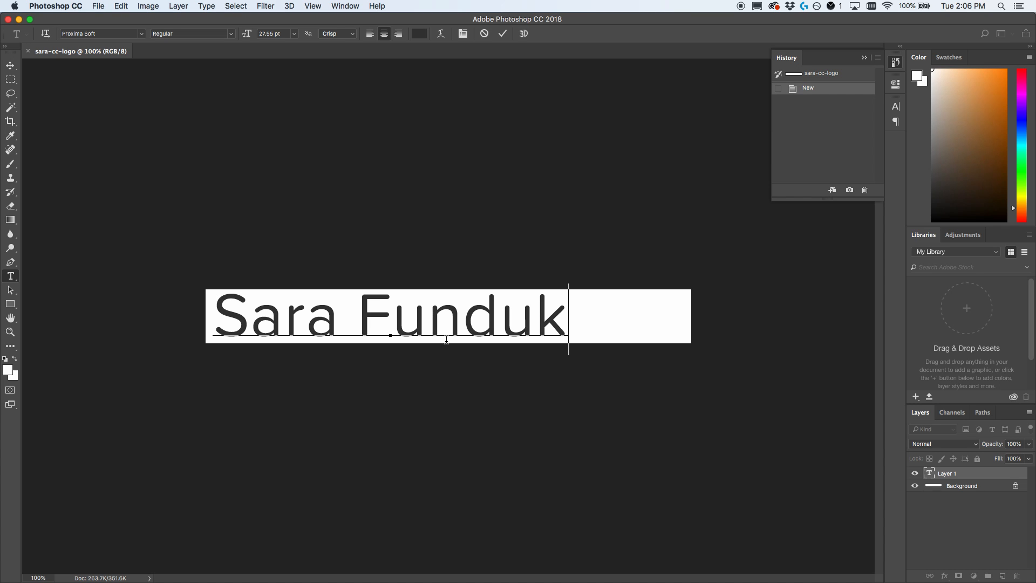
Set the name text's font to SignPainter HouseScript and move it close to the banner's left edge.
left_click_drag(563, 326, 227, 327)
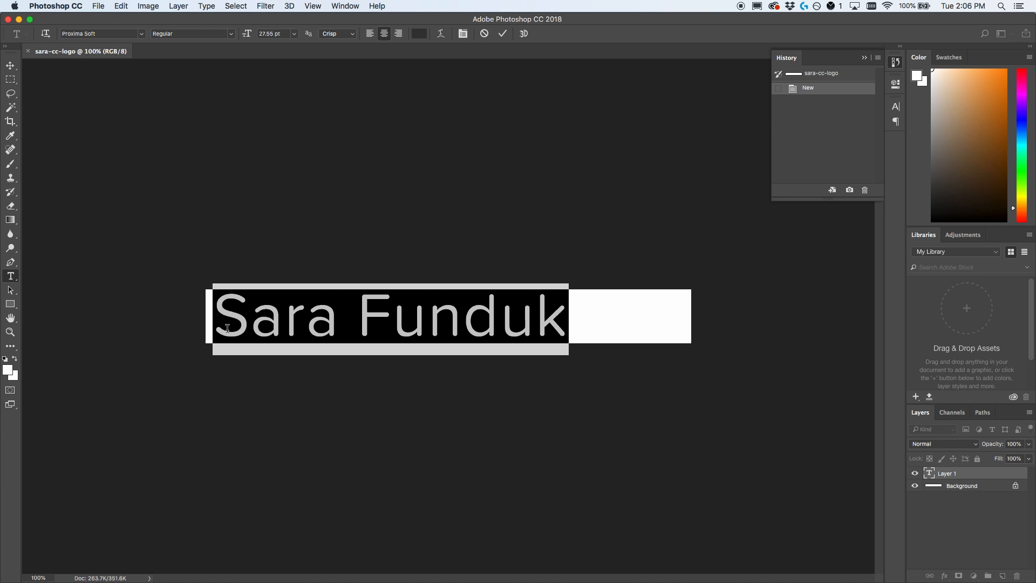
left_click(141, 34)
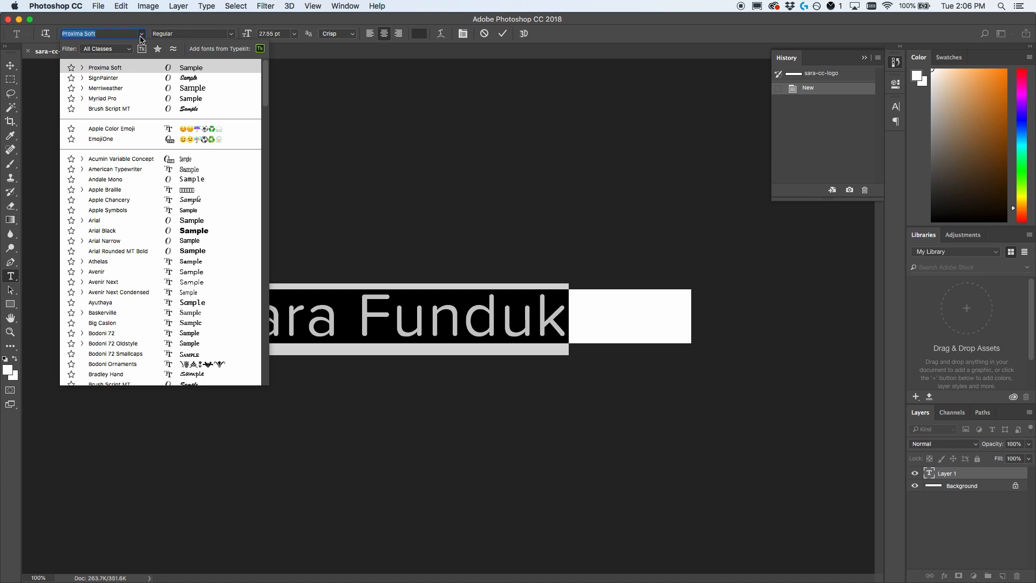
left_click(126, 79)
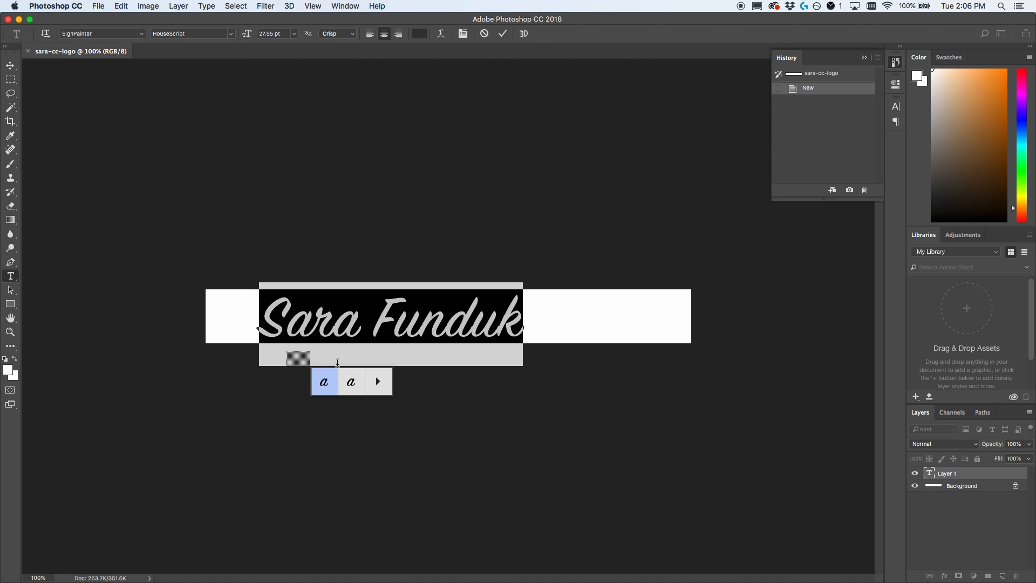
left_click(501, 327)
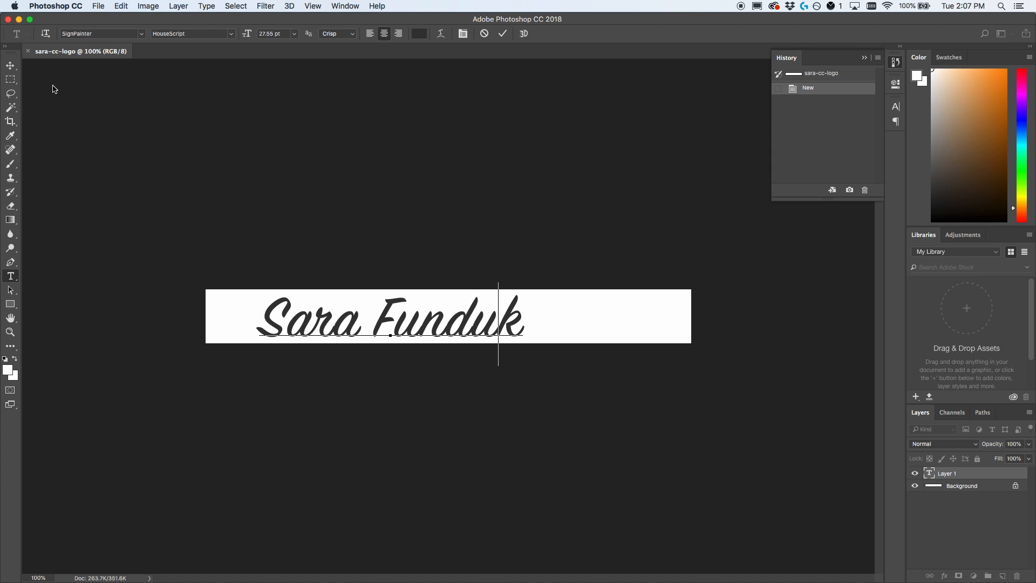
left_click(11, 66)
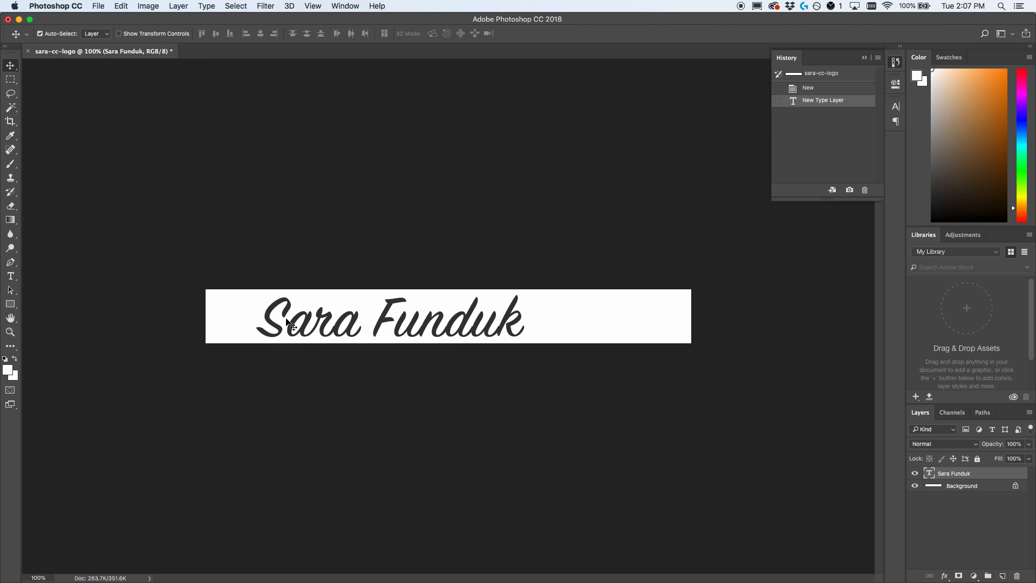
left_click_drag(303, 334, 264, 331)
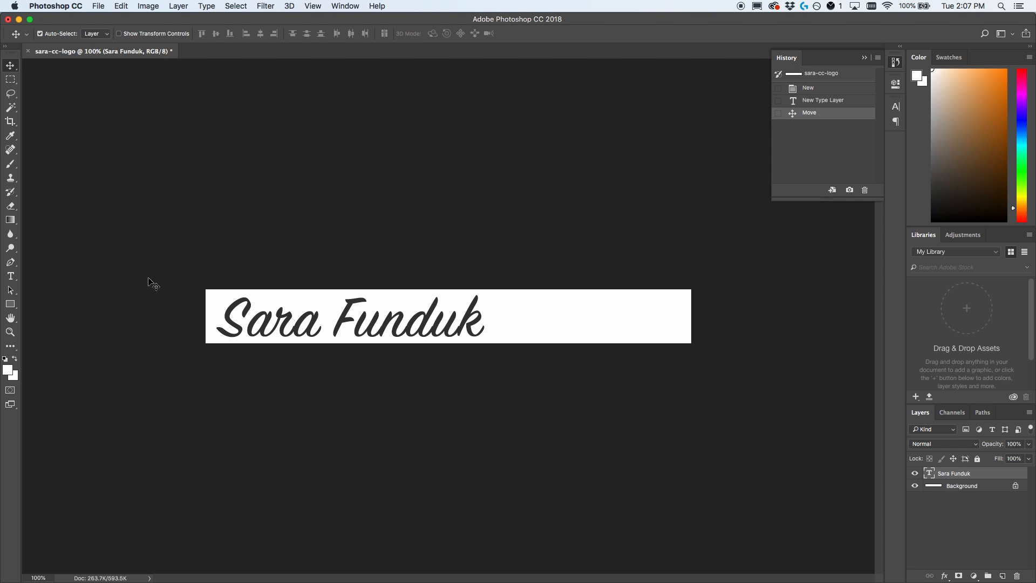
Set the foreground color to light peach #fdc9b9 for the Brush tool.
left_click(12, 166)
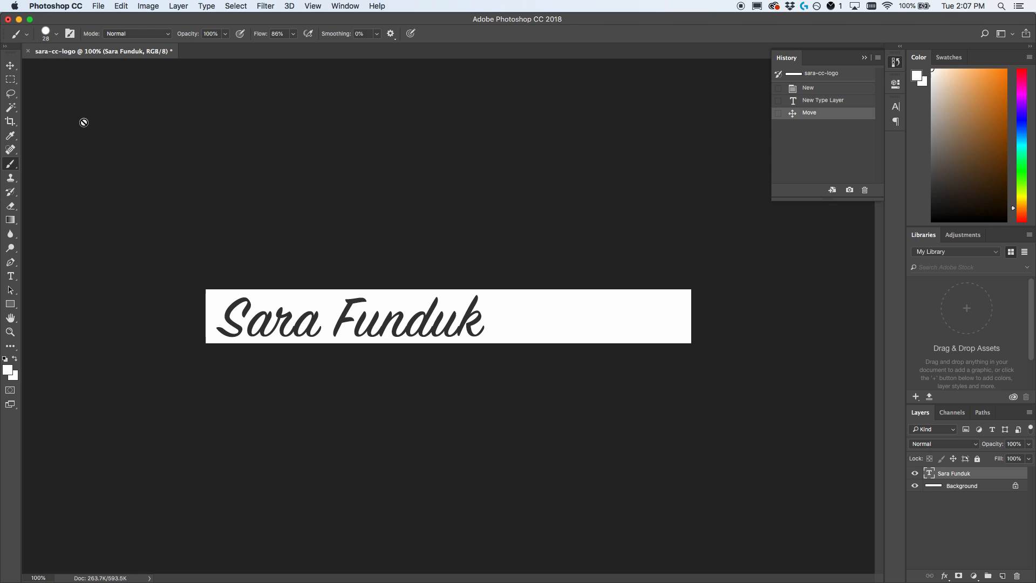
left_click(8, 372)
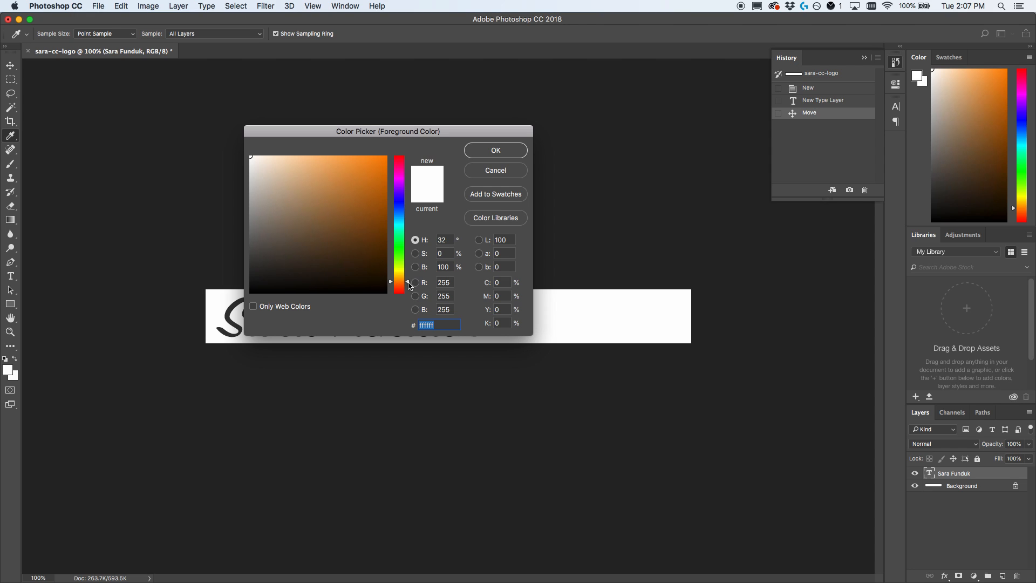
mouse_move(409, 286)
left_mouse_down()
mouse_move(409, 274)
mouse_move(408, 295)
left_mouse_up()
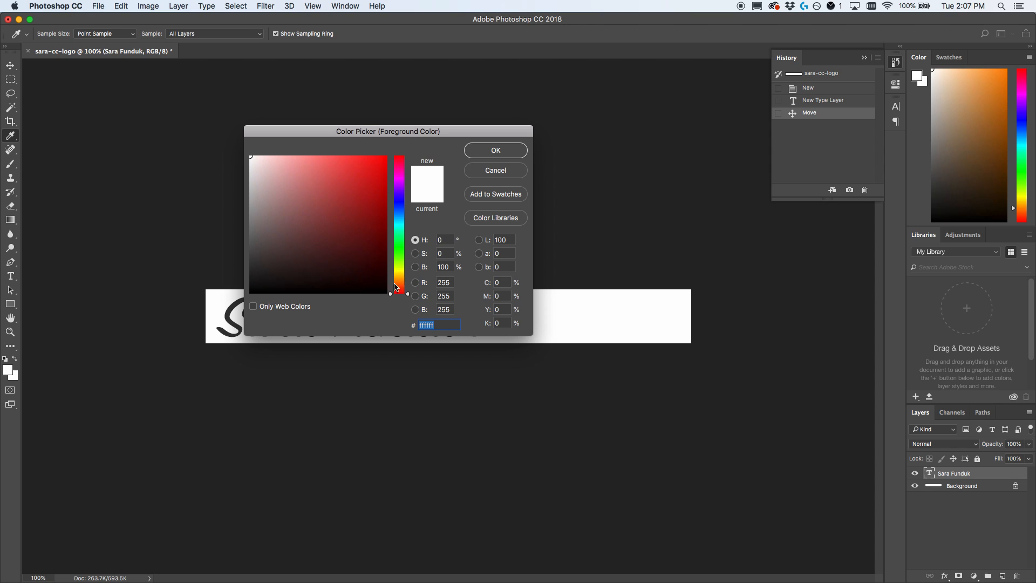
left_click(289, 172)
left_click_drag(289, 173, 290, 157)
left_click_drag(409, 295, 409, 285)
left_click(292, 164)
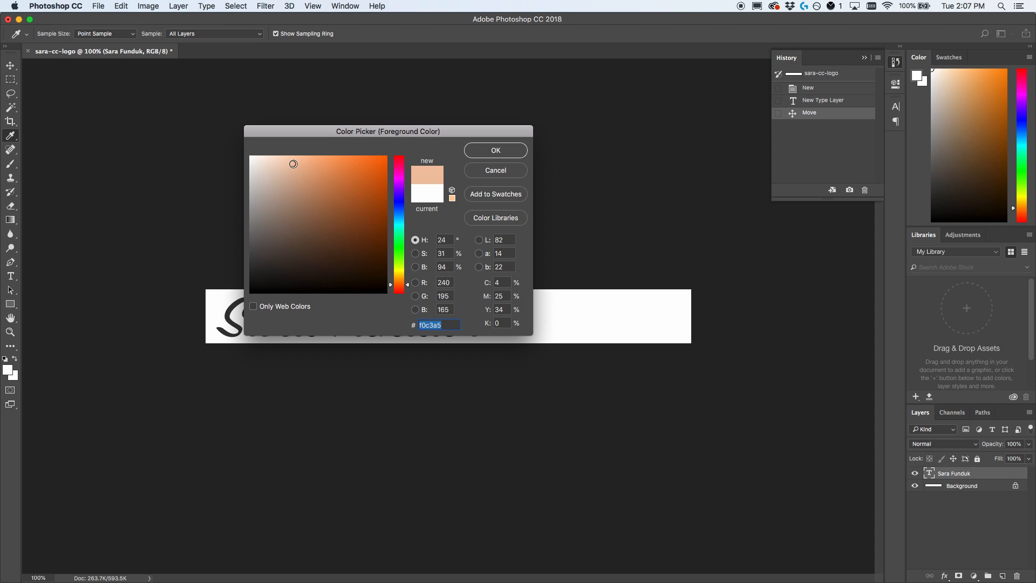
mouse_move(291, 164)
left_mouse_down()
mouse_move(279, 161)
mouse_move(286, 169)
left_mouse_up()
left_click(286, 157)
left_click_drag(408, 286, 408, 289)
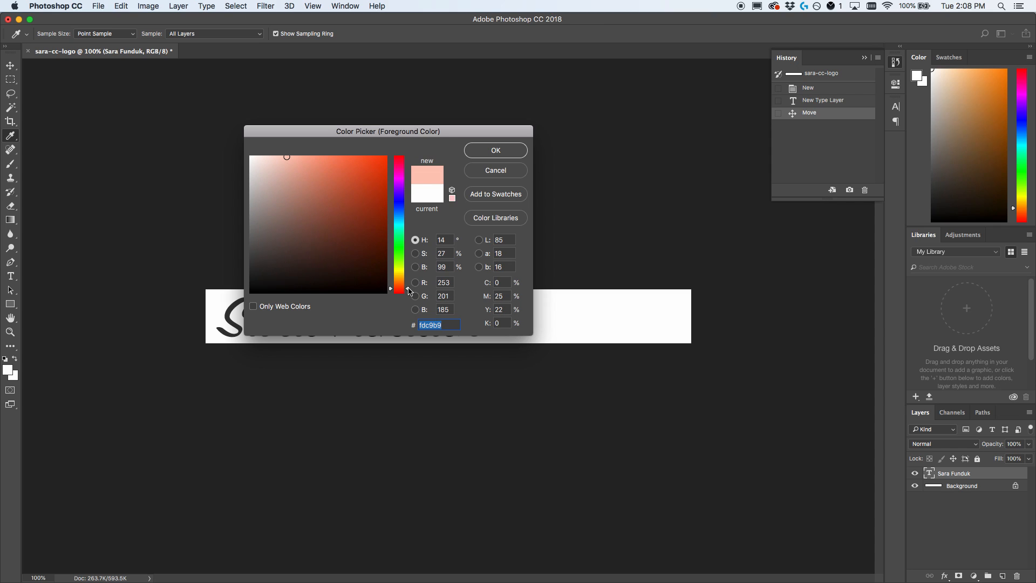
left_click(495, 150)
key("b")
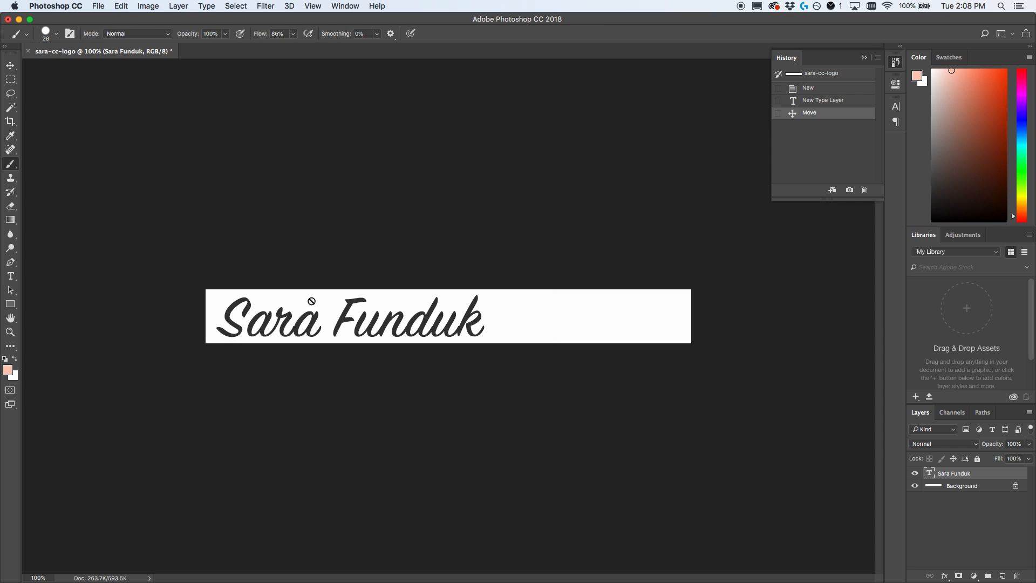
Create a new layer directly above the Background and paint a peach shape behind the whole name with a 28 px hard round brush.
left_click(967, 488)
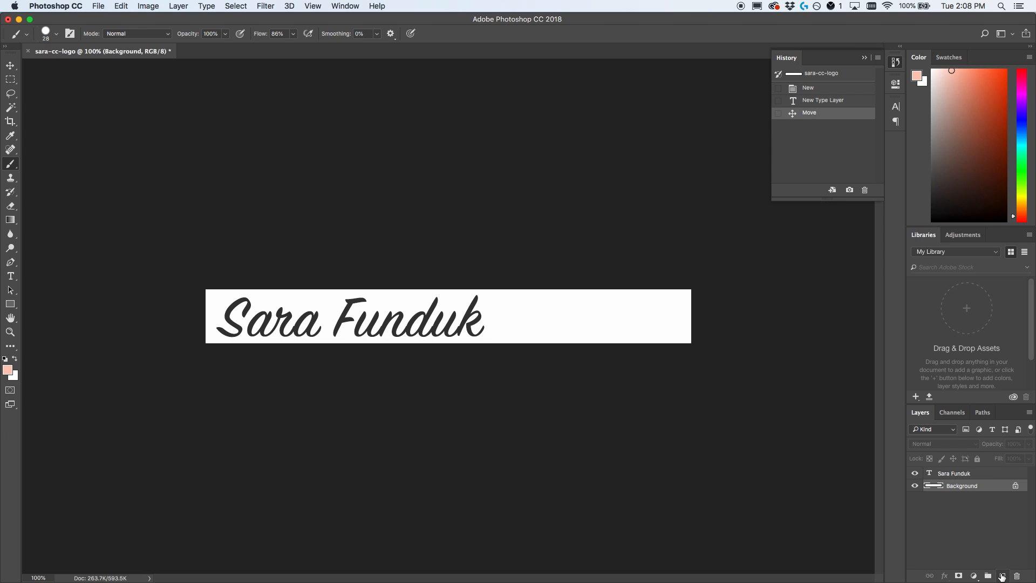
left_click(1002, 576)
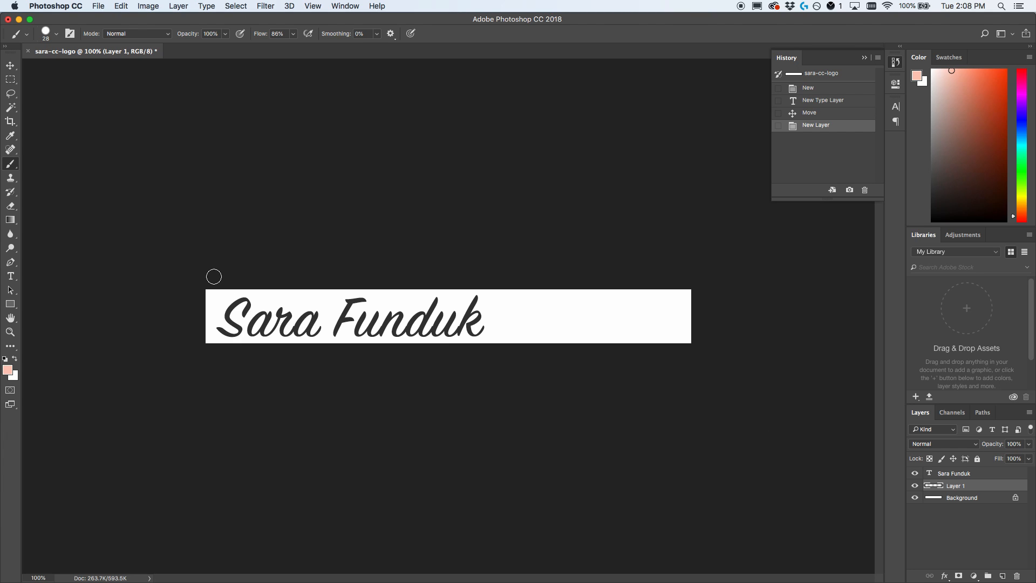
left_click(57, 35)
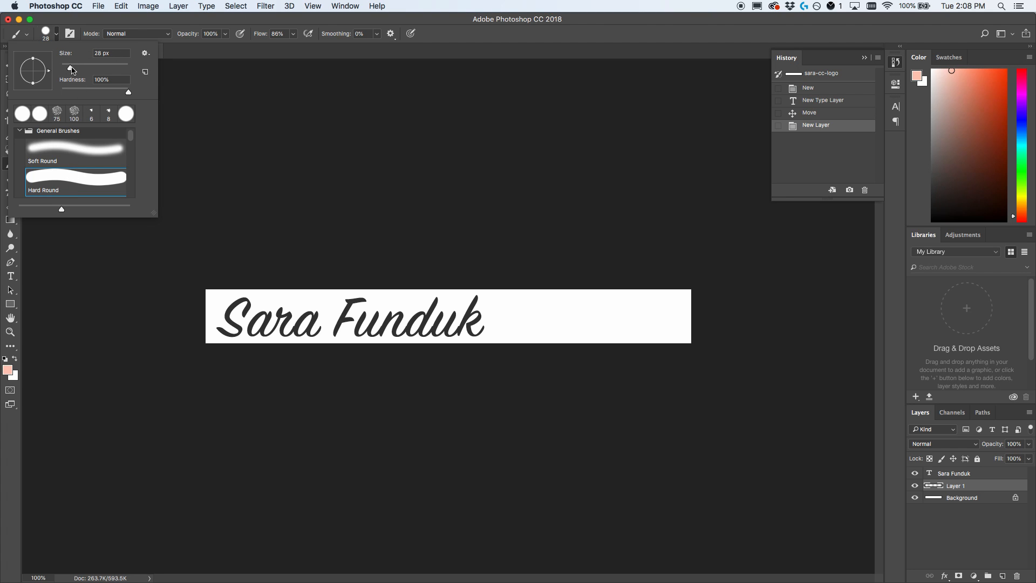
mouse_move(70, 67)
left_mouse_down()
mouse_move(86, 70)
mouse_move(73, 70)
left_mouse_up()
left_click(58, 34)
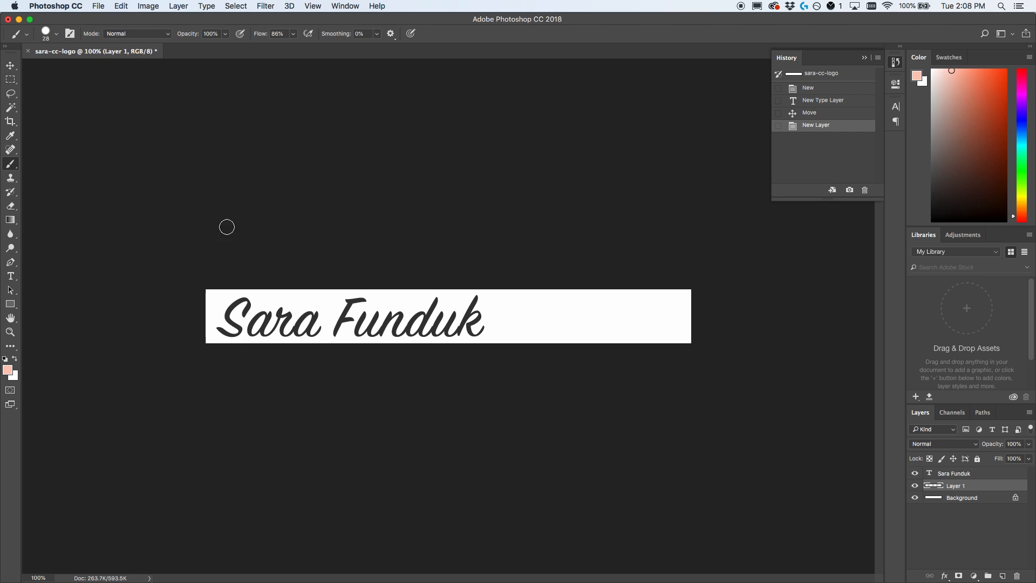
mouse_move(234, 333)
left_mouse_down()
mouse_move(223, 303)
mouse_move(277, 296)
mouse_move(475, 300)
mouse_move(500, 324)
mouse_move(469, 334)
mouse_move(246, 333)
mouse_move(222, 320)
mouse_move(291, 316)
mouse_move(280, 309)
mouse_move(419, 315)
mouse_move(364, 325)
mouse_move(468, 310)
mouse_move(489, 321)
mouse_move(292, 314)
mouse_move(238, 314)
left_mouse_up()
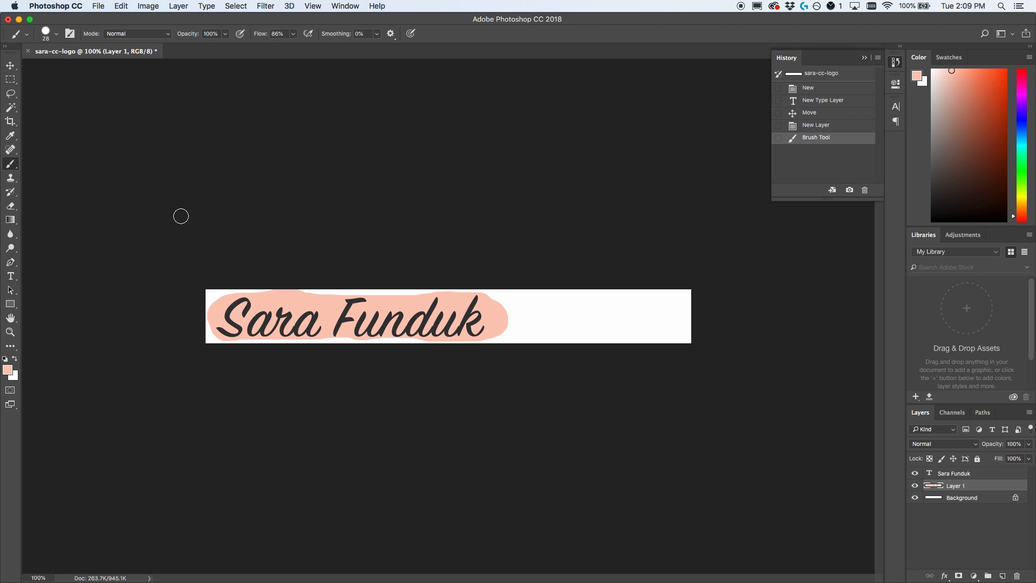
Free-transform the peach shape on Layer 1, scaling it down to about 88% in width and height.
left_click(121, 6)
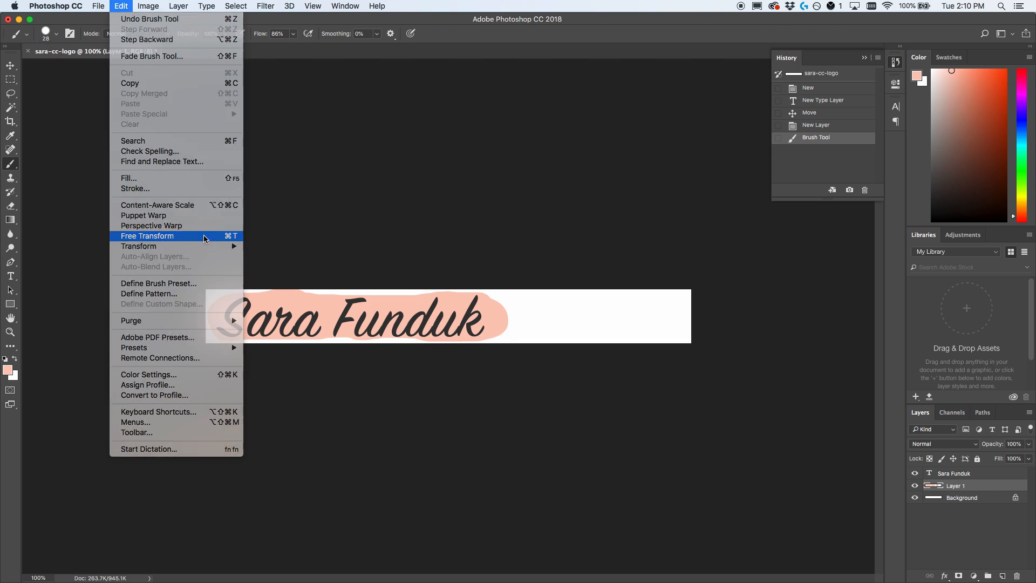
left_click(204, 236)
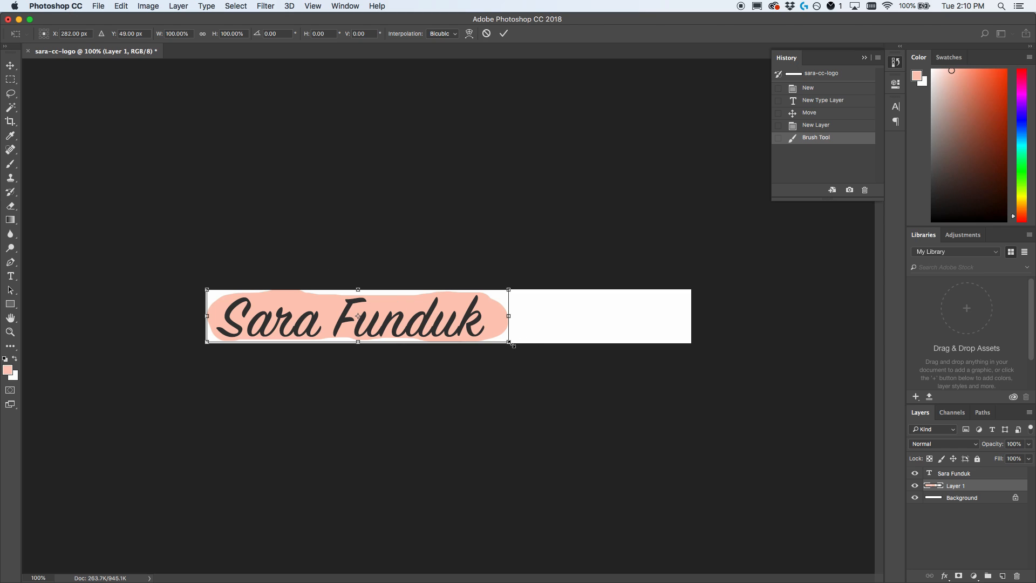
left_click_drag(510, 343, 475, 338)
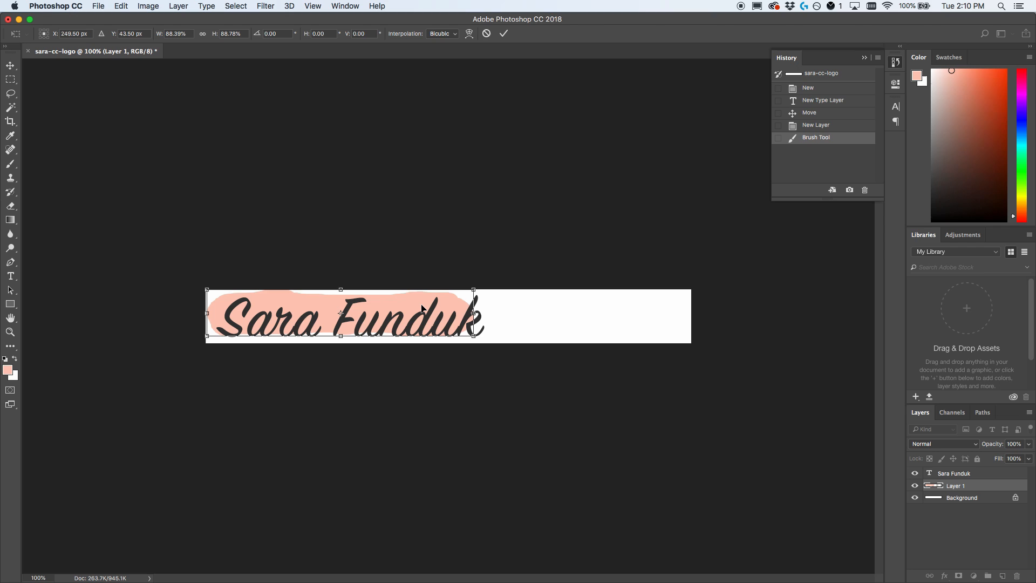
Nudge the peach shape down and right behind the name, narrow it from its left side to 87.32% width, and apply the transform.
key("Down")
key("Down")
key("Down")
key("Down")
key("Down")
key("Down")
key("Down")
key("Right")
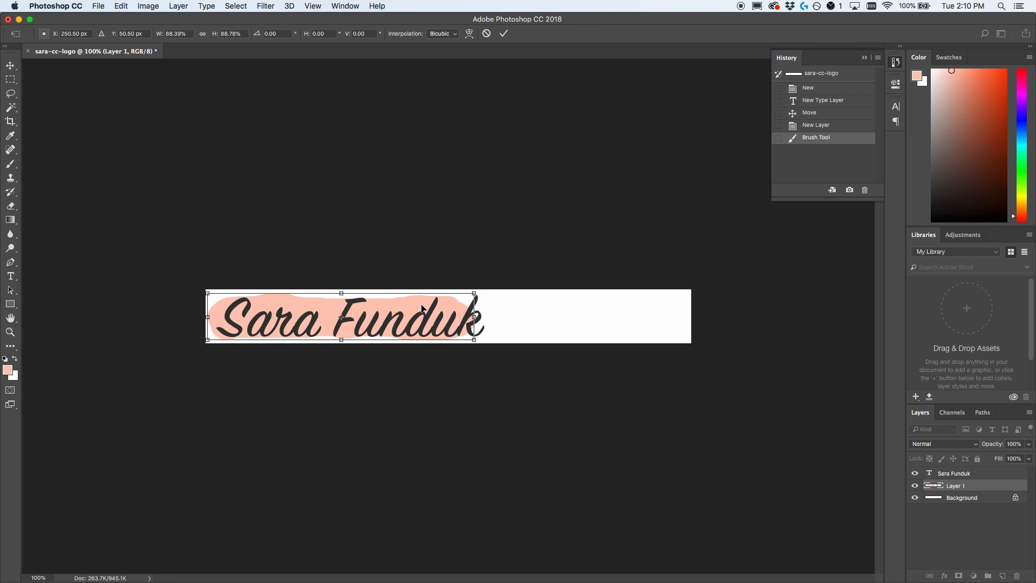
key("Right")
key("Right")
key("Right")
key("Right")
key("Right")
key("Right")
key("Right")
key("Right")
key("Down")
key("Down")
key("Right")
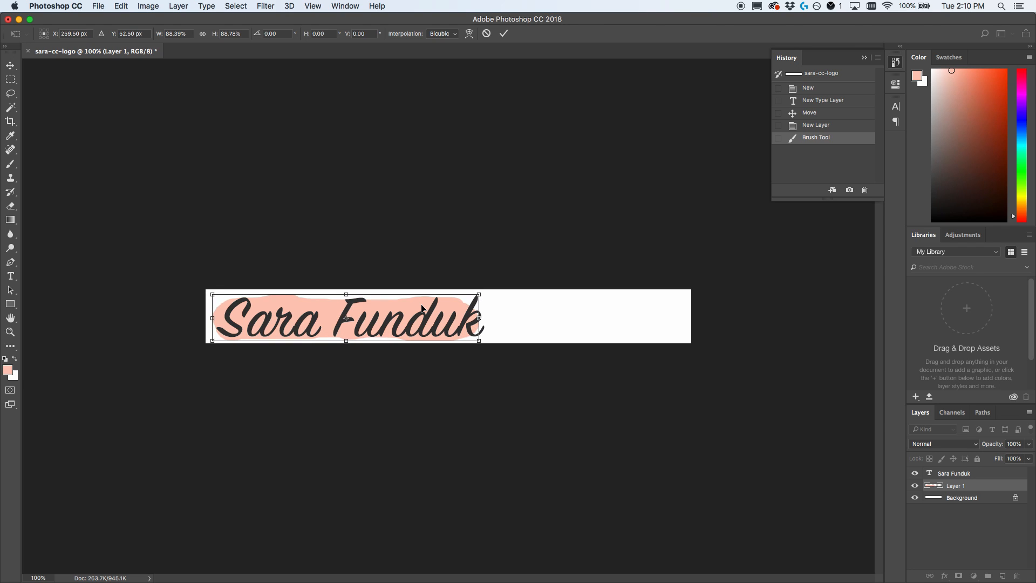
key("Up")
key("Right")
key("Right")
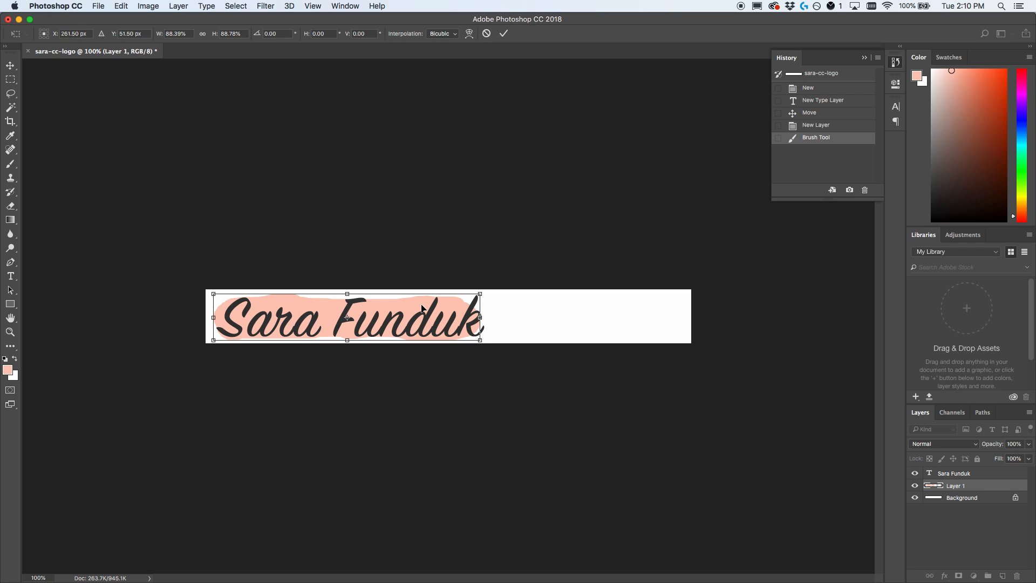
key("Right")
left_click_drag(215, 317, 219, 318)
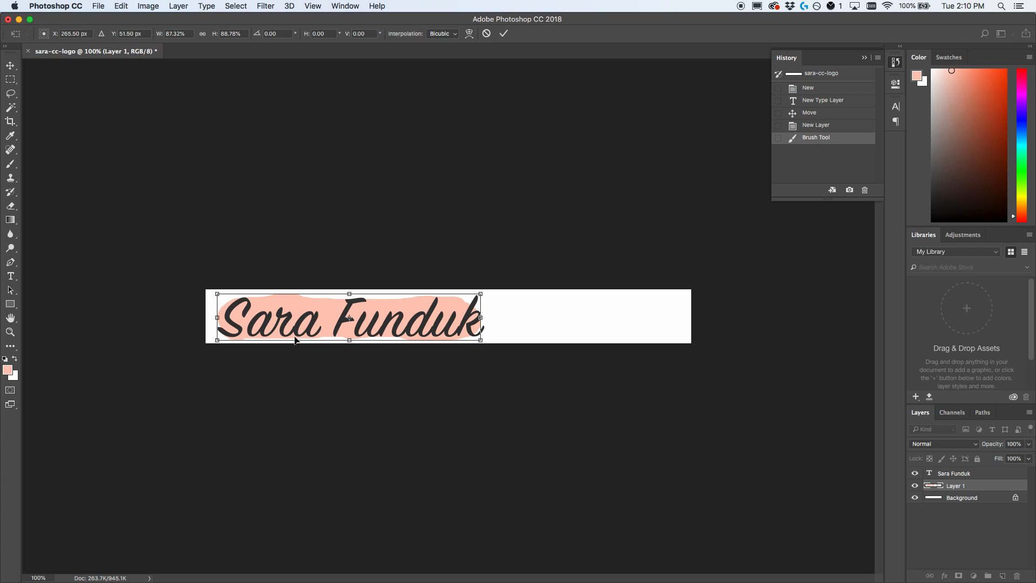
key("Return")
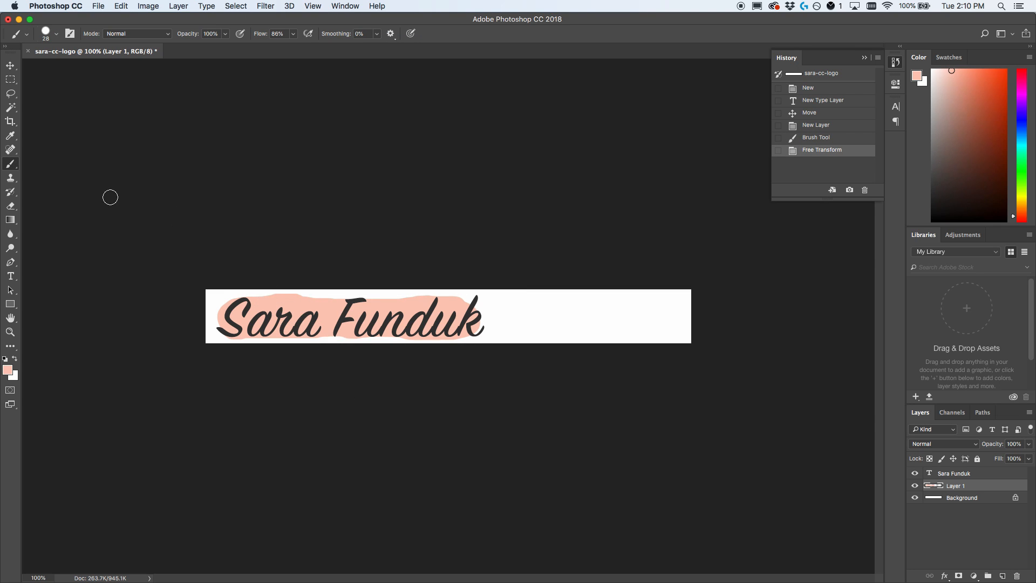
Touch up the upper edge of the peach shape on Layer 1 with a 30 px eraser.
key("super+plus")
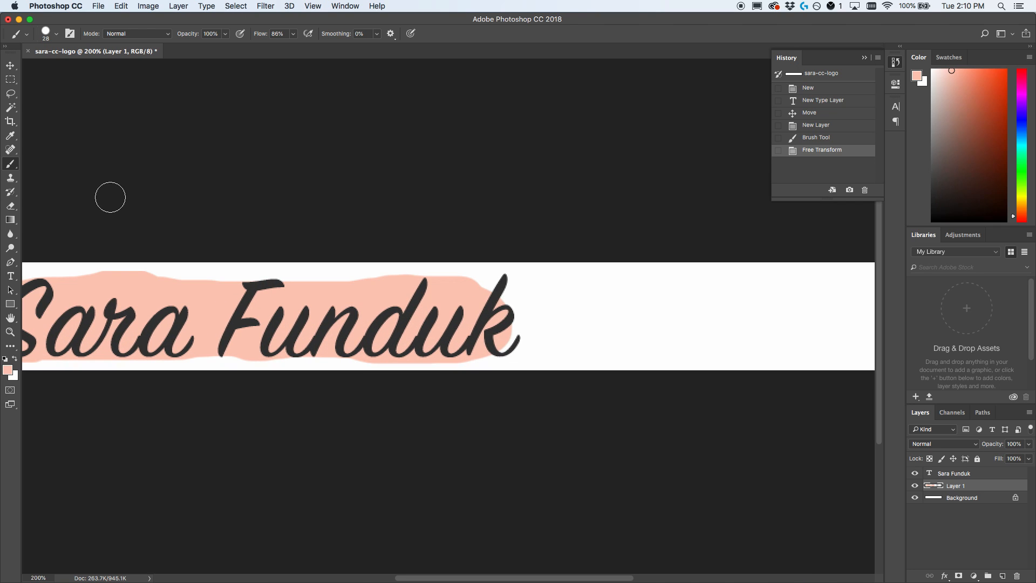
scroll(110, 197, "left", 5)
scroll(110, 197, "down", 1)
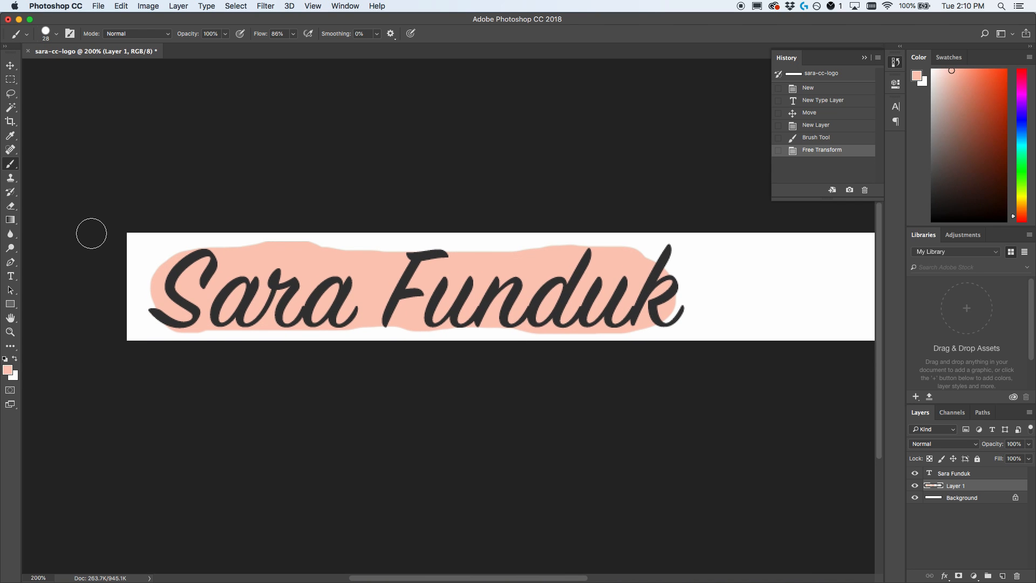
left_click(11, 208)
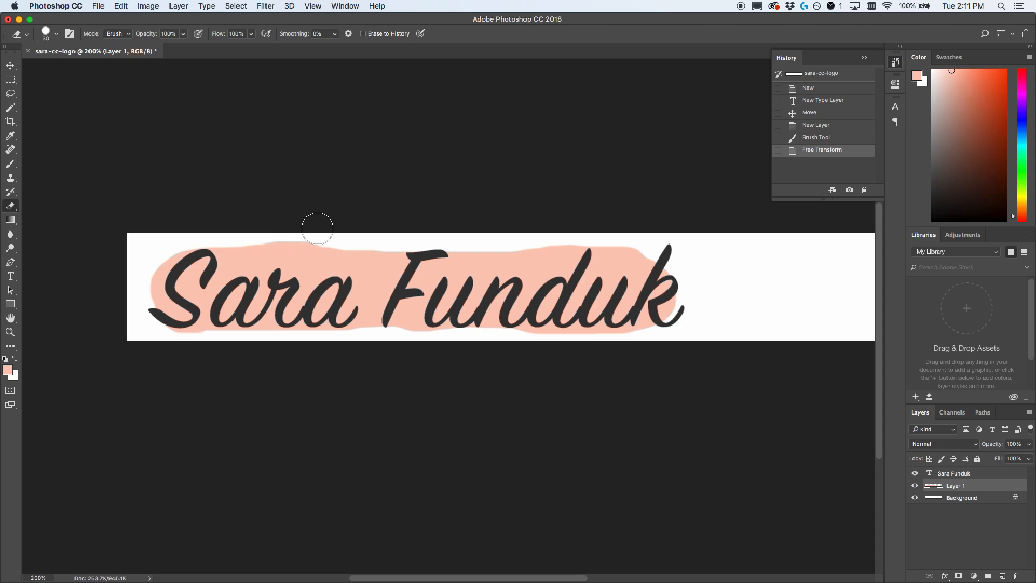
left_click(272, 225)
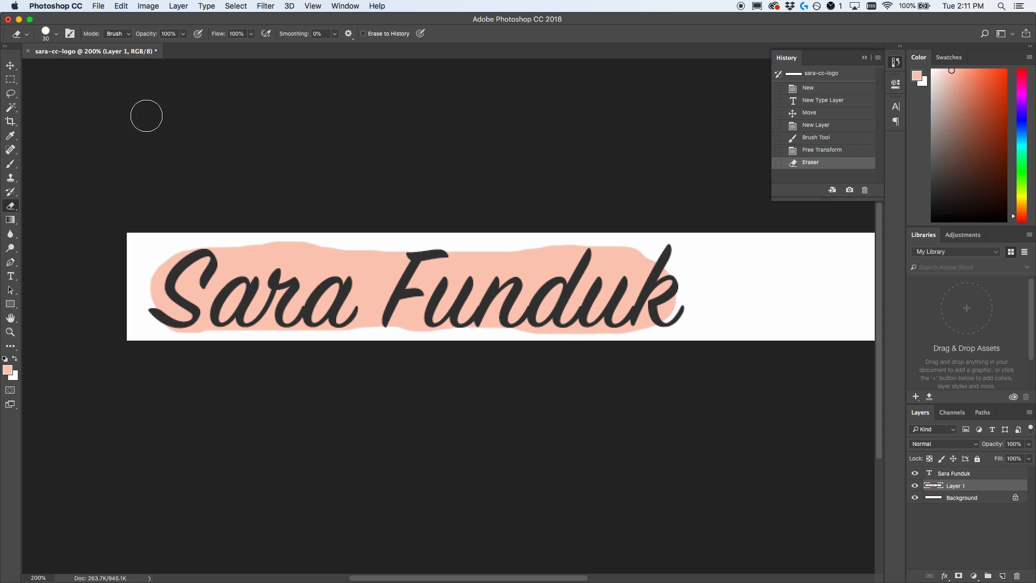
Select the name text layer and Layer 1 together and free-transform them up to about 110% in width and height.
left_click(11, 66)
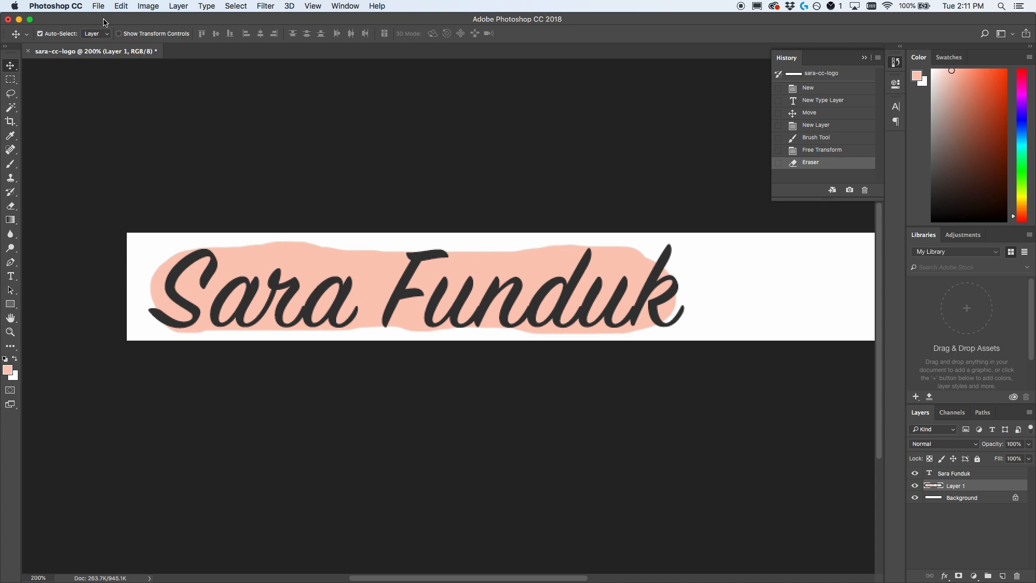
left_click(320, 5)
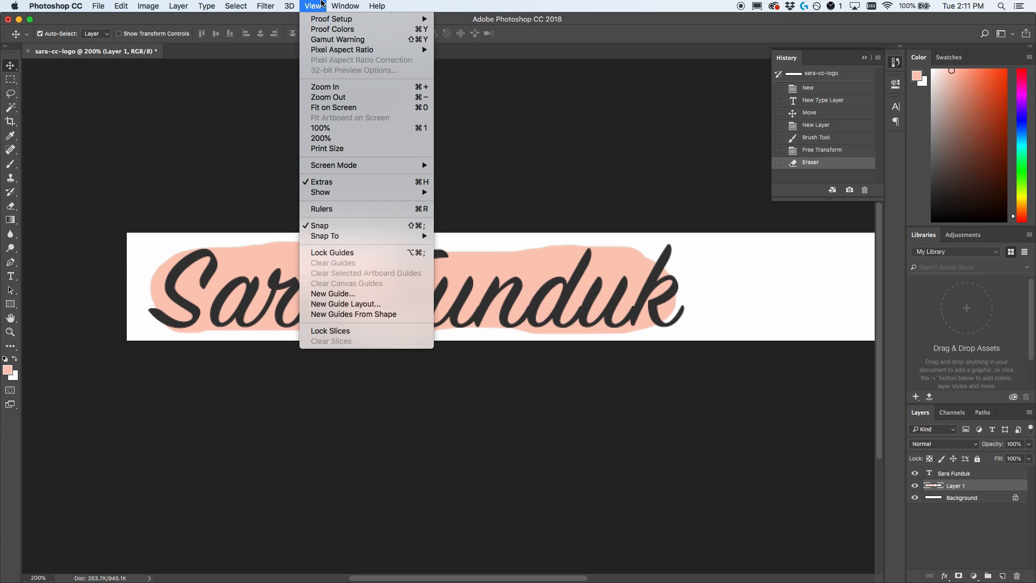
left_click(326, 100)
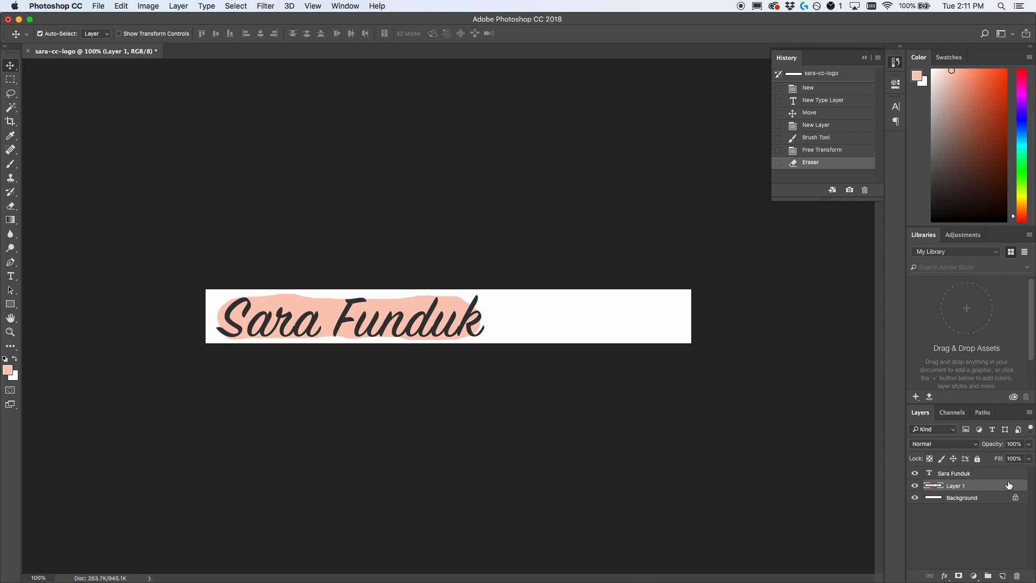
left_click(986, 474)
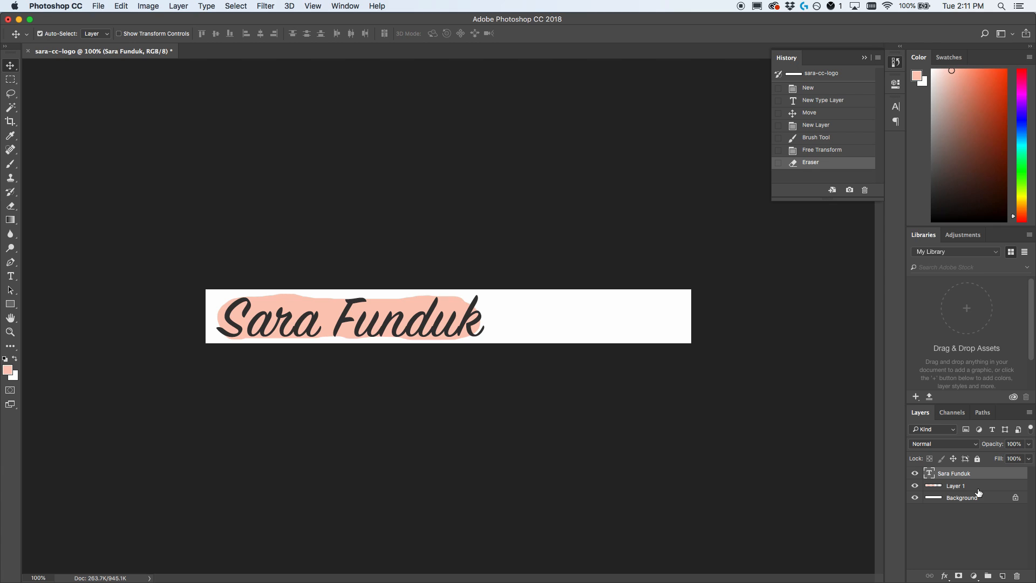
left_click(978, 488, "shift")
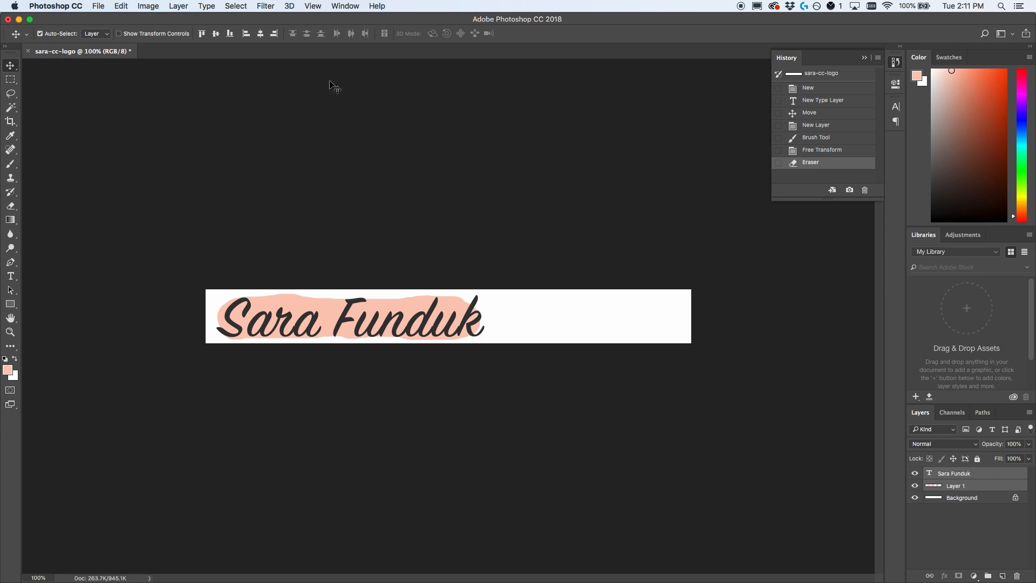
left_click(121, 6)
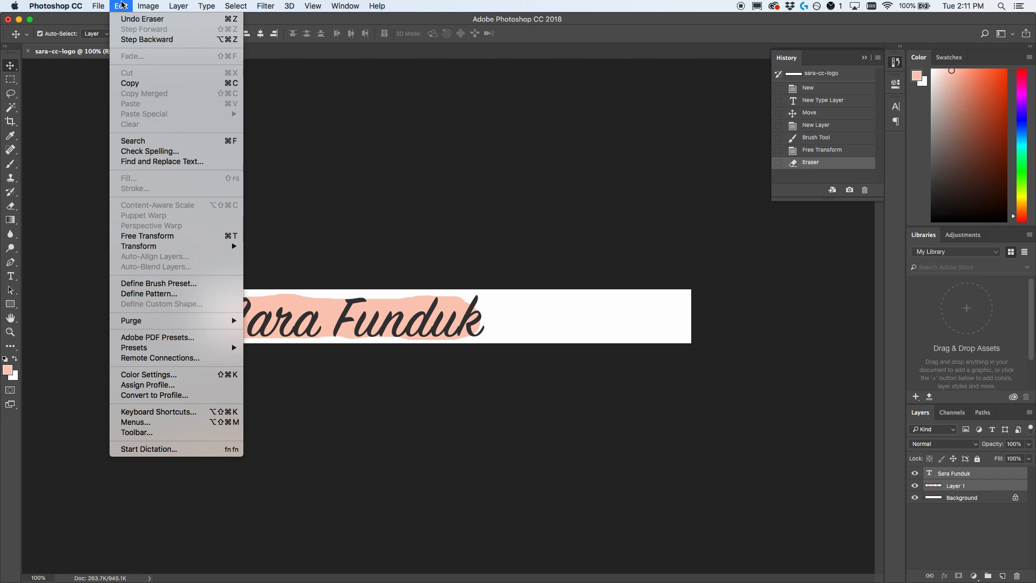
left_click(166, 235)
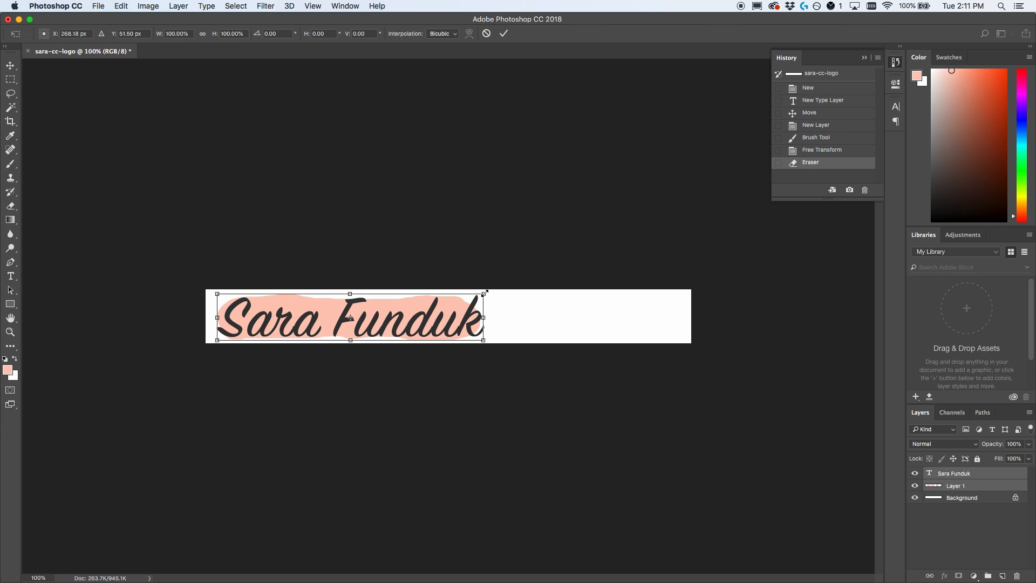
left_click_drag(485, 292, 513, 291)
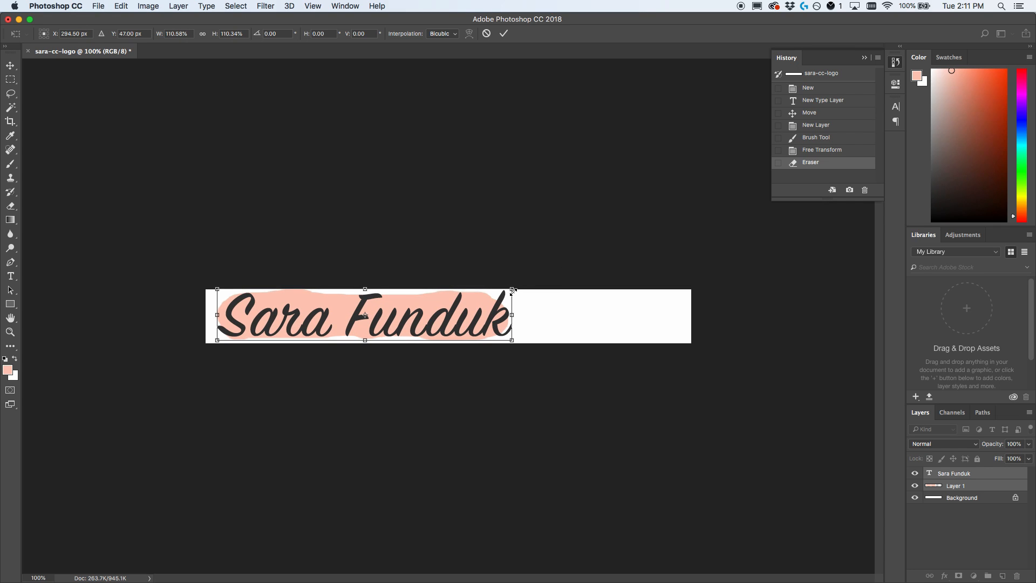
Nudge the name and peach shape down, enlarge them from their upper-left corner to 112.40% by 112.64%, and apply the transform.
key("Down")
key("Down")
key("Down")
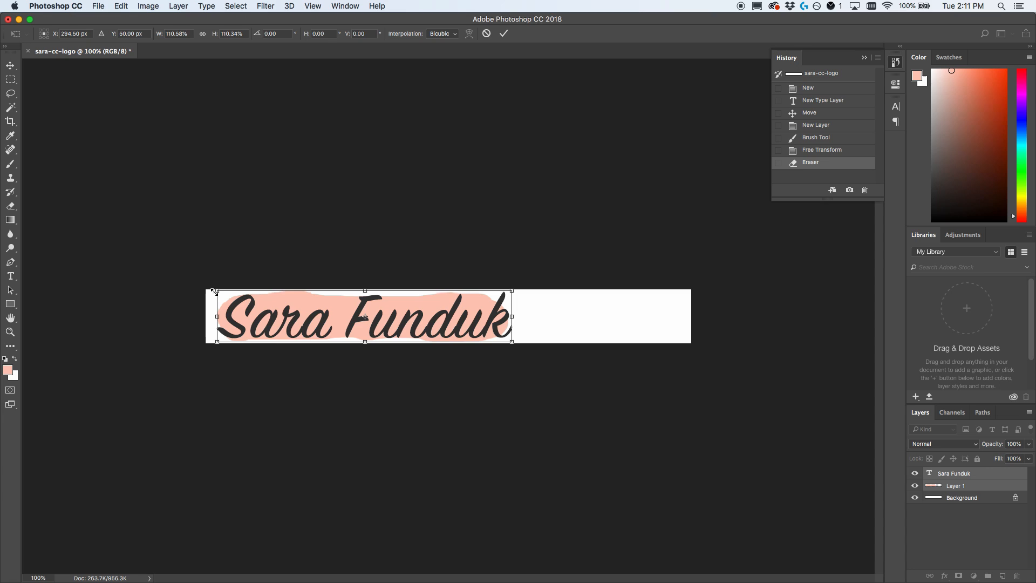
left_click_drag(214, 292, 211, 291)
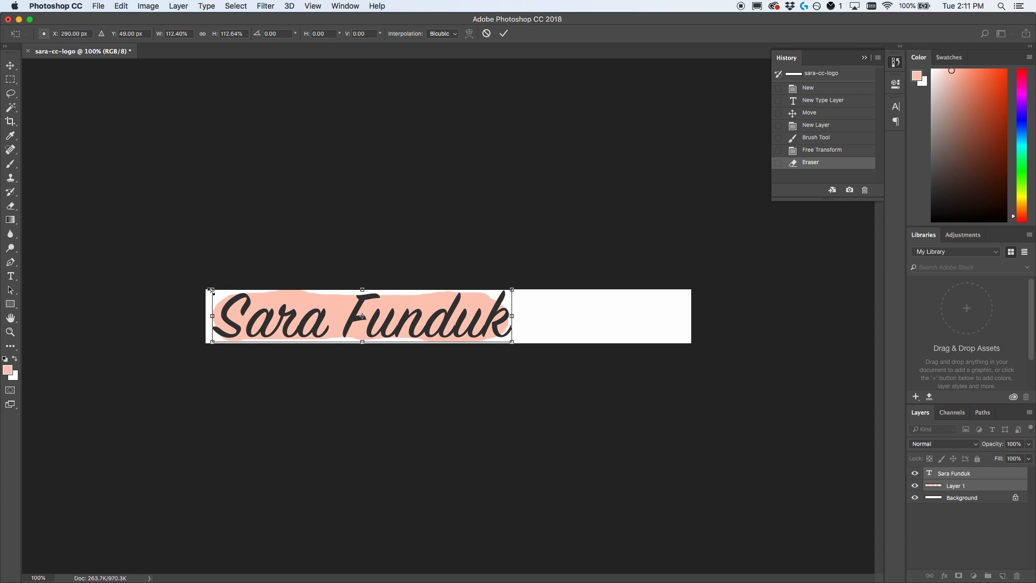
key("Down")
key("Return")
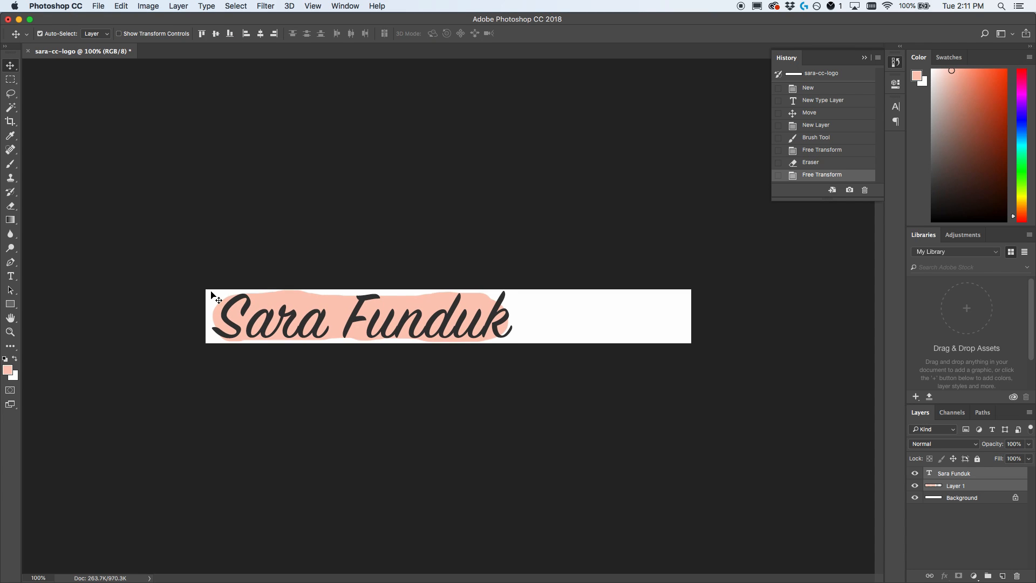
Nudge the name and peach shape left together until they sit at the banner's left edge.
key("Left")
key("Left")
key("Left")
key("Left")
key("Left")
key("Left")
key("Left")
key("Left")
key("Left")
key("Left")
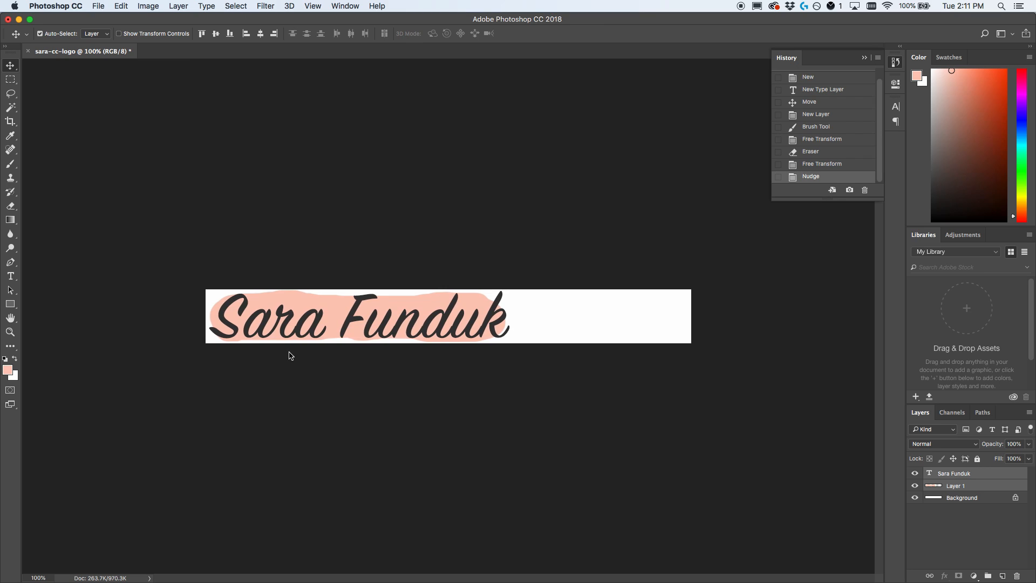
key("Left")
key("Left")
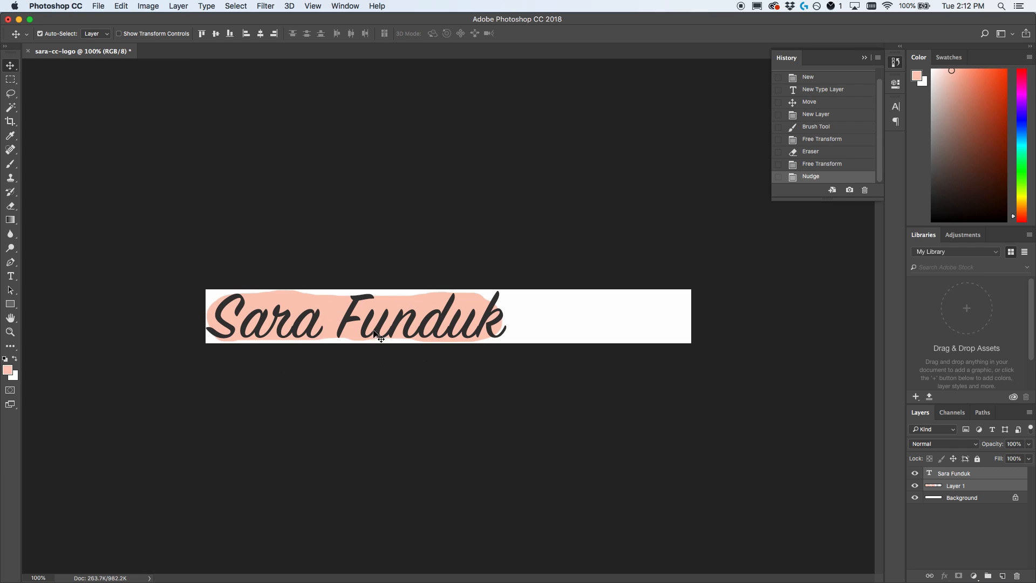
Change the text color of the whole name to dark gray #4a4949.
left_click(999, 479)
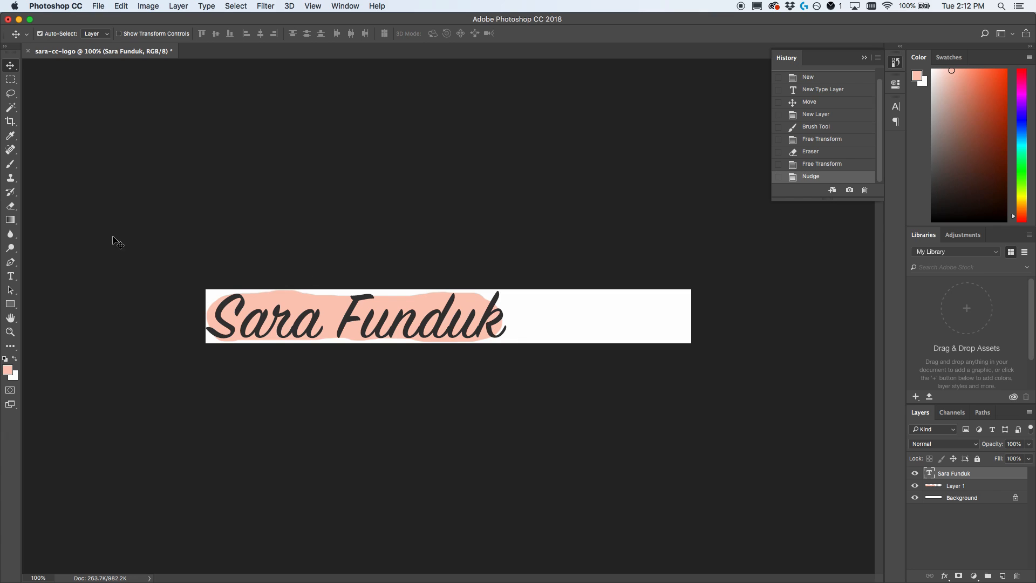
left_click(12, 276)
triple_click(284, 324)
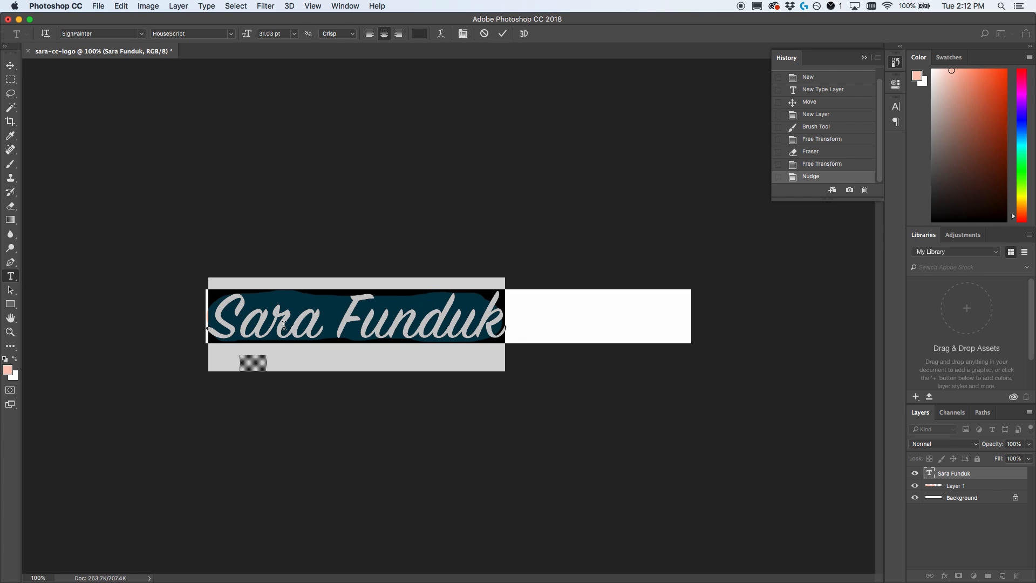
left_click(420, 34)
left_click_drag(261, 252, 252, 254)
left_click(477, 150)
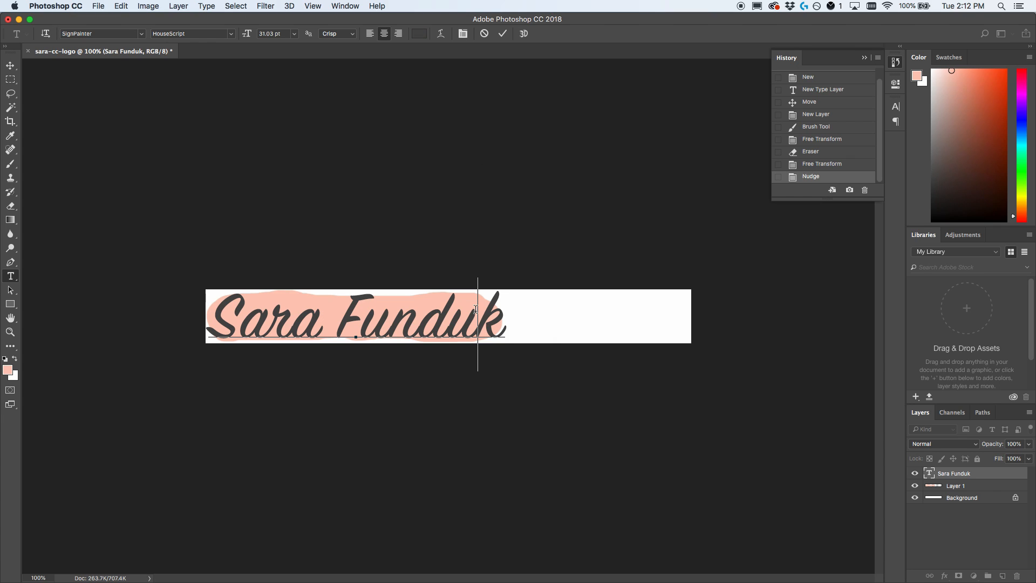
Recolor the whole name to dark navy #262938 and commit the text edit.
left_click_drag(500, 320, 221, 319)
left_click(419, 34)
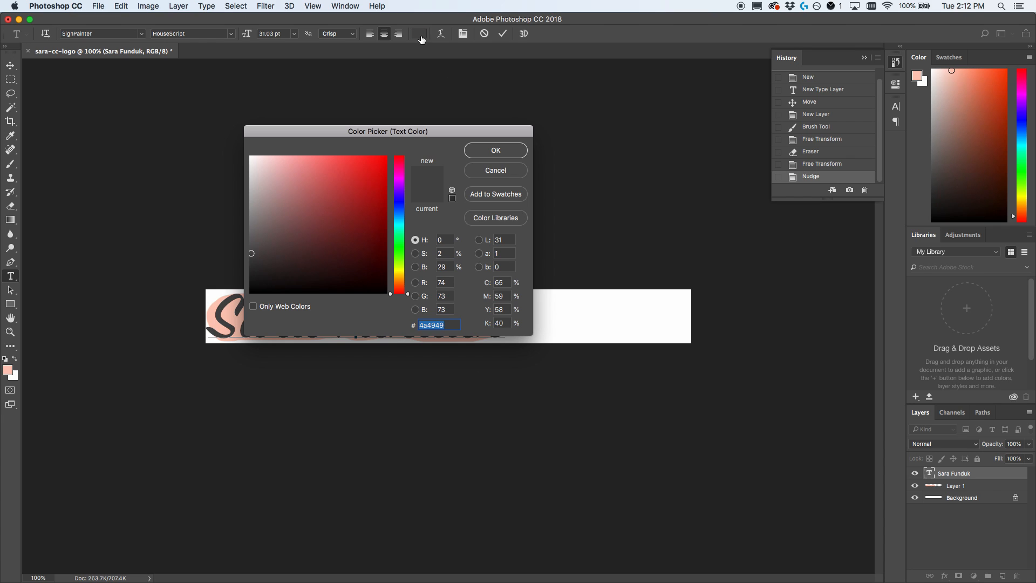
left_click_drag(399, 210, 399, 206)
left_click_drag(300, 270, 293, 263)
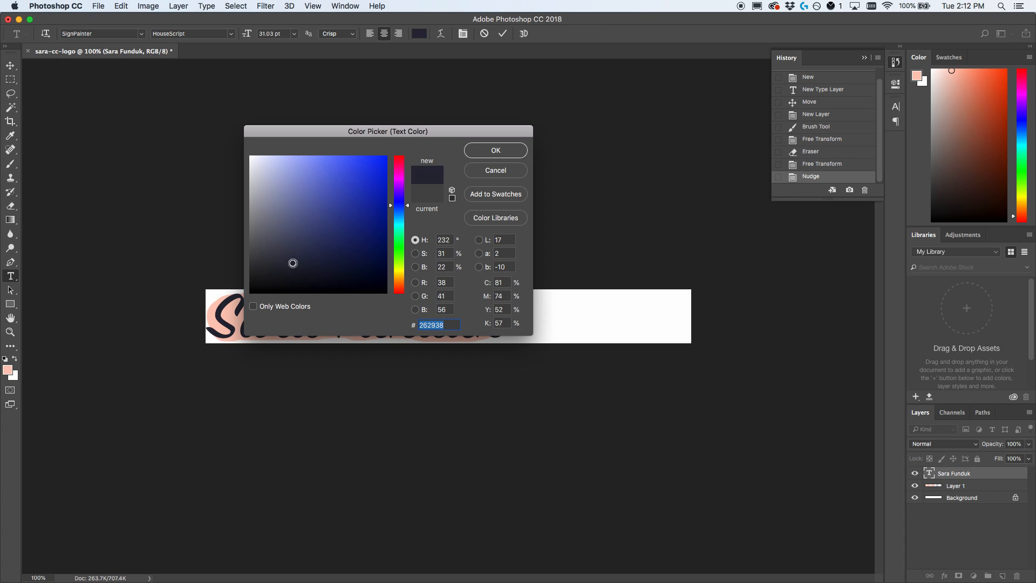
left_click(497, 149)
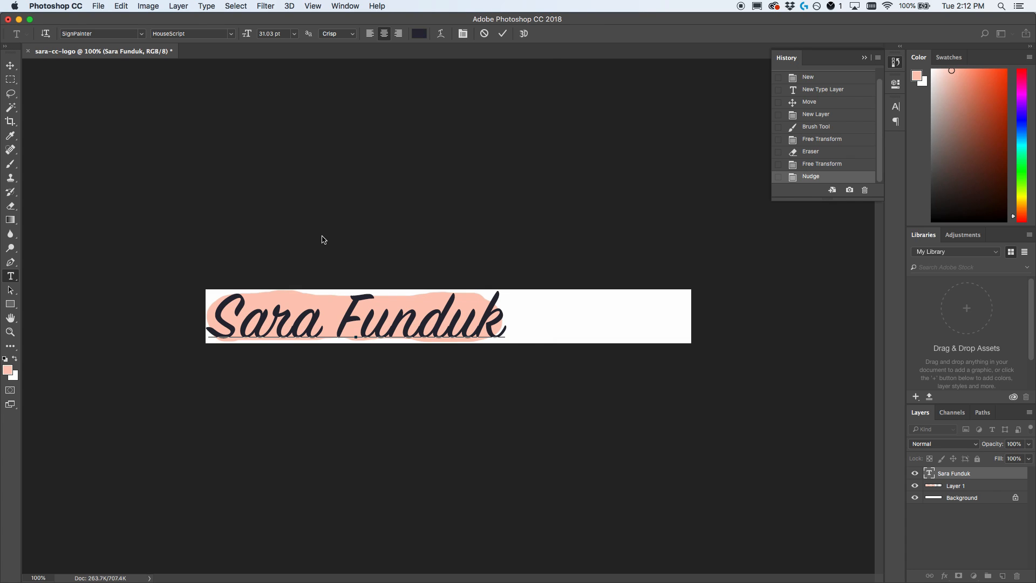
left_click(10, 65)
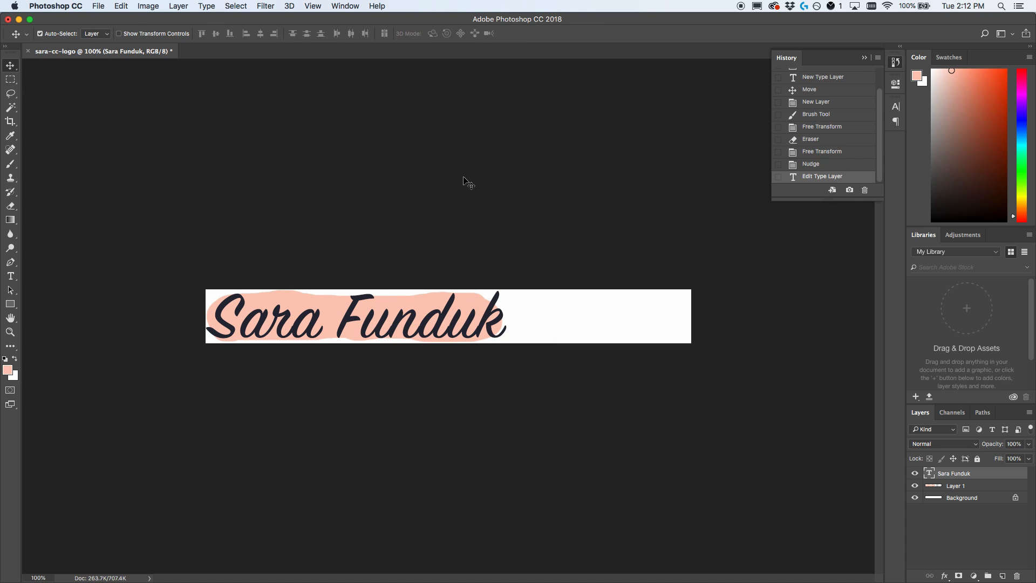
Toggle the Background layer's visibility to compare, leaving it hidden so the logo has a transparent background.
left_click(915, 499)
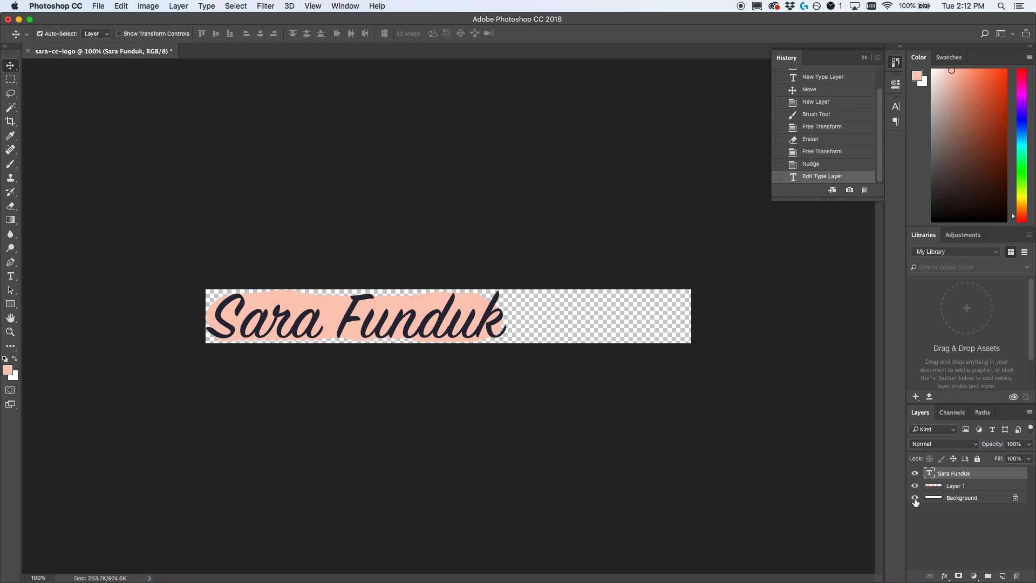
left_click(915, 498)
left_click(915, 499)
left_click(915, 500)
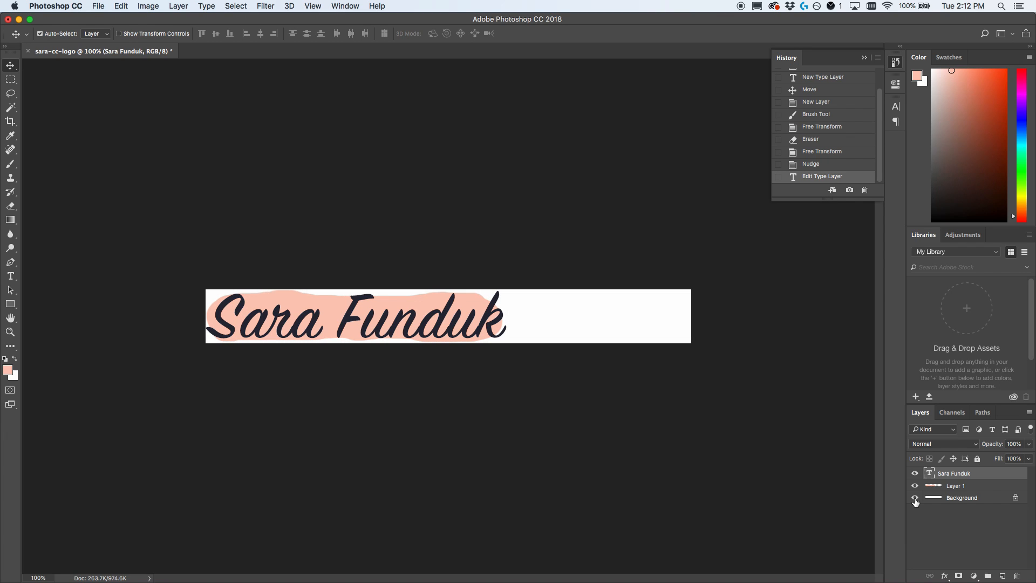
left_click(914, 499)
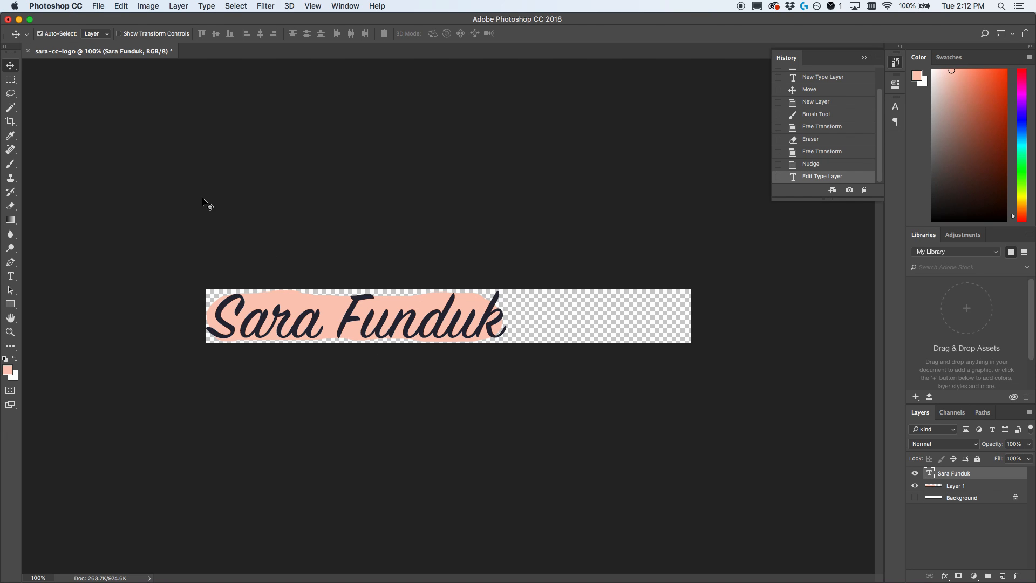
Export the logo, switch to the CourseCraft creator profile in the browser, and upload it as the custom branding logo.
left_click(98, 6)
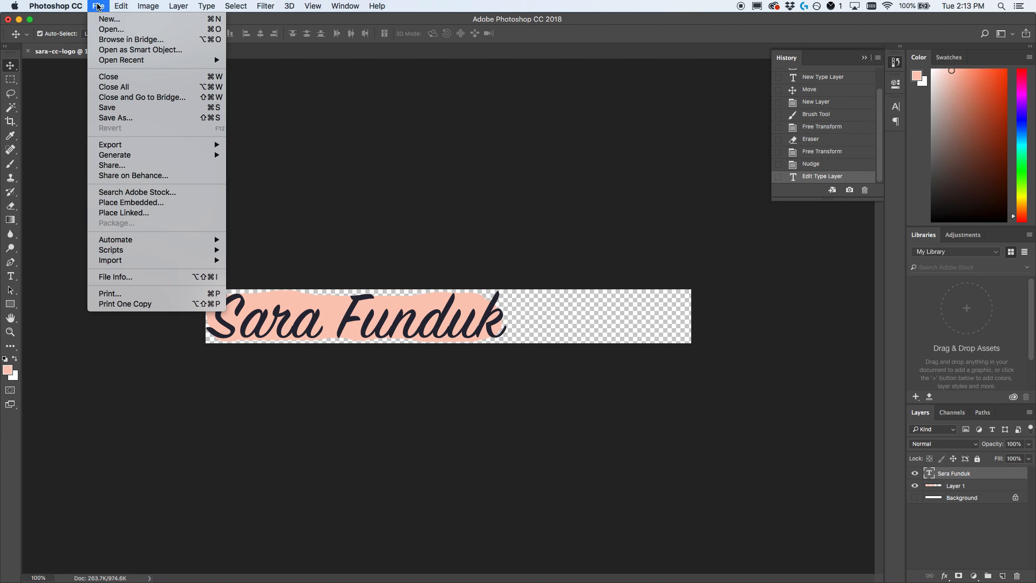
mouse_move(130, 144)
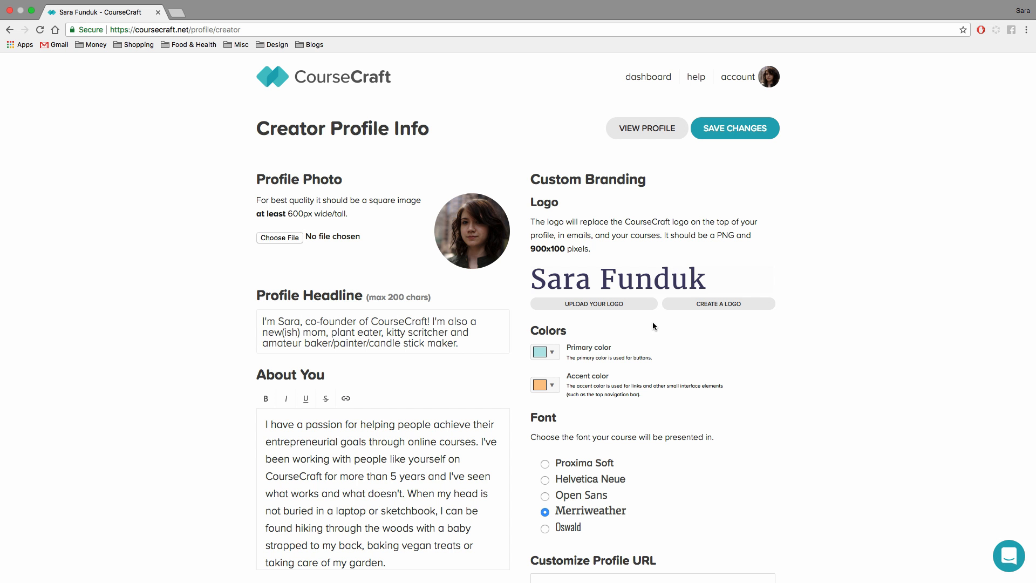
left_click(613, 303)
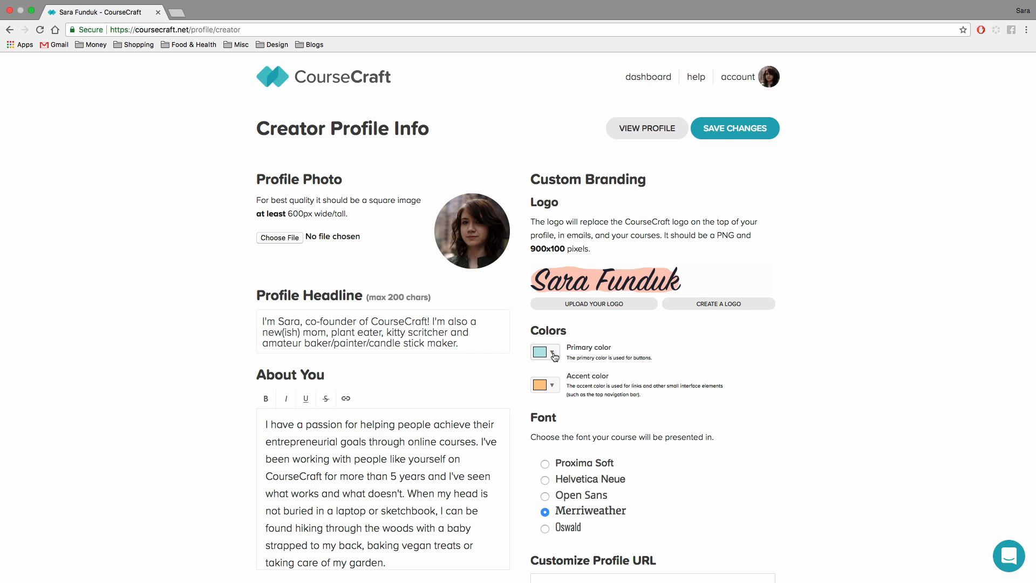
Switch back to Photoshop, sample the peach color with the Eyedropper, and copy its hex code fdc9b9.
key("super+Tab")
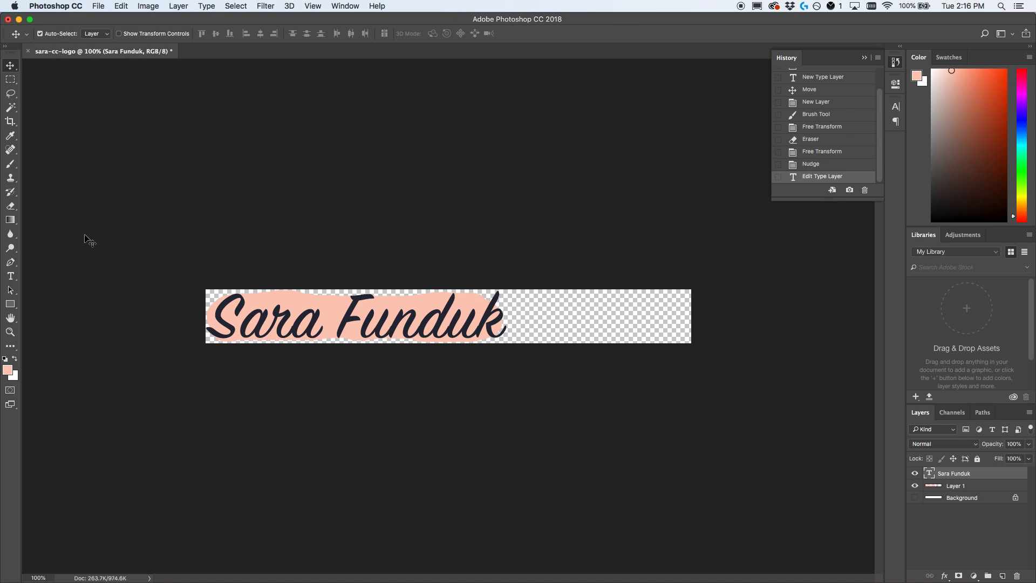
left_click(11, 136)
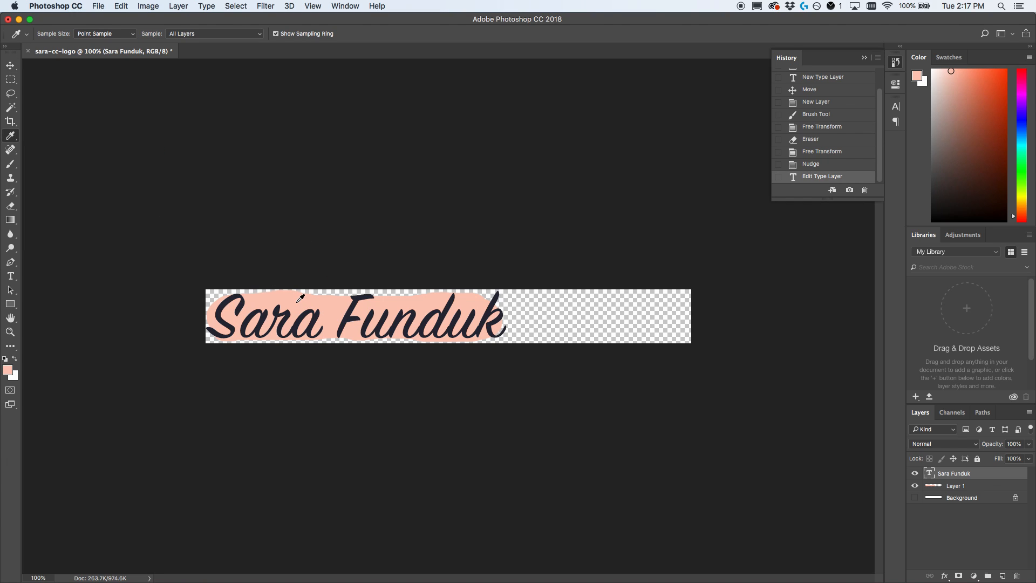
left_click(9, 372)
key("super+c")
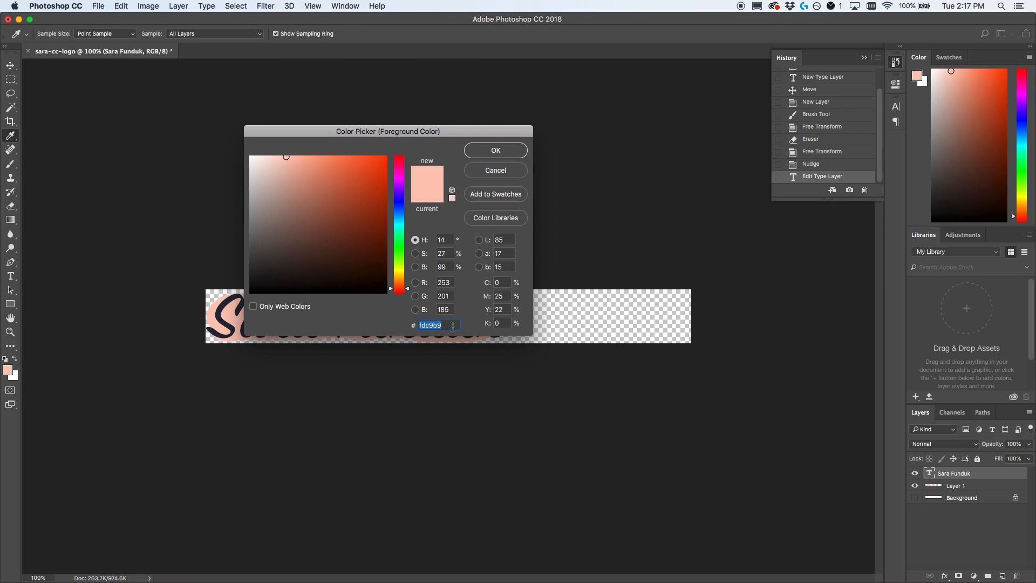
left_click(507, 153)
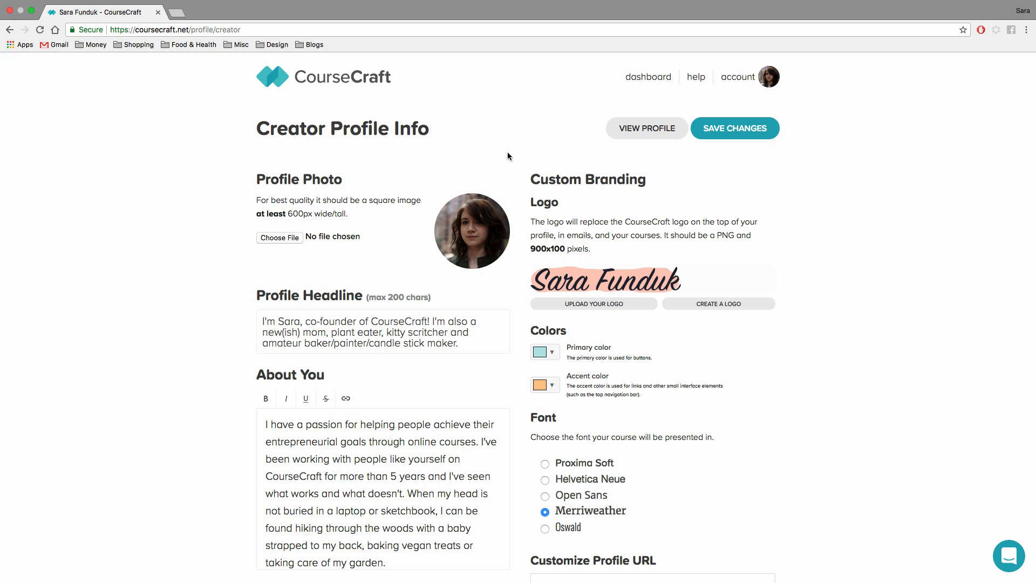
Set the primary branding color to the copied peach #fdc9b9.
left_click(554, 355)
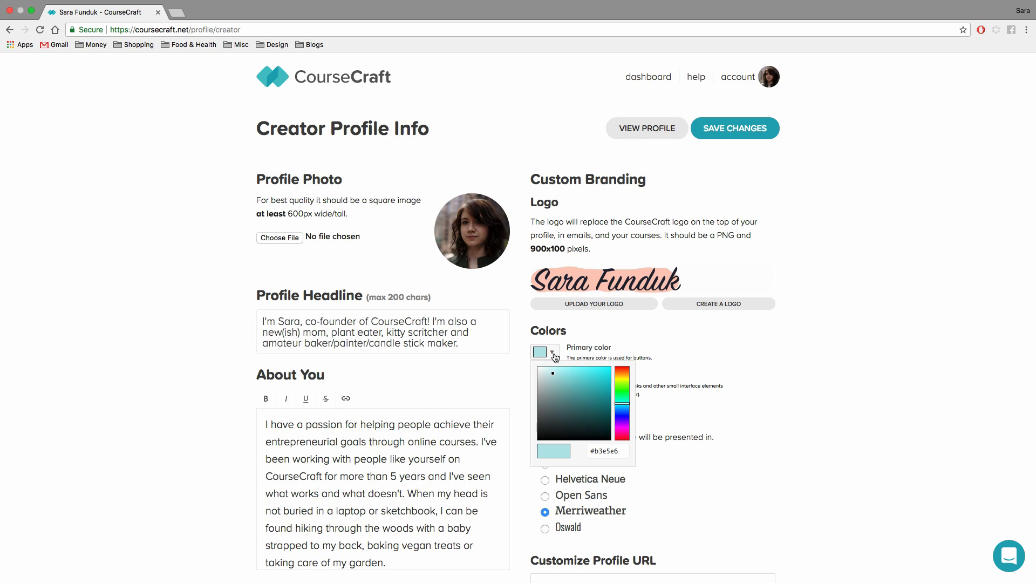
double_click(608, 454)
key("super+v")
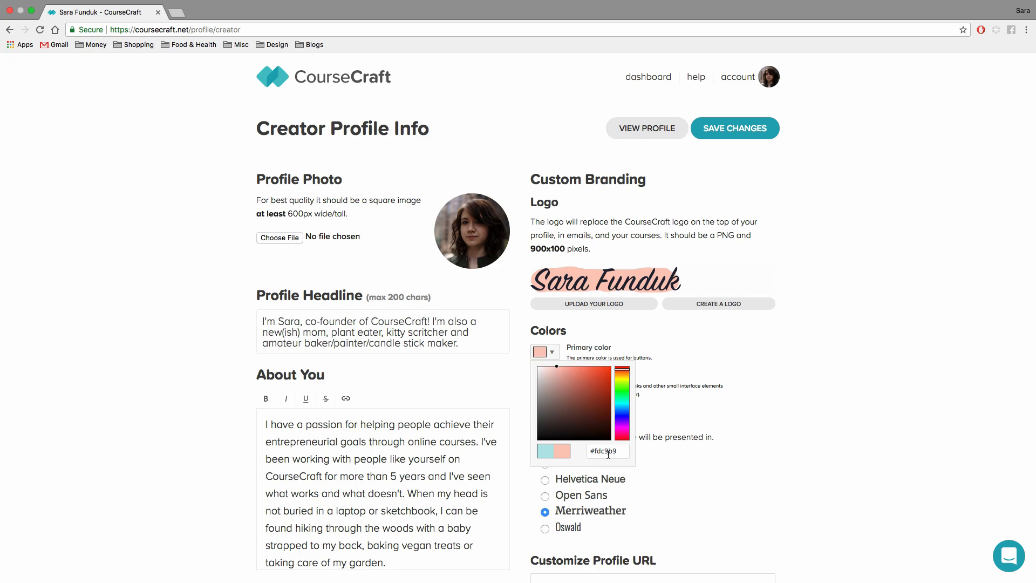
left_click(675, 366)
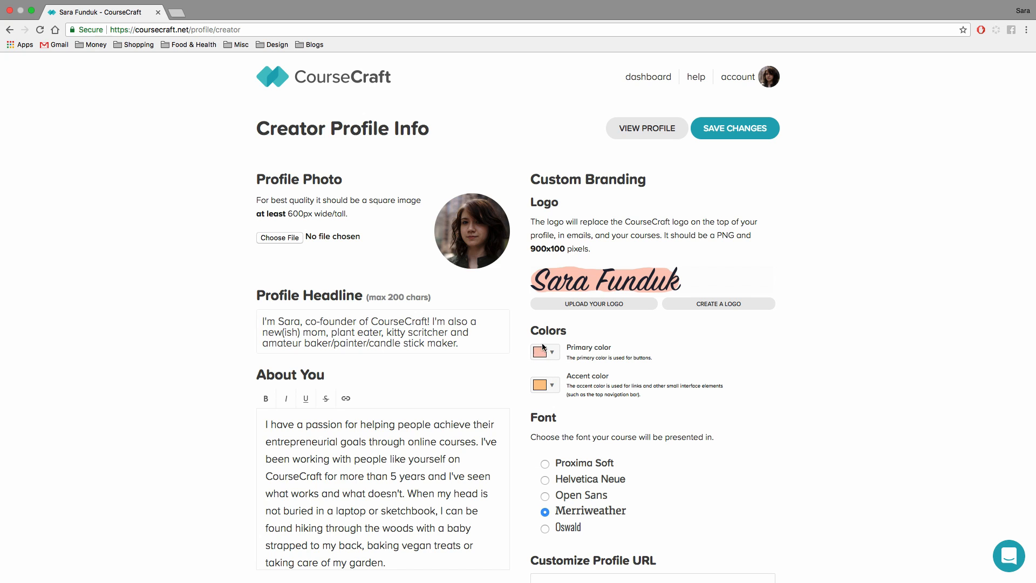
Change the accent color to a deep blue, #465bac, by adjusting its hue and shade.
left_click(552, 385)
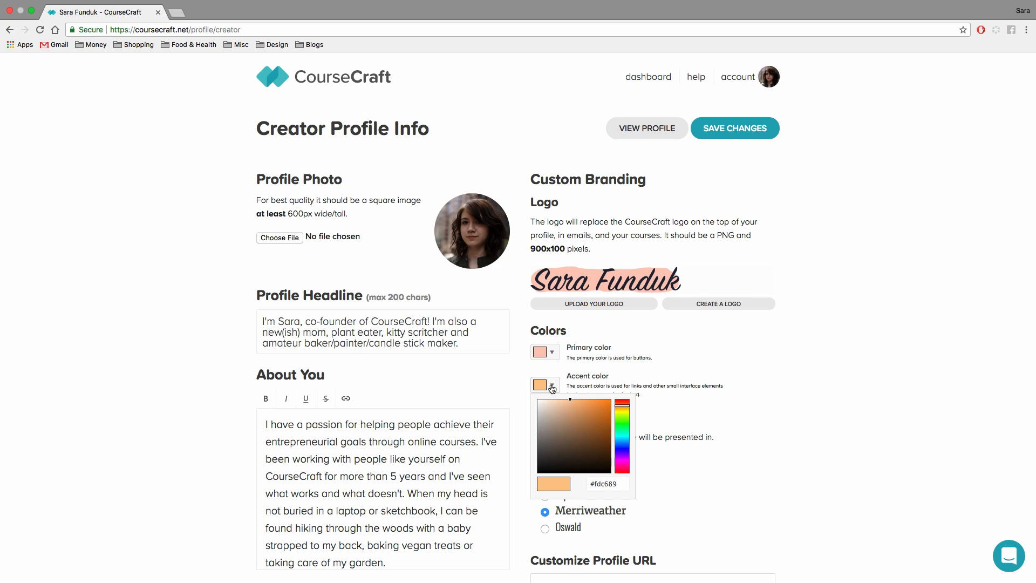
left_click_drag(624, 453, 628, 450)
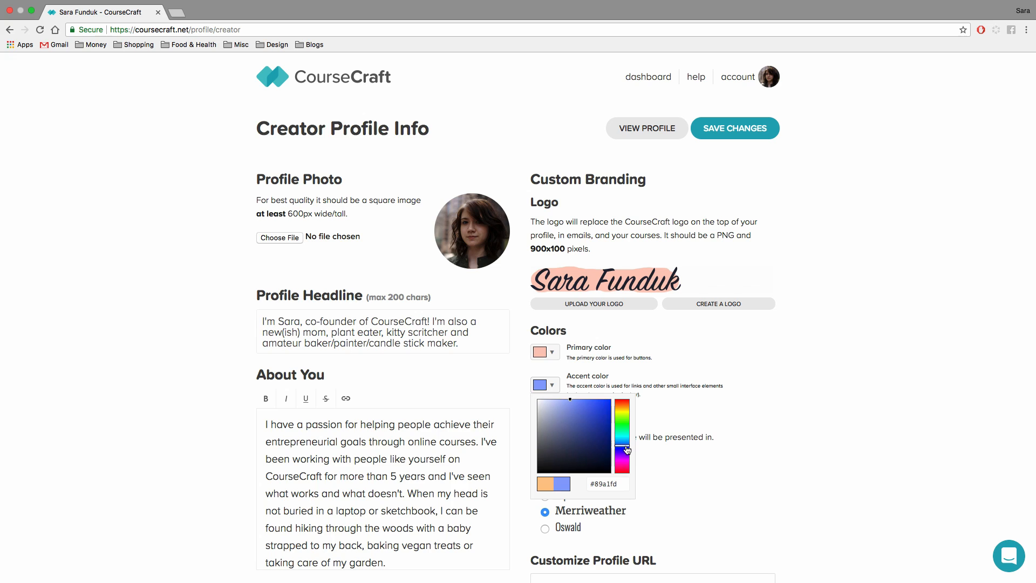
left_click_drag(573, 409, 581, 427)
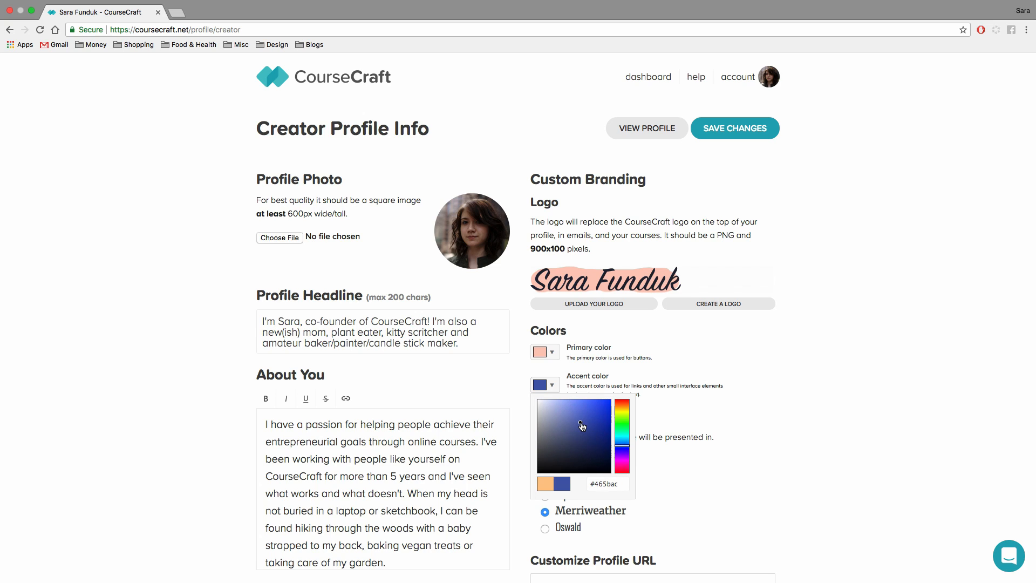
left_click(659, 368)
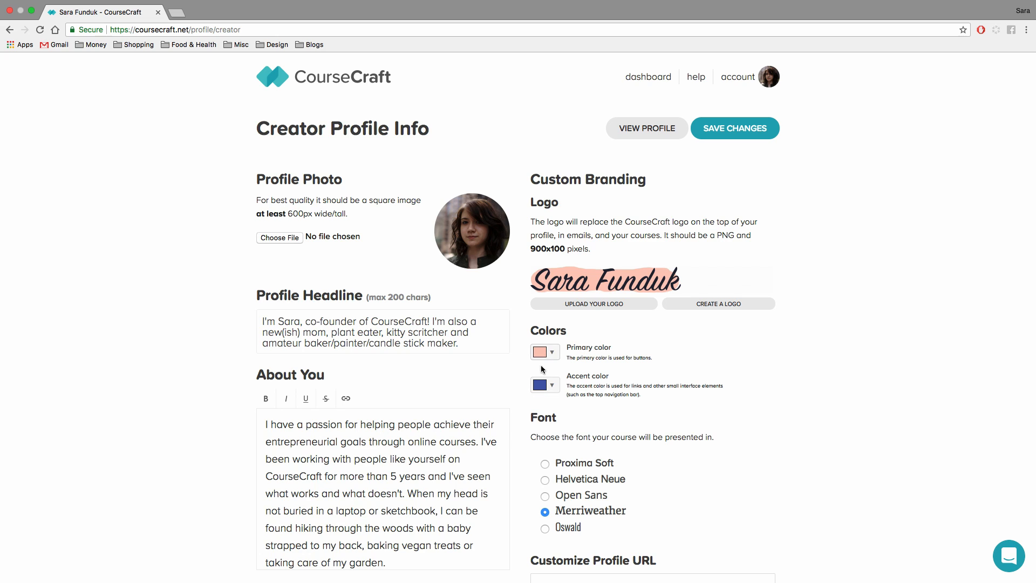
Save the branding changes, and view the public profile and its Painting Playful Patterns course.
scroll(597, 416, "down", 3)
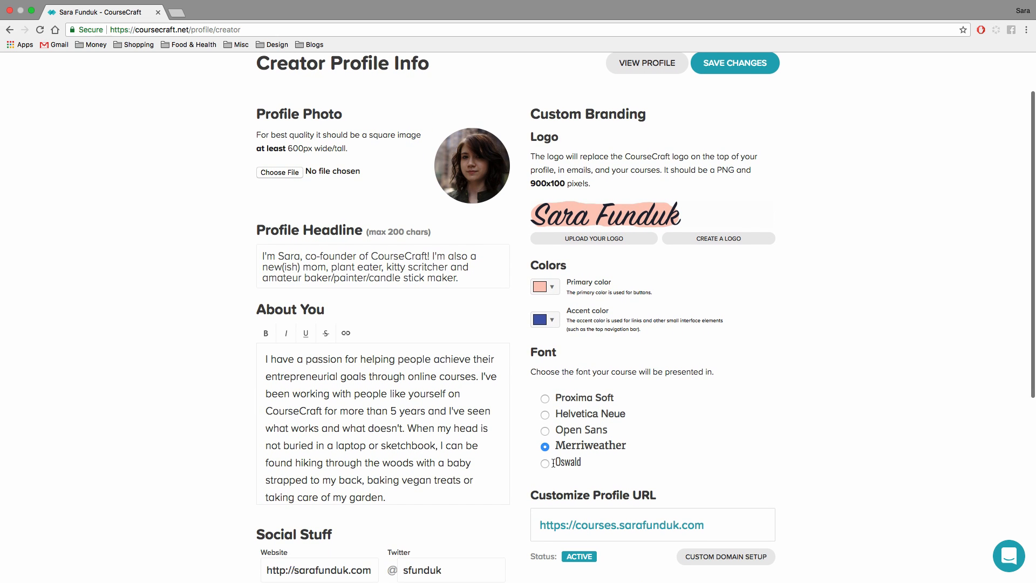
scroll(581, 448, "up", 3)
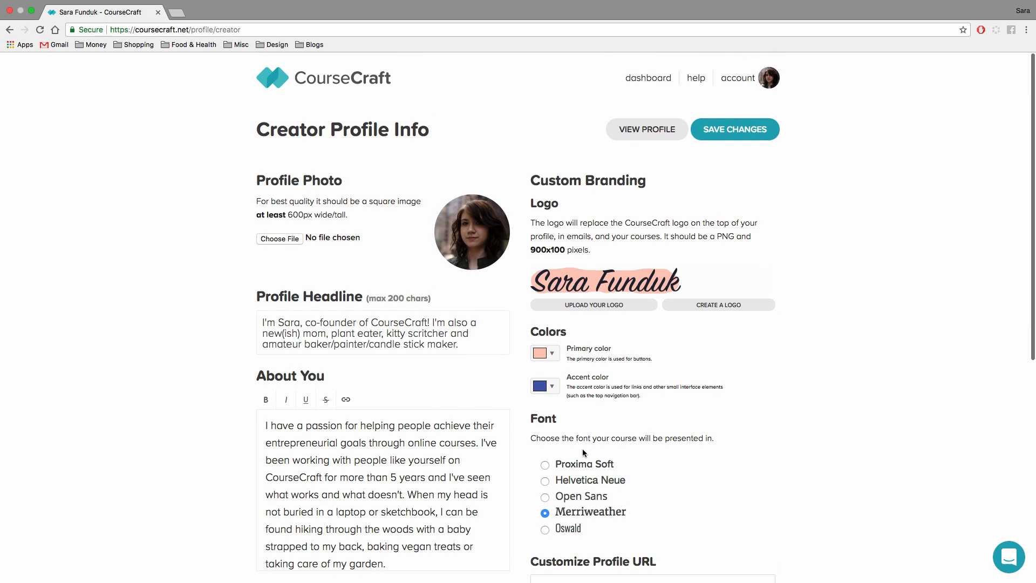
left_click(726, 131)
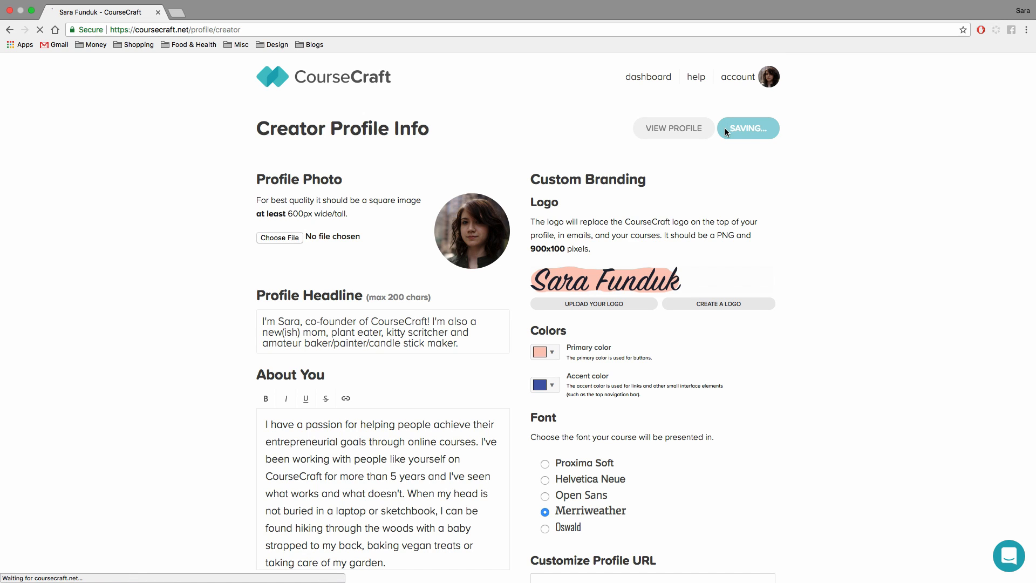
left_click(656, 135)
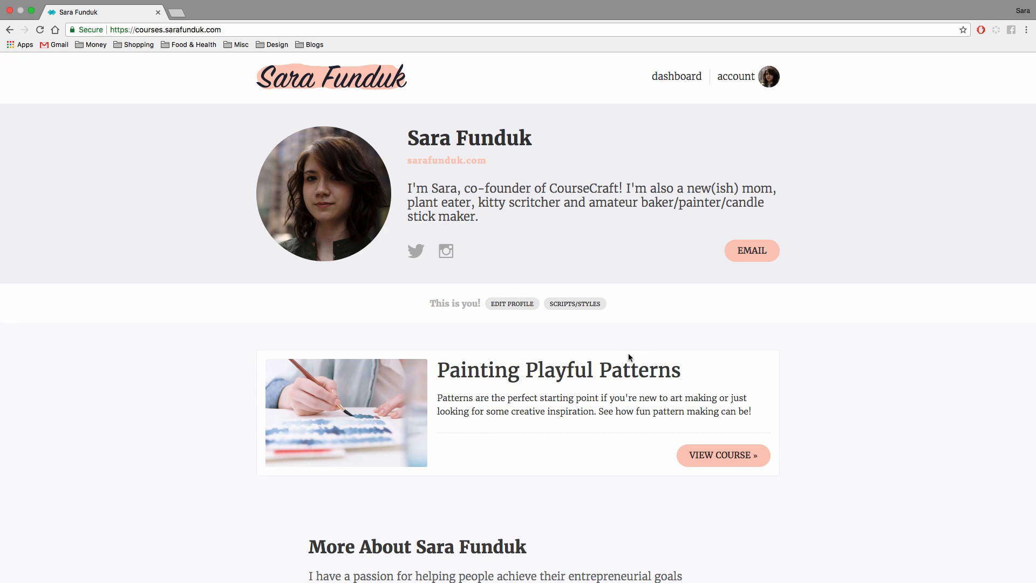
left_click(733, 462)
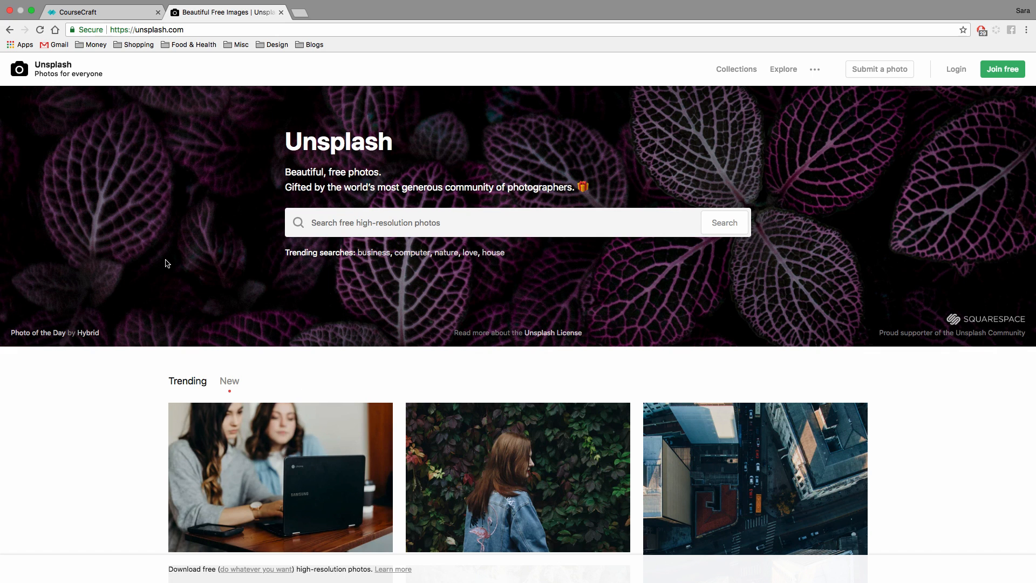
Browse the trending photos on Unsplash and search the site for "drawing".
scroll(105, 461, "down", 15)
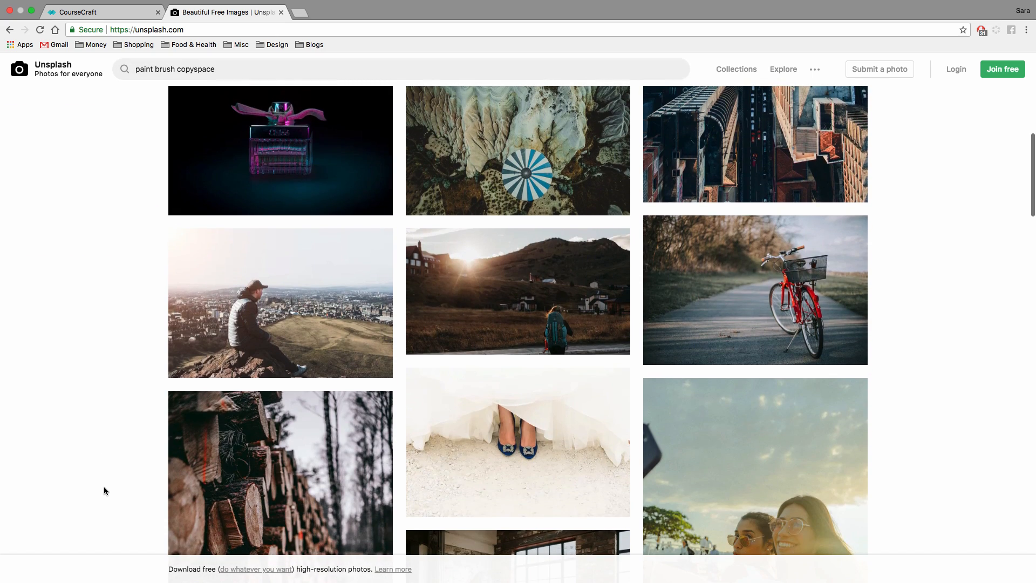
scroll(105, 490, "down", 10)
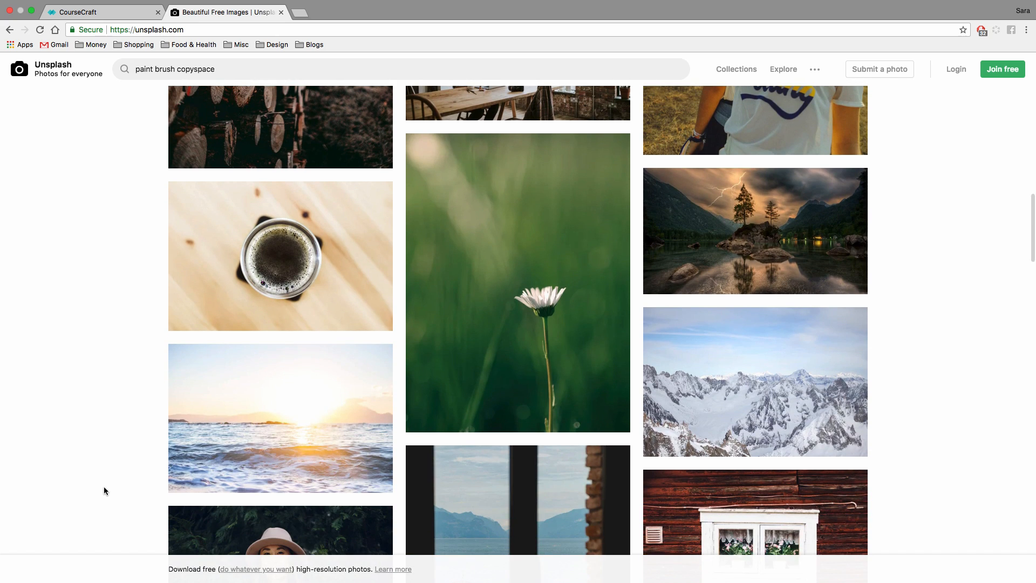
scroll(103, 486, "up", 20)
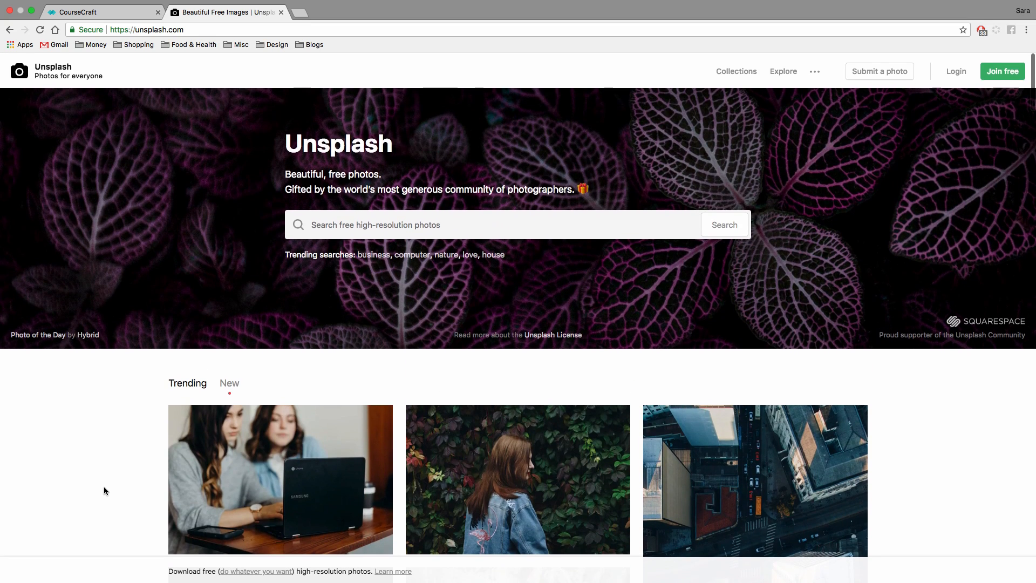
left_click(351, 229)
type("drawing")
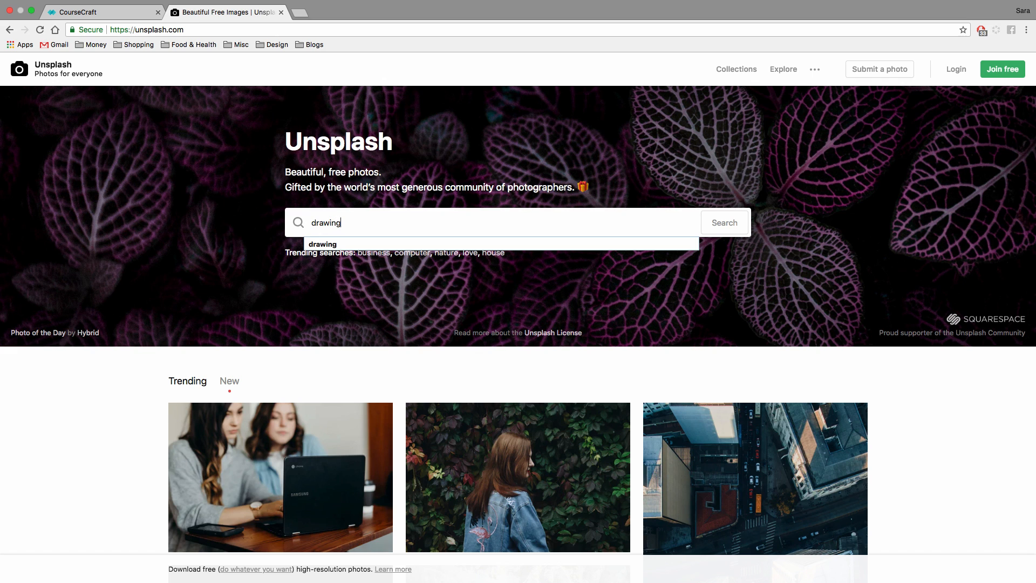
key("Return")
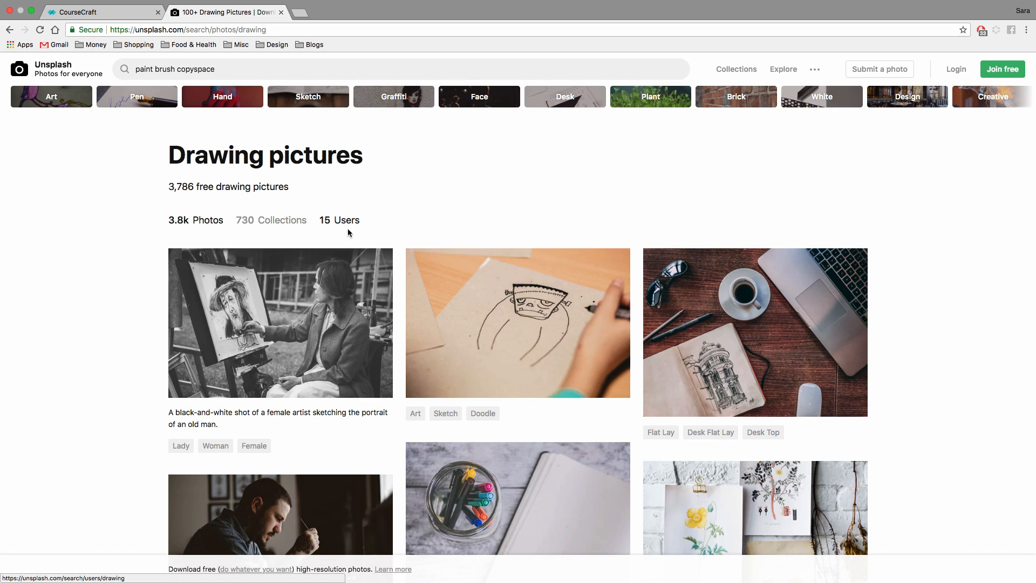
Preview the photo of a jar of colored pens beside a blank notebook, and return to the drawing results.
scroll(127, 426, "down", 3)
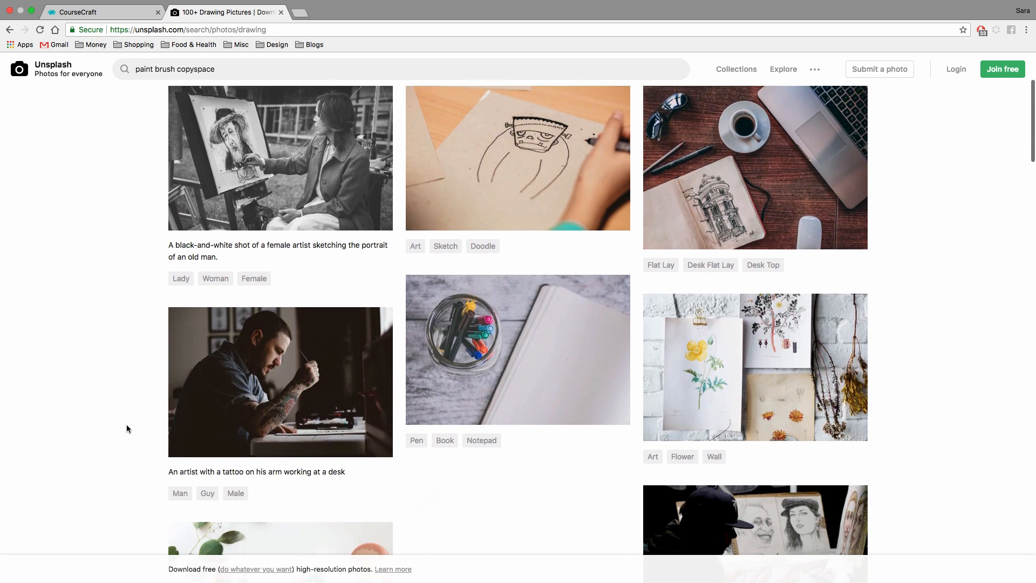
scroll(127, 426, "down", 2)
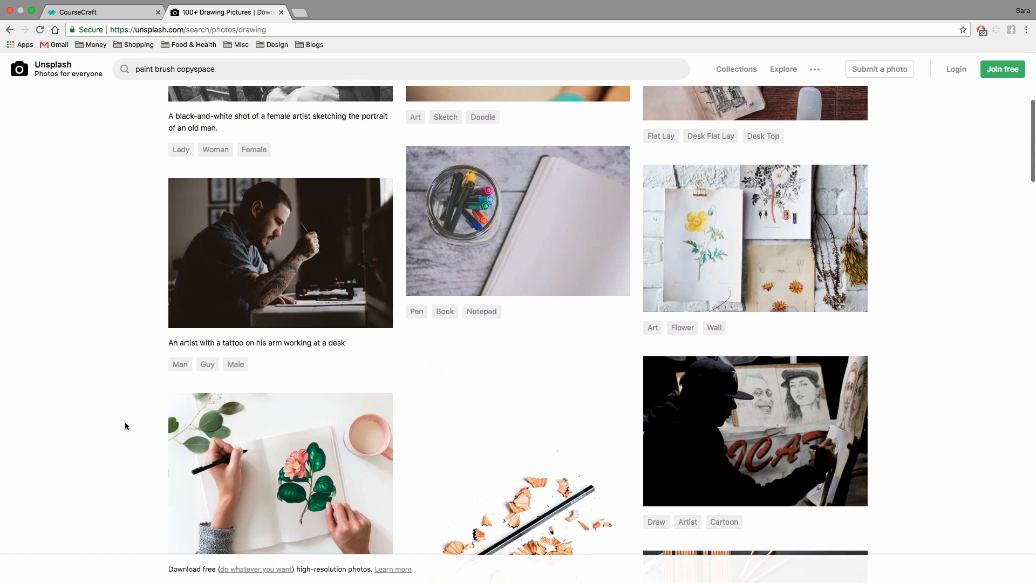
left_click(513, 228)
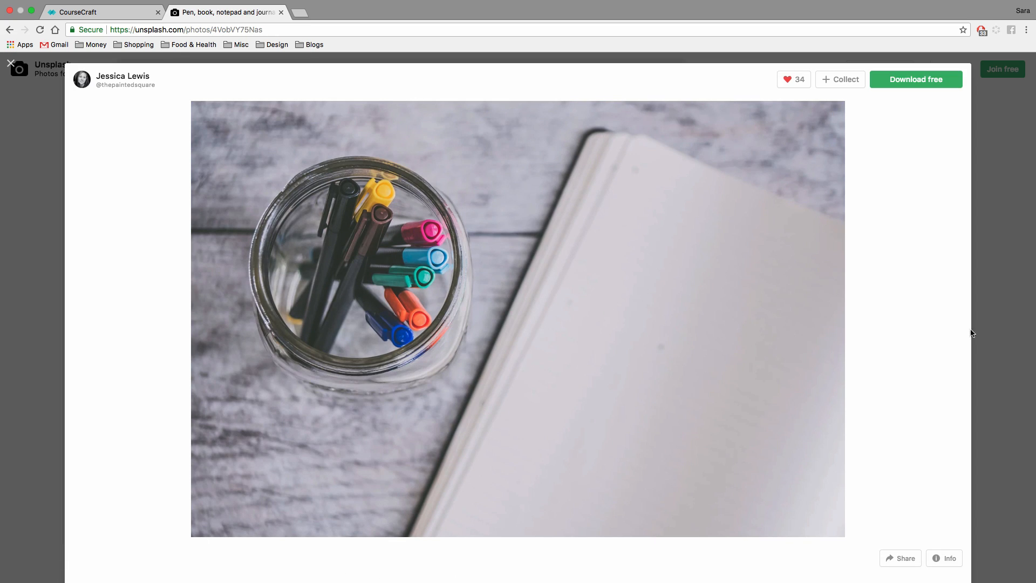
left_click(995, 337)
Download the photo of watercolor palettes beside a floral painting from further down the drawing results.
scroll(996, 341, "down", 5)
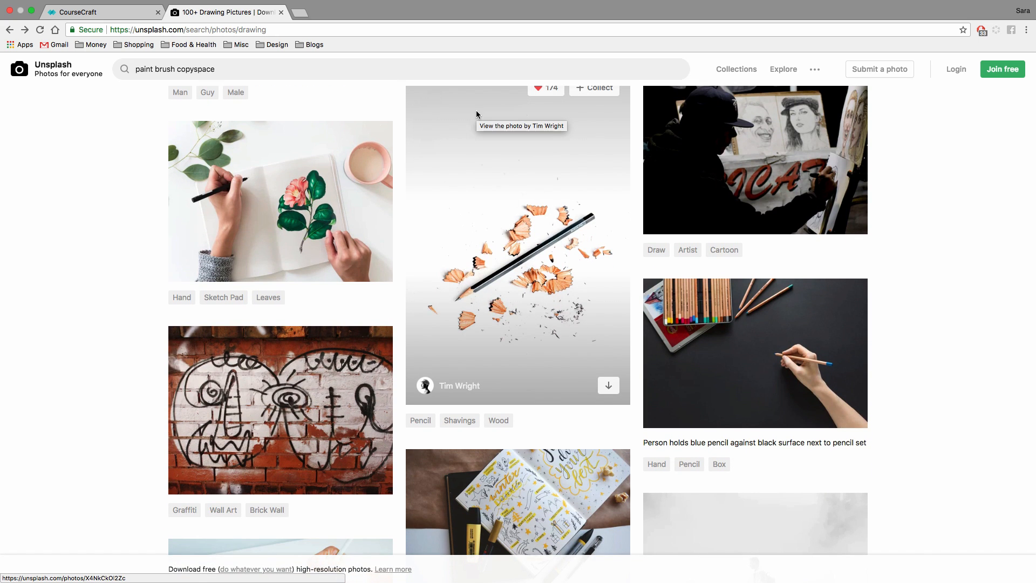
scroll(938, 243, "down", 4)
scroll(937, 244, "down", 5)
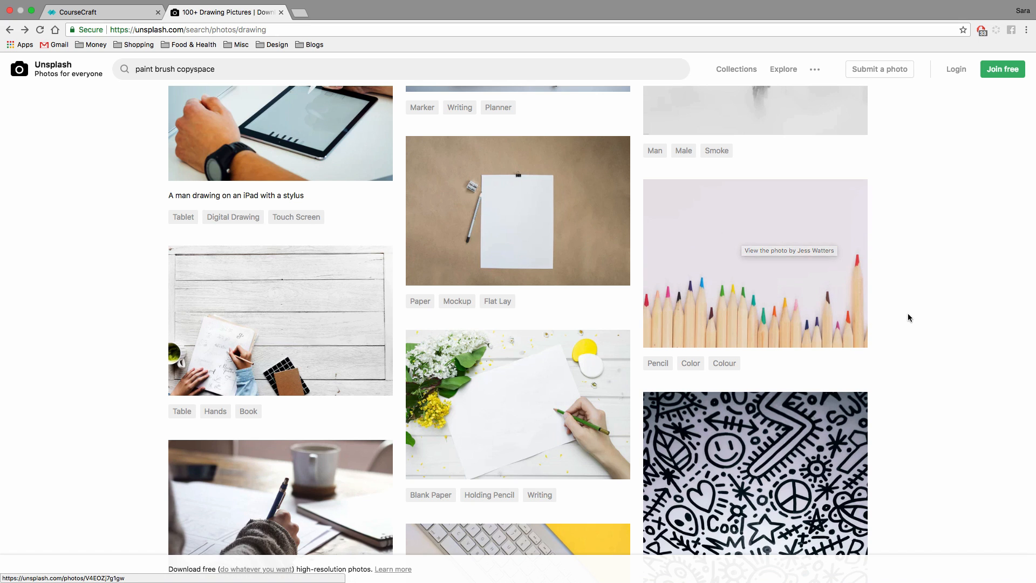
scroll(908, 313, "down", 10)
scroll(908, 314, "down", 10)
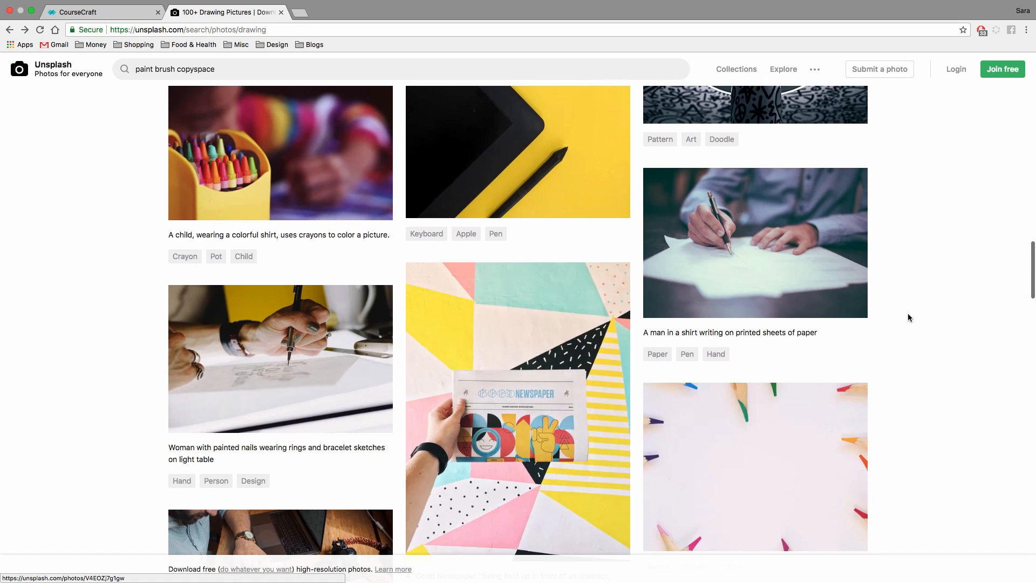
scroll(908, 316, "down", 8)
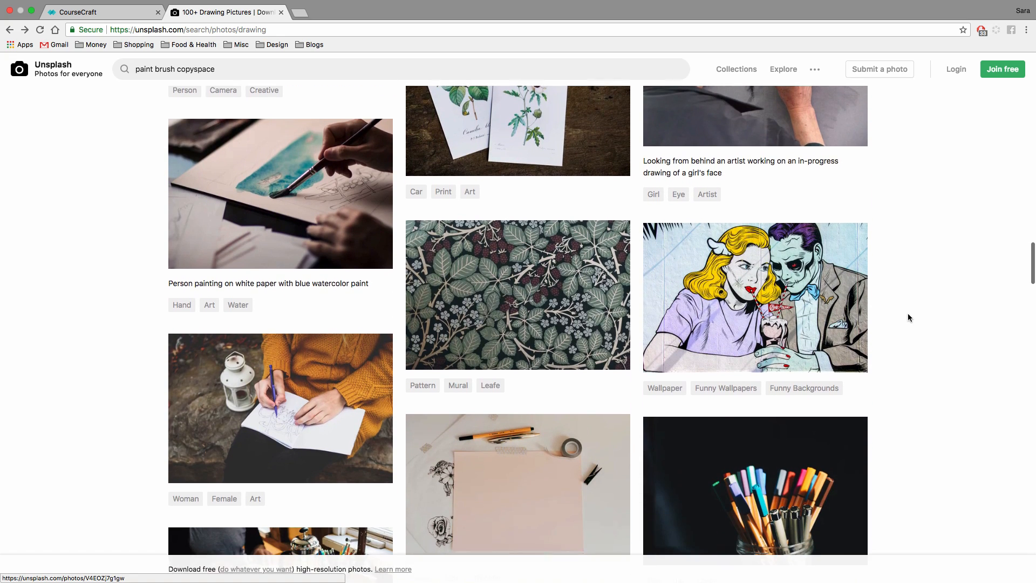
scroll(907, 317, "down", 14)
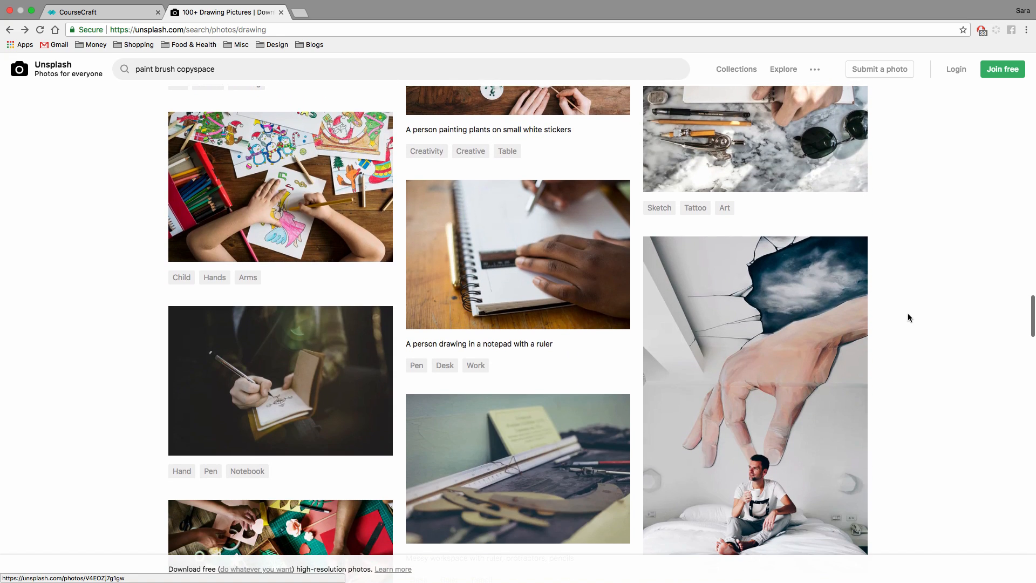
scroll(907, 313, "down", 3)
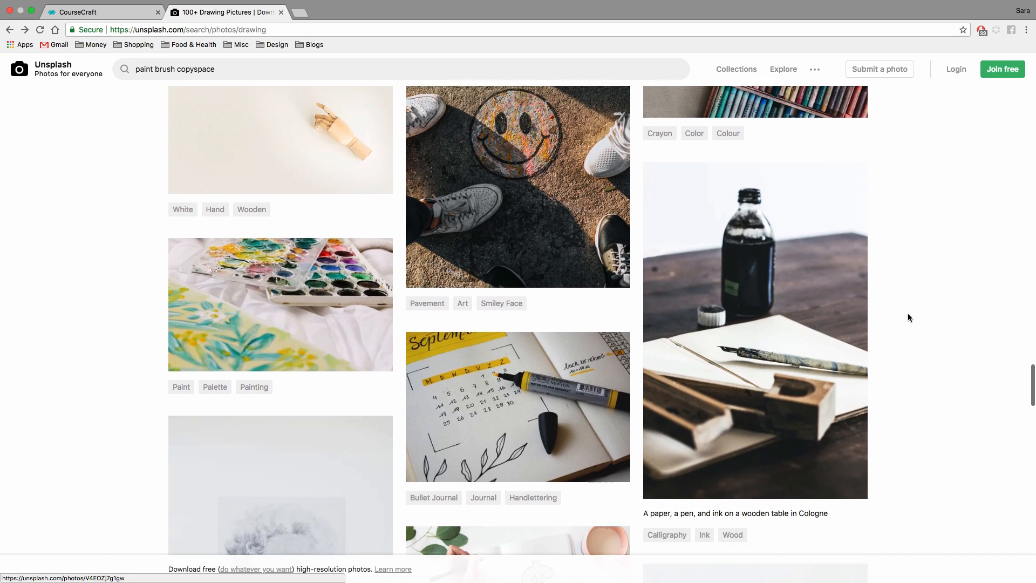
left_click(271, 312)
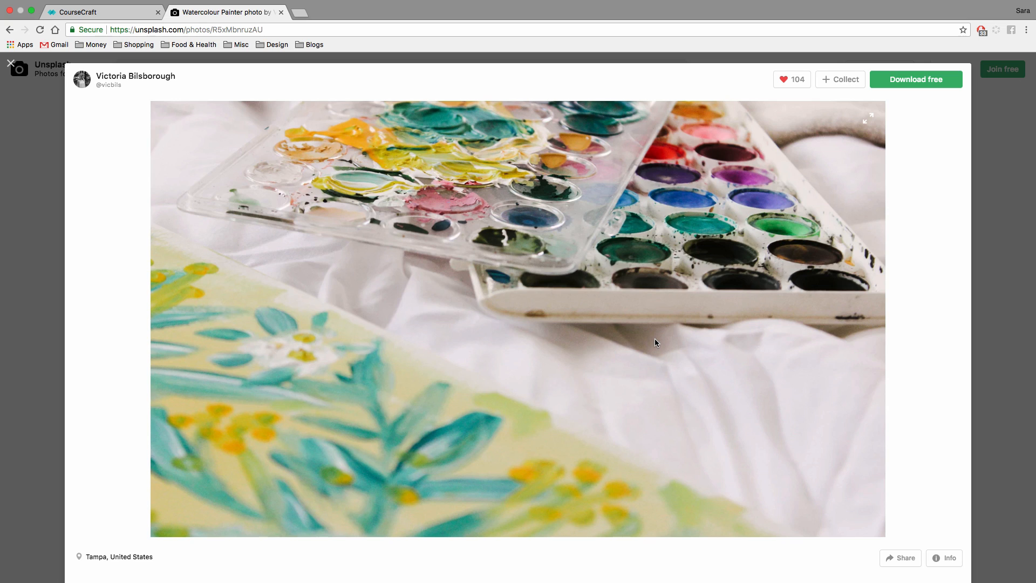
left_click(910, 83)
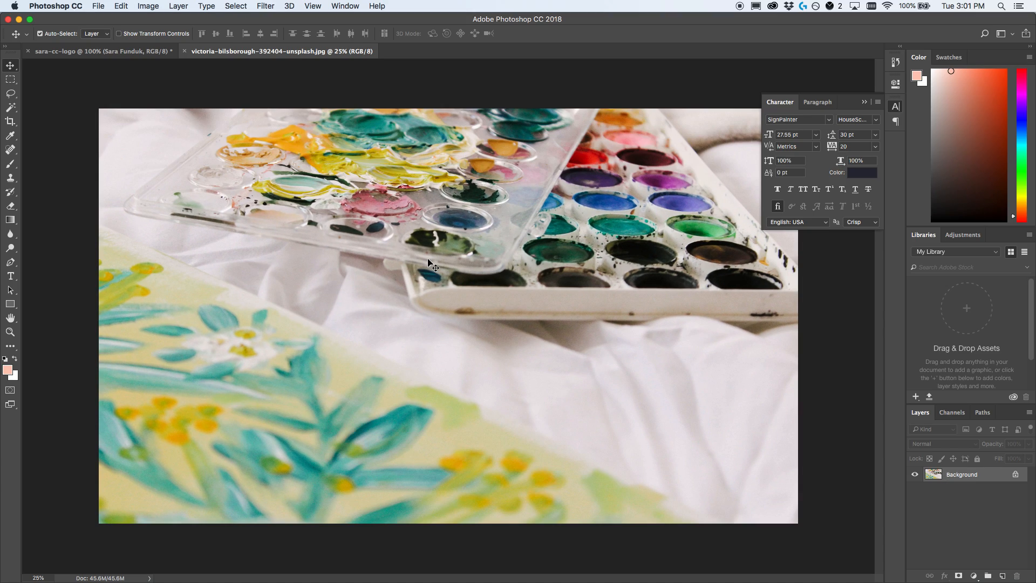
In Photoshop, resize the downloaded palette photo to 1000 pixels wide and view it at 100%.
left_click(152, 6)
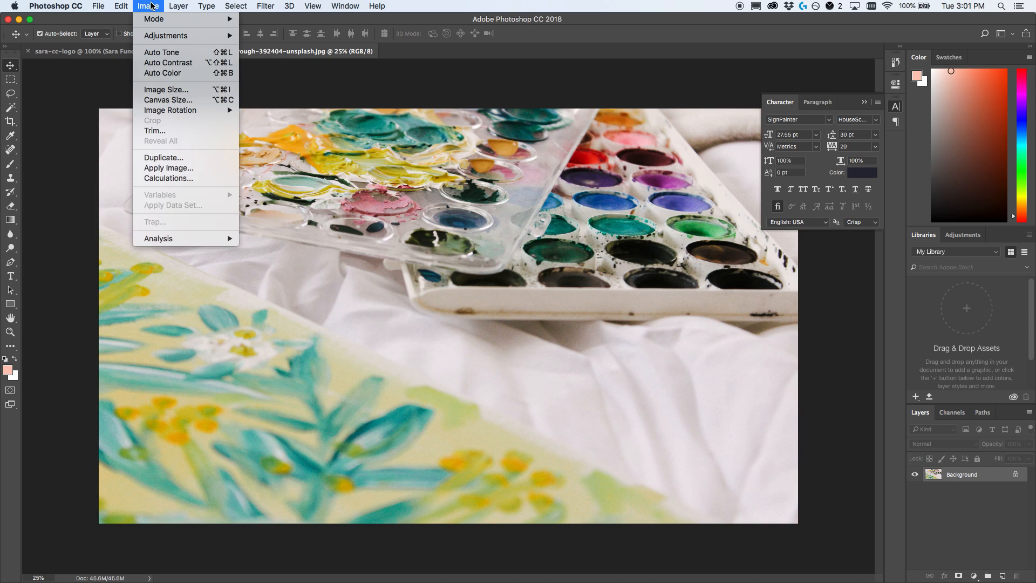
left_click(170, 90)
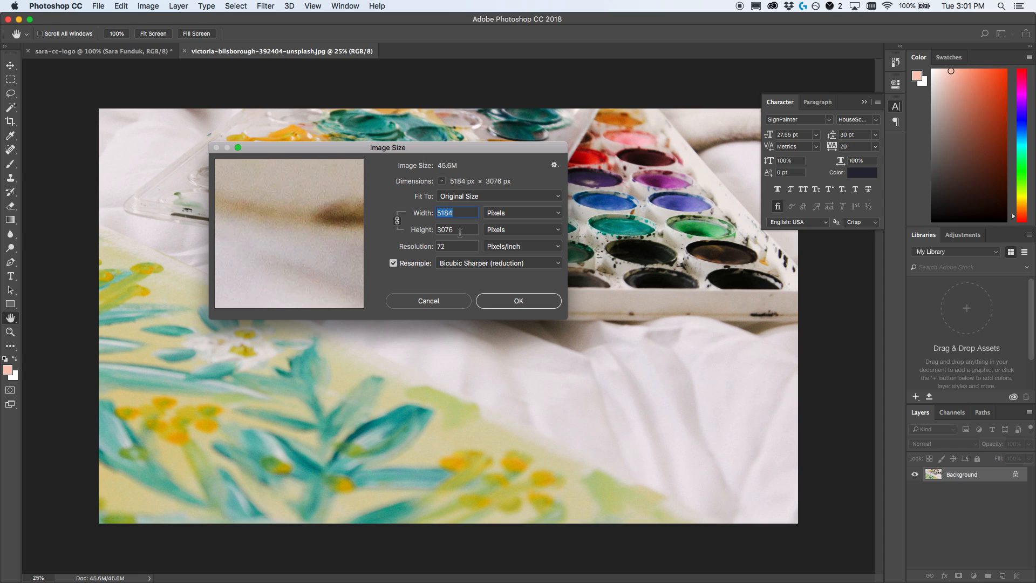
type("1200")
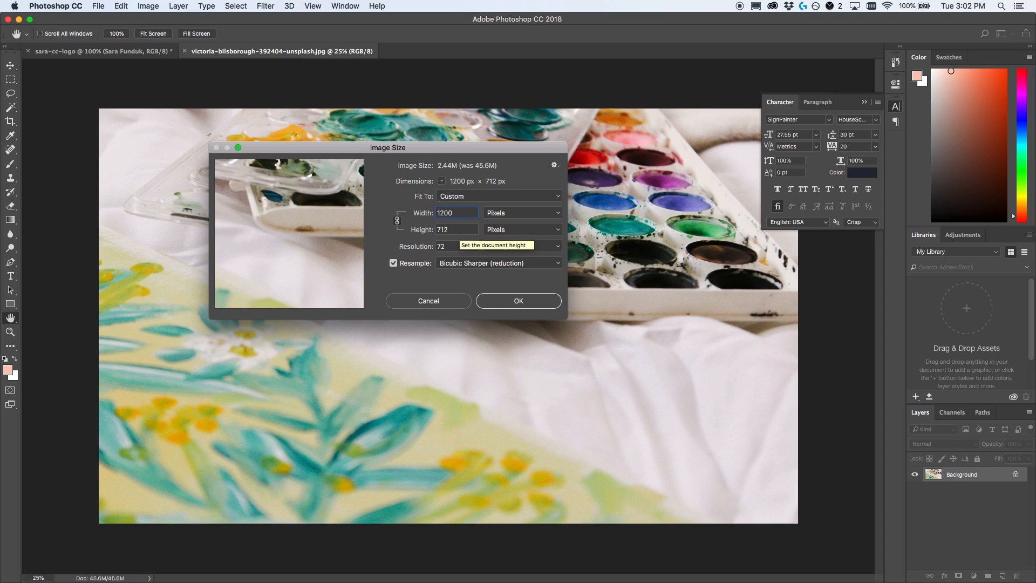
key("BackSpace")
key("BackSpace")
key("BackSpace")
type("000")
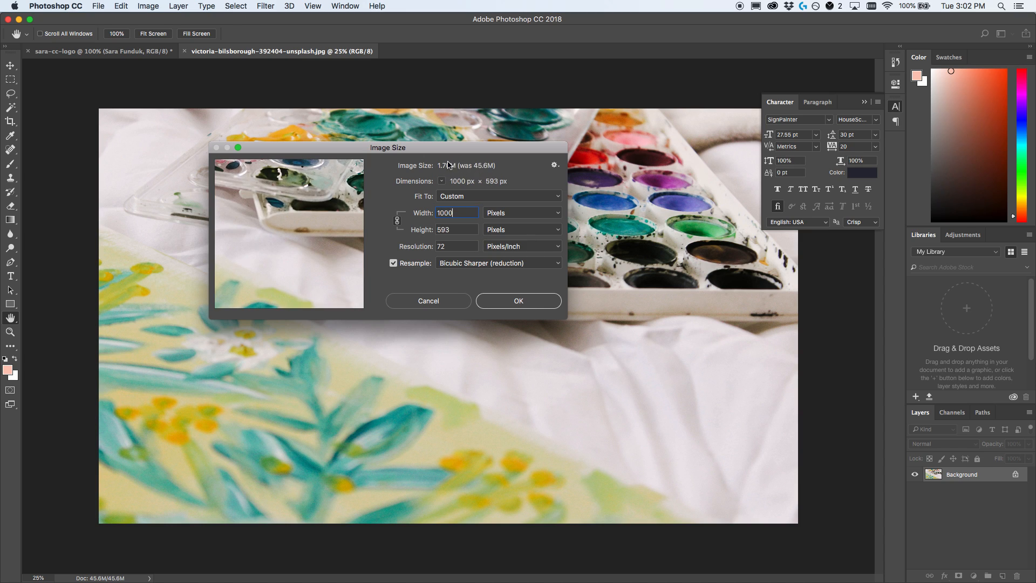
left_click(522, 301)
key("super+1")
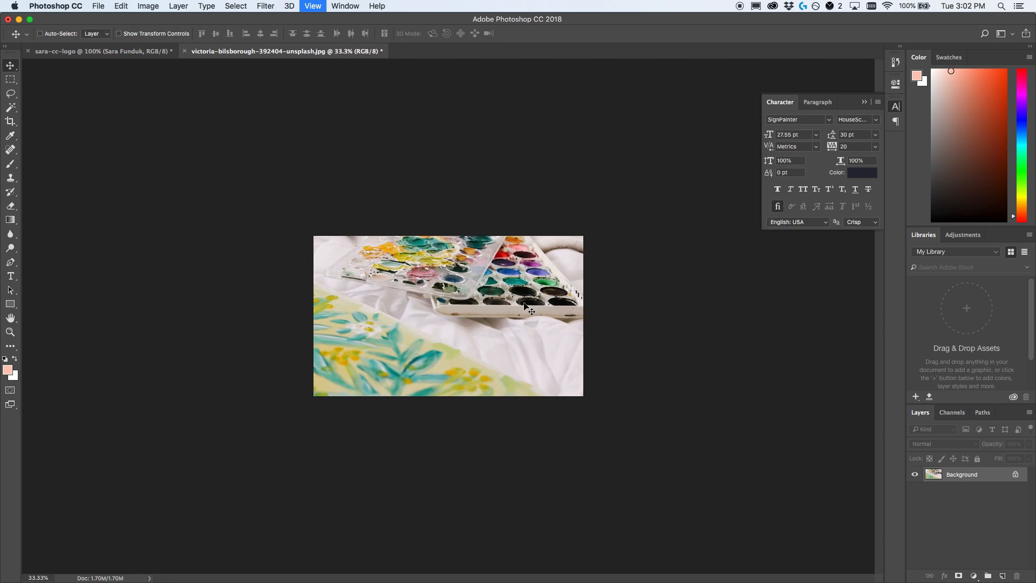
key("super+plus")
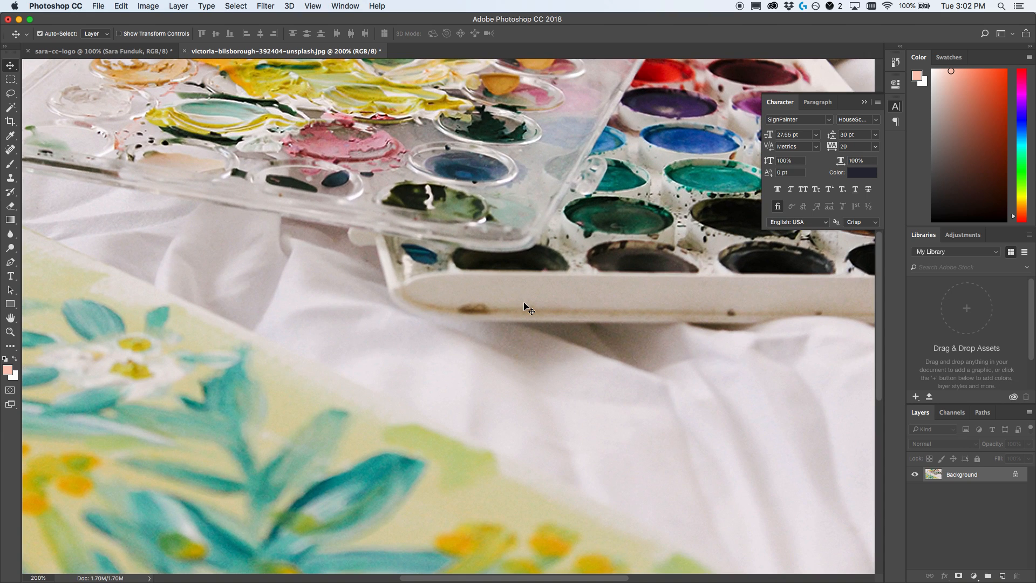
key("super+minus")
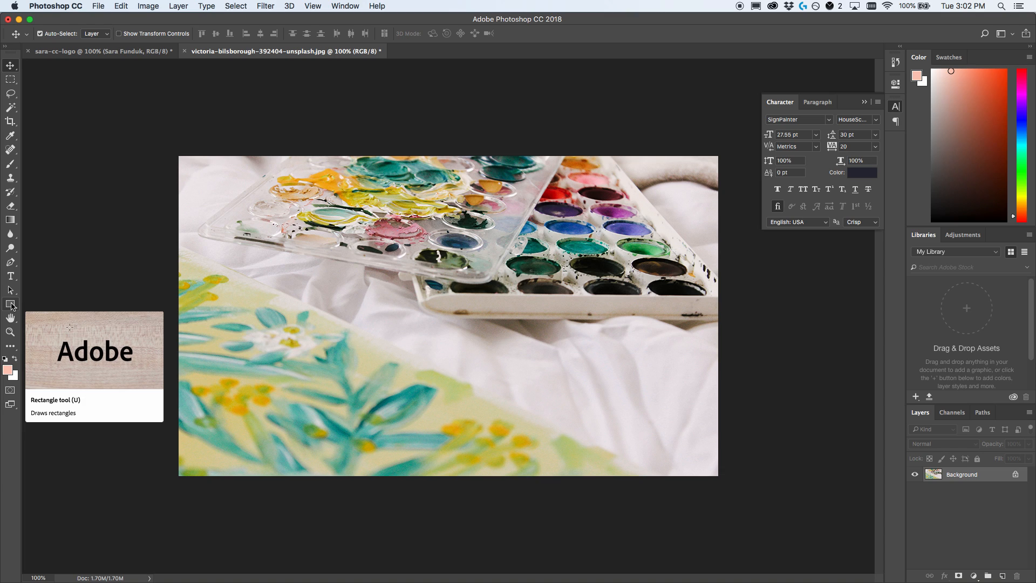
Draw a white rectangle about 794 by 421 px over the palette photo and lower its opacity to 72%.
left_click(11, 304)
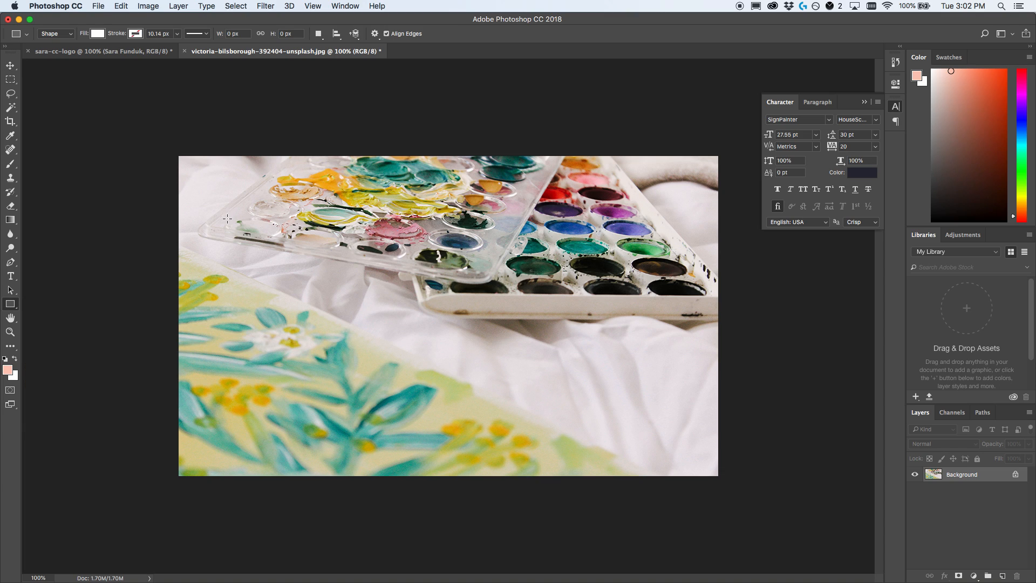
left_click_drag(223, 217, 652, 444)
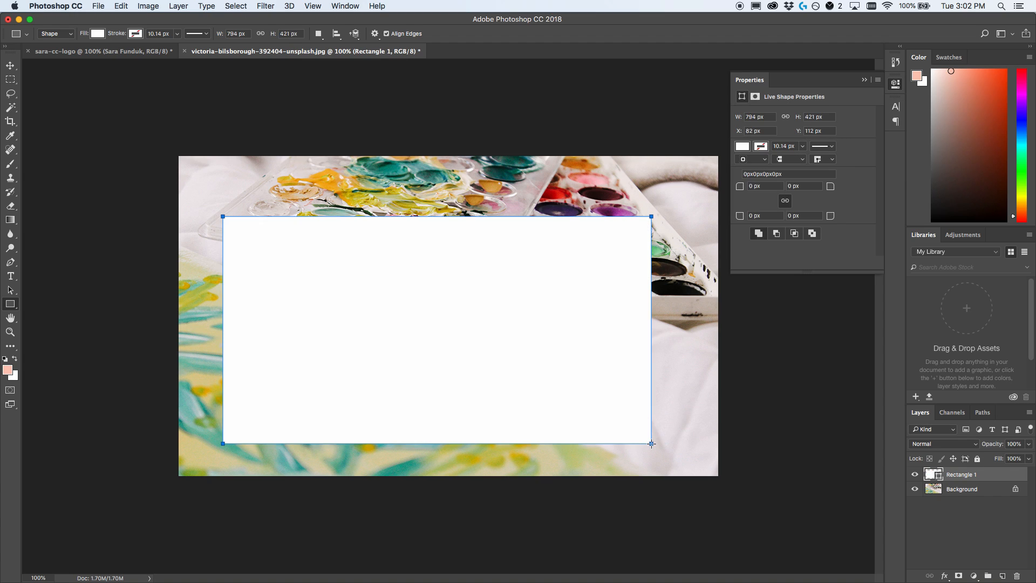
left_click(1029, 444)
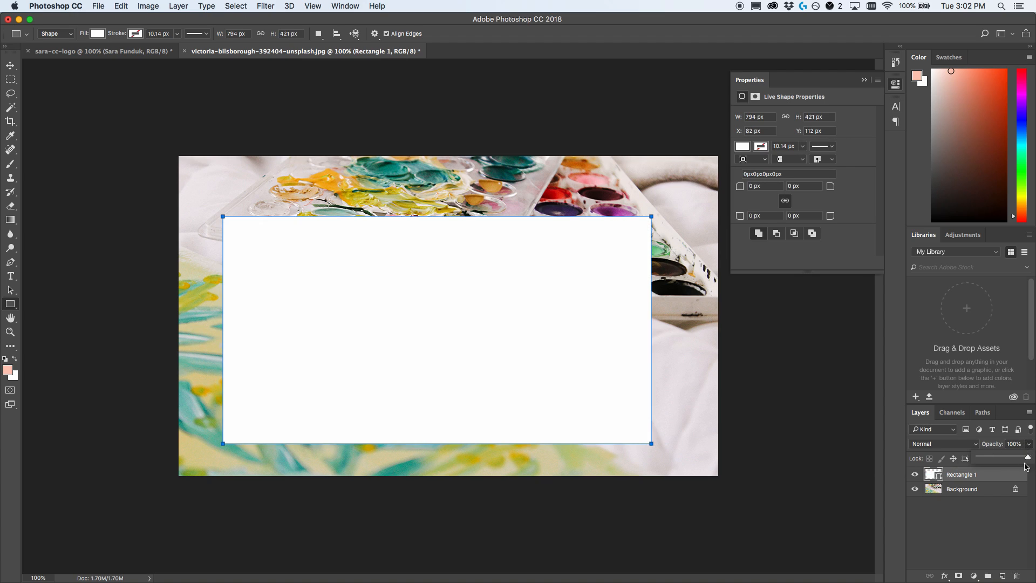
left_click_drag(1029, 461, 1016, 462)
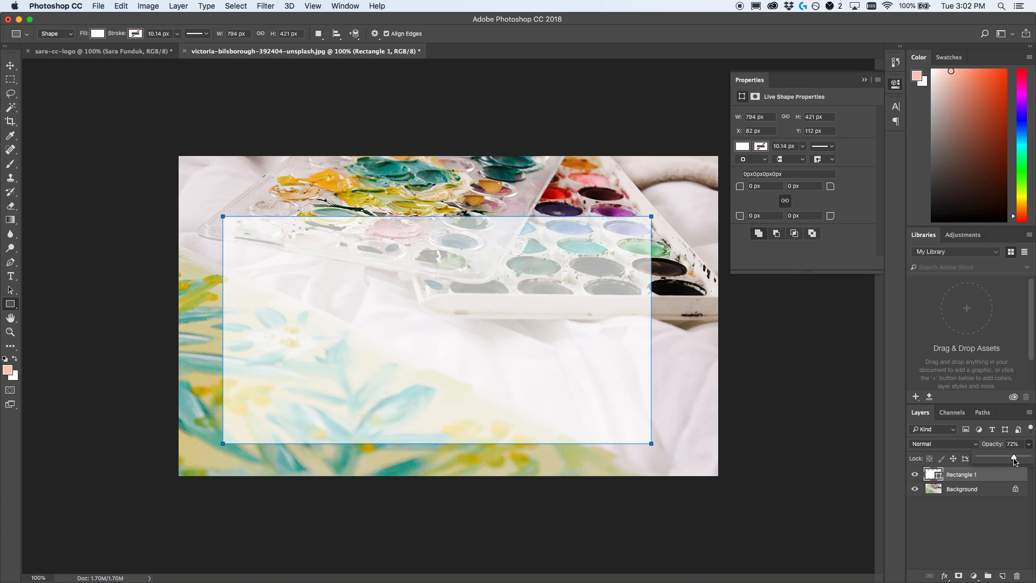
left_click(984, 523)
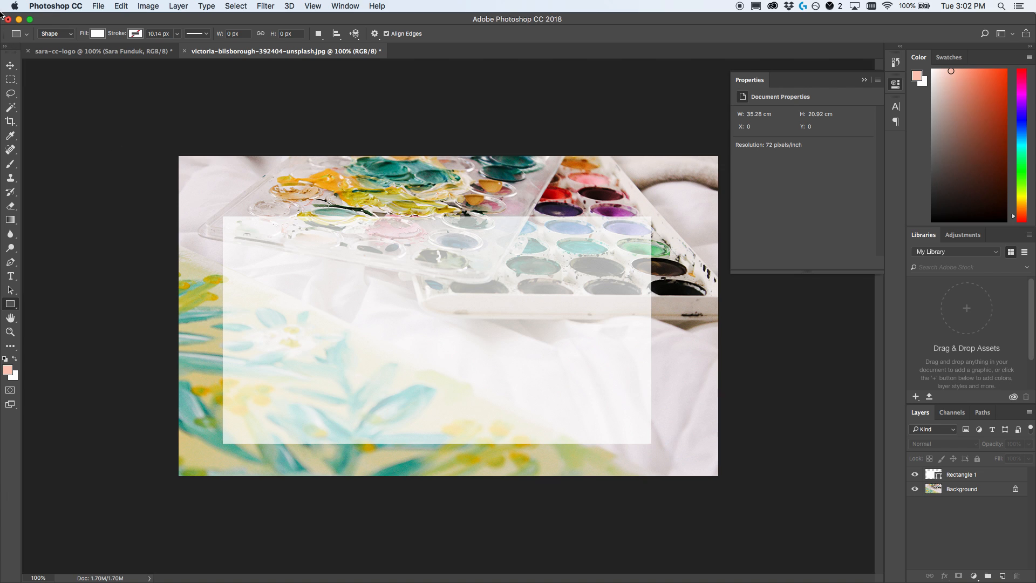
Move the translucent white rectangle to the center of the photo.
left_click(10, 65)
mouse_move(355, 349)
left_mouse_down()
mouse_move(380, 326)
mouse_move(366, 332)
left_mouse_up()
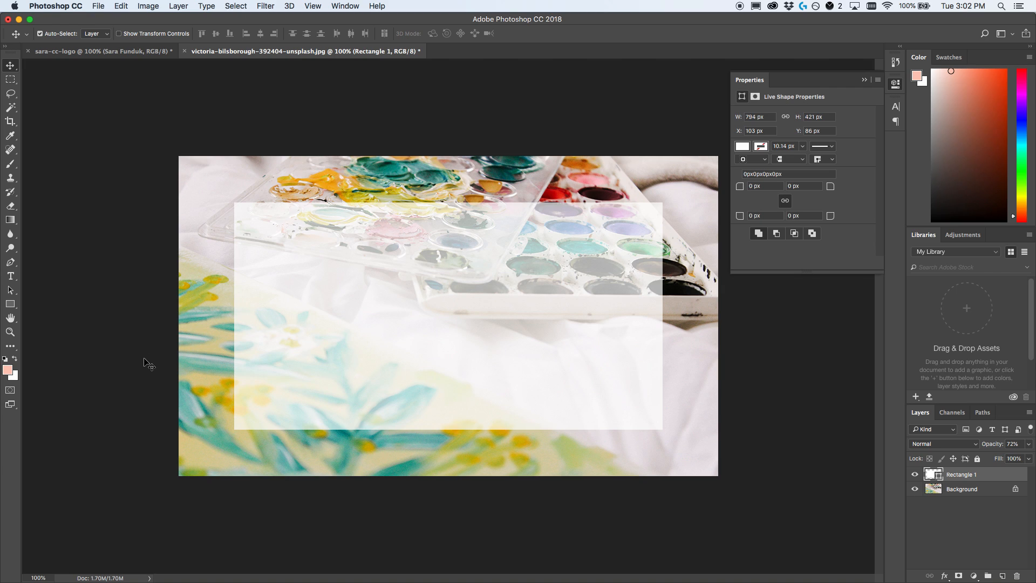
Add the text PAINTING in a text box filling the rectangle and set its font to Proxima Soft Regular.
left_click(11, 276)
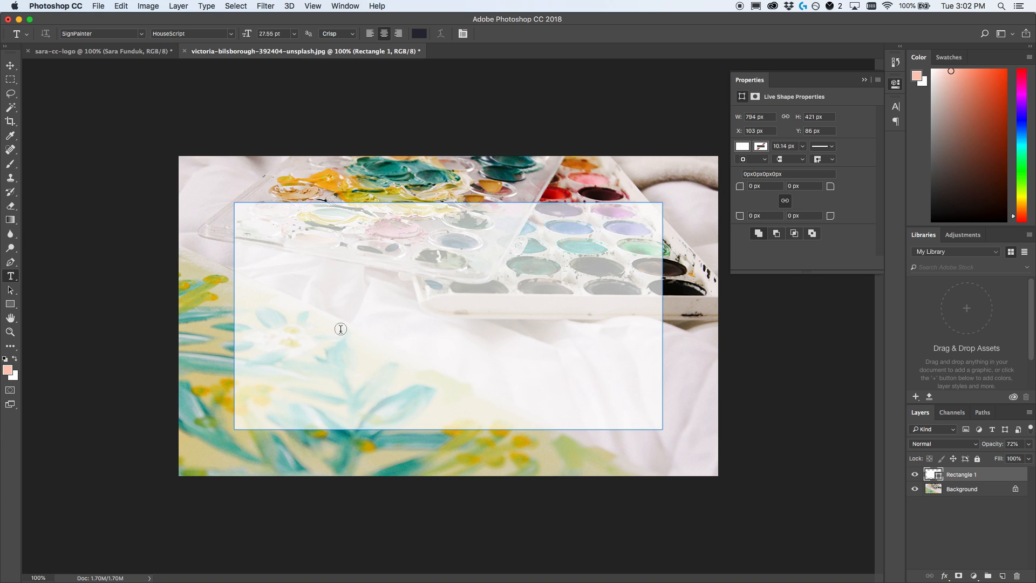
left_click(281, 262)
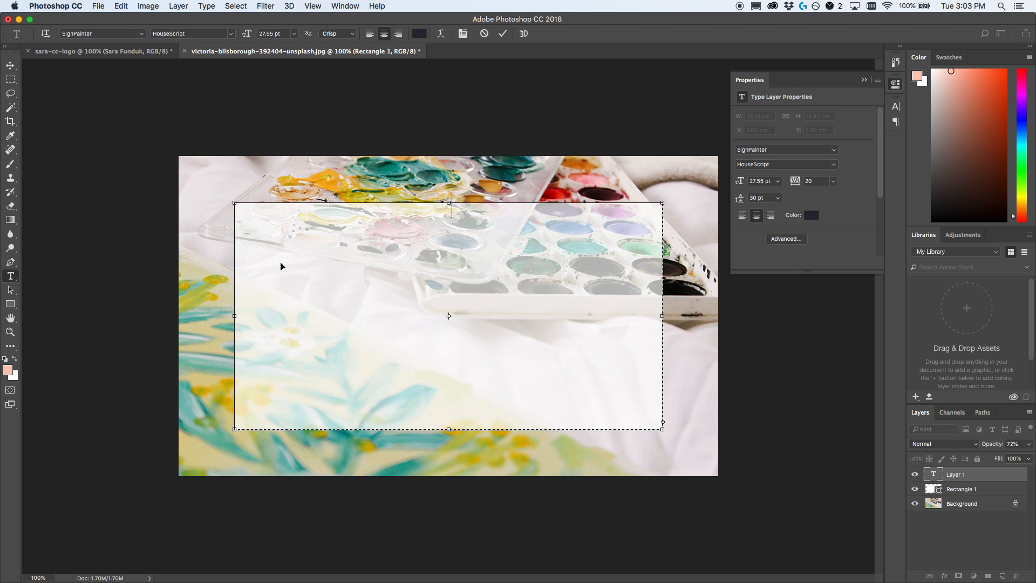
type("PAINTING")
left_click_drag(472, 211, 418, 211)
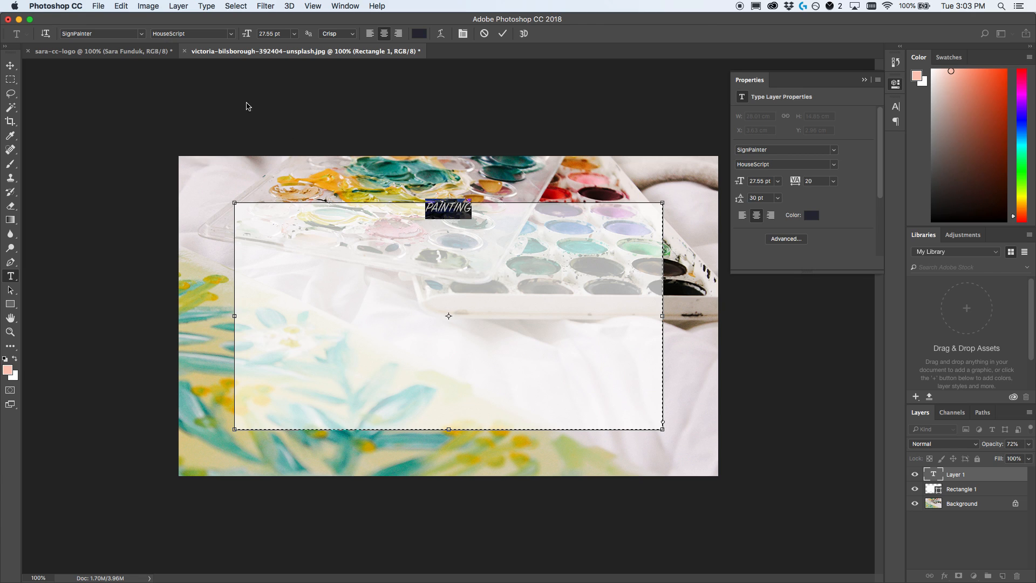
left_click(141, 34)
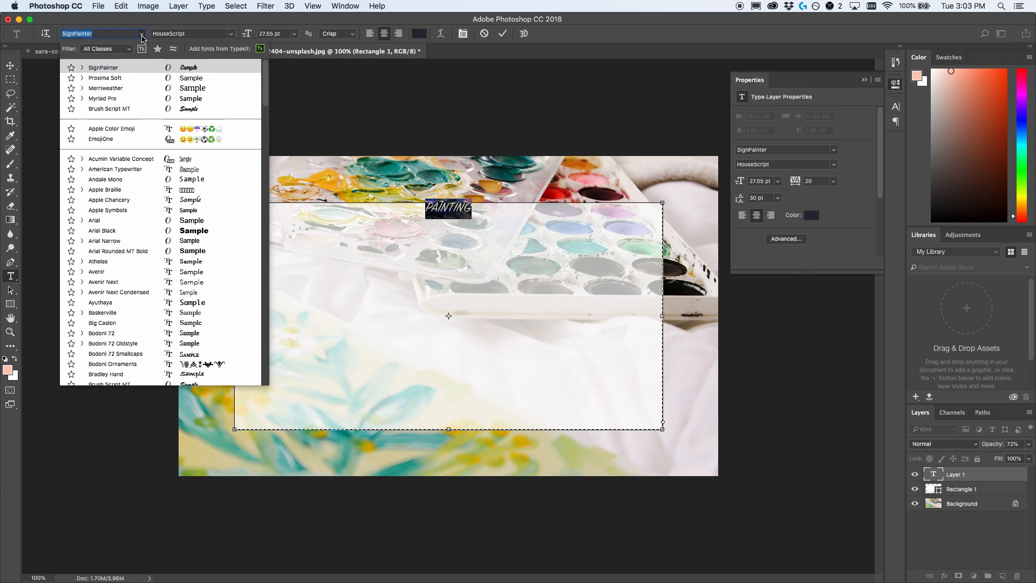
left_click(139, 79)
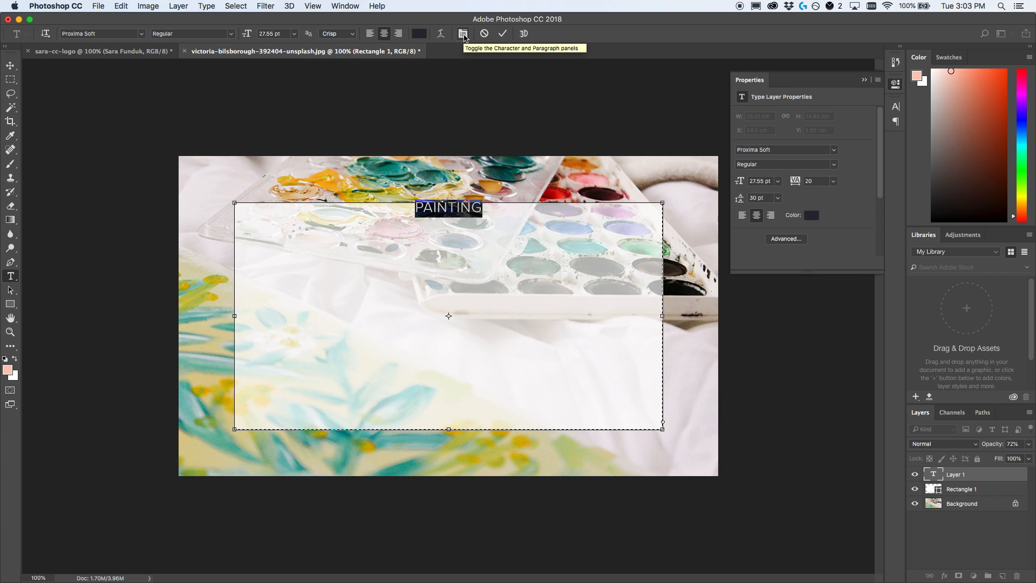
Set the word PAINTING to a font size of 118.55 pt with 118 pt leading.
left_click(463, 34)
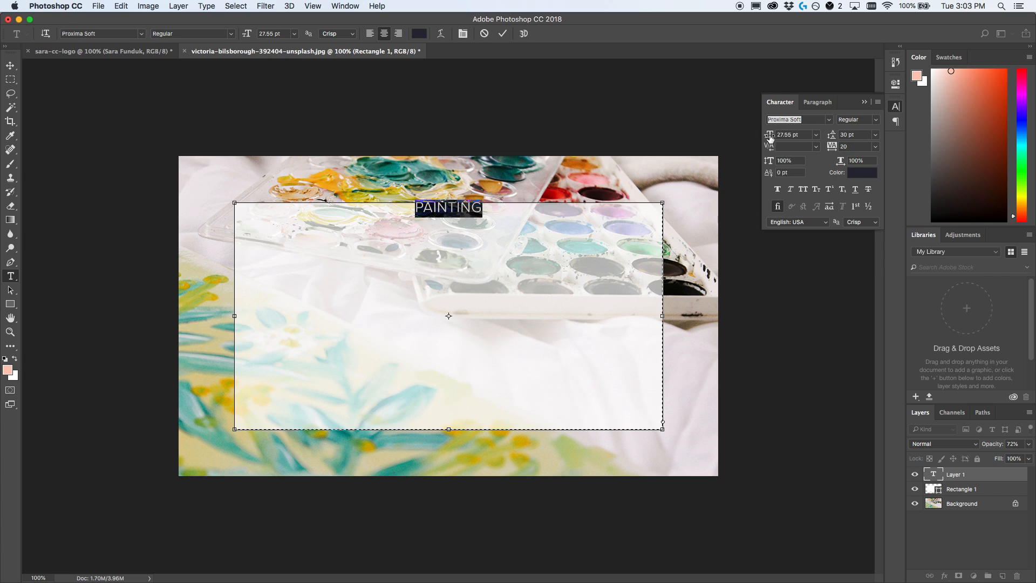
left_click_drag(769, 138, 777, 140)
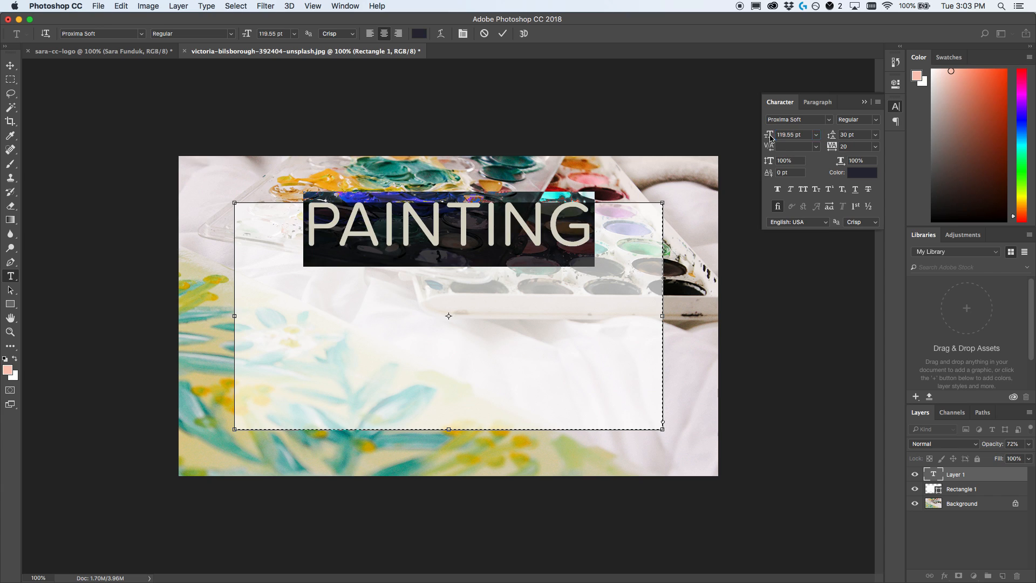
left_click_drag(770, 137, 768, 137)
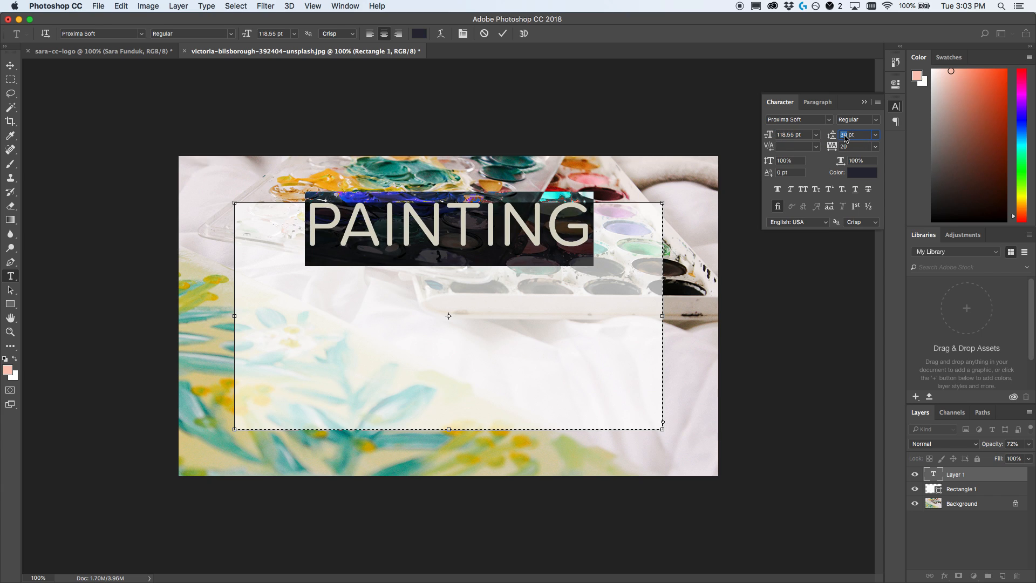
type("11")
key("Tab")
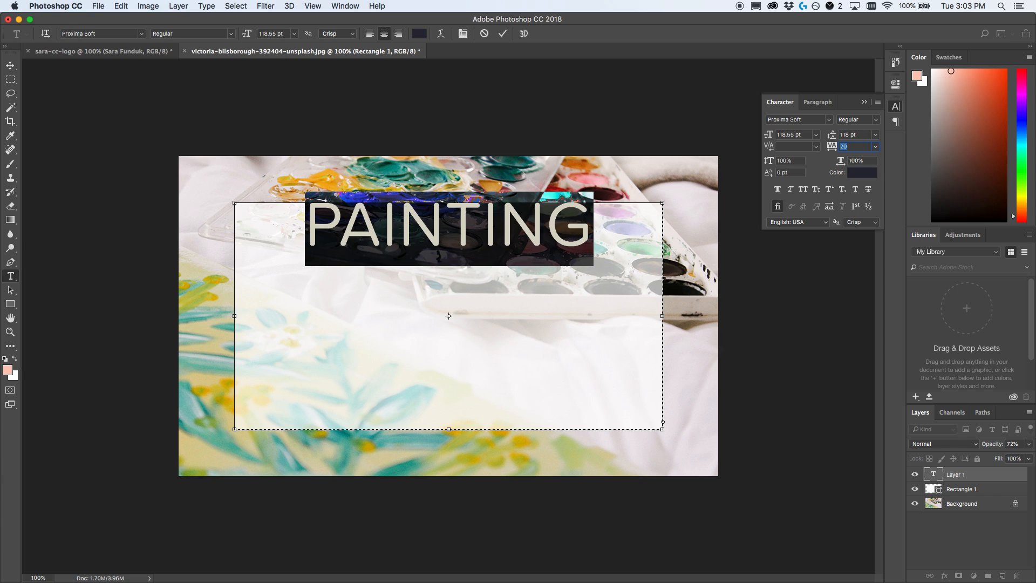
Add PLAYFUL and PATTERNS as two more lines below PAINTING.
left_click(592, 230)
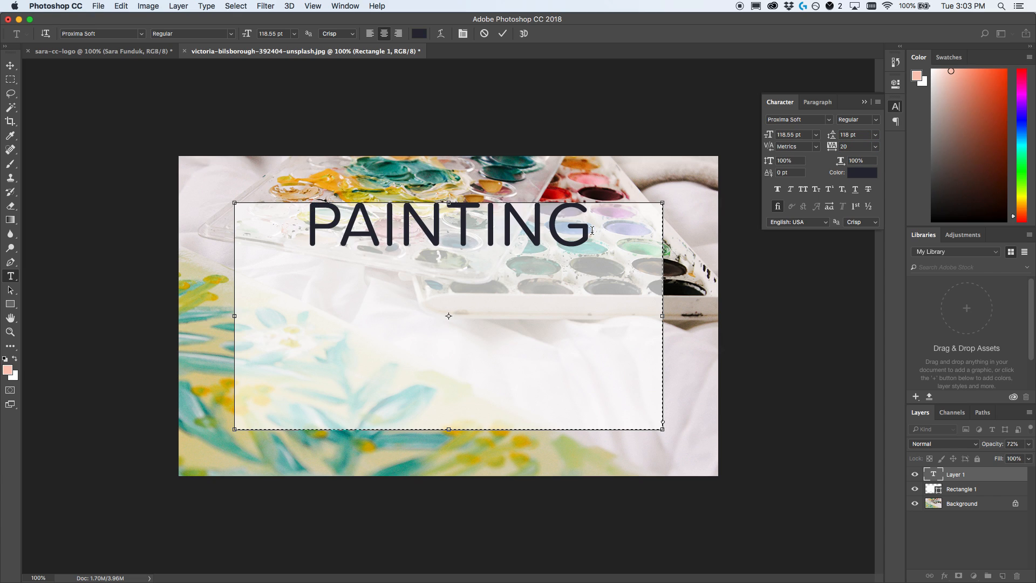
key("Return")
type("PLAYFUL")
key("Return")
type("PATTERNS")
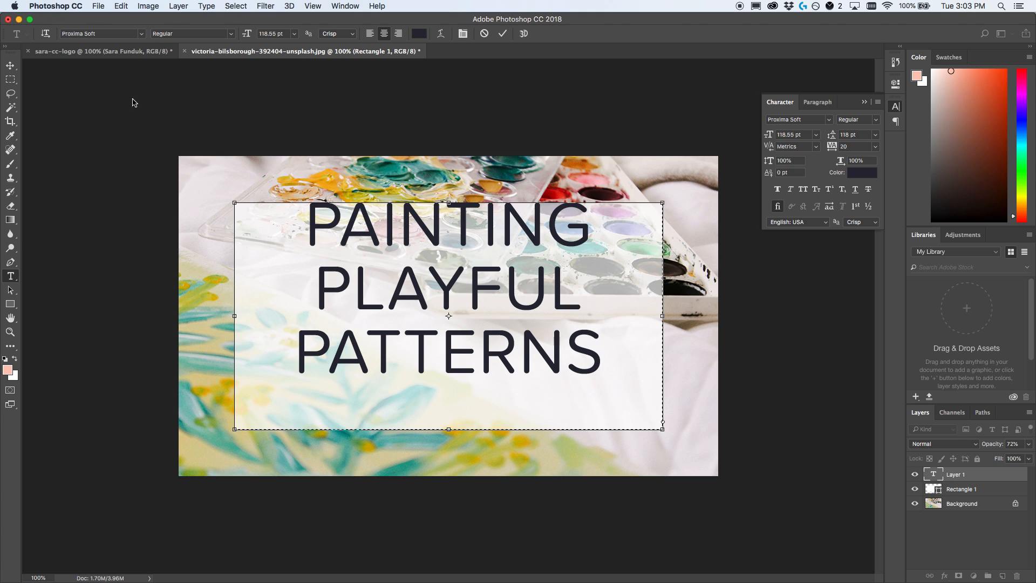
Move the three-line title straight down to center it vertically in the white rectangle.
left_click(10, 66)
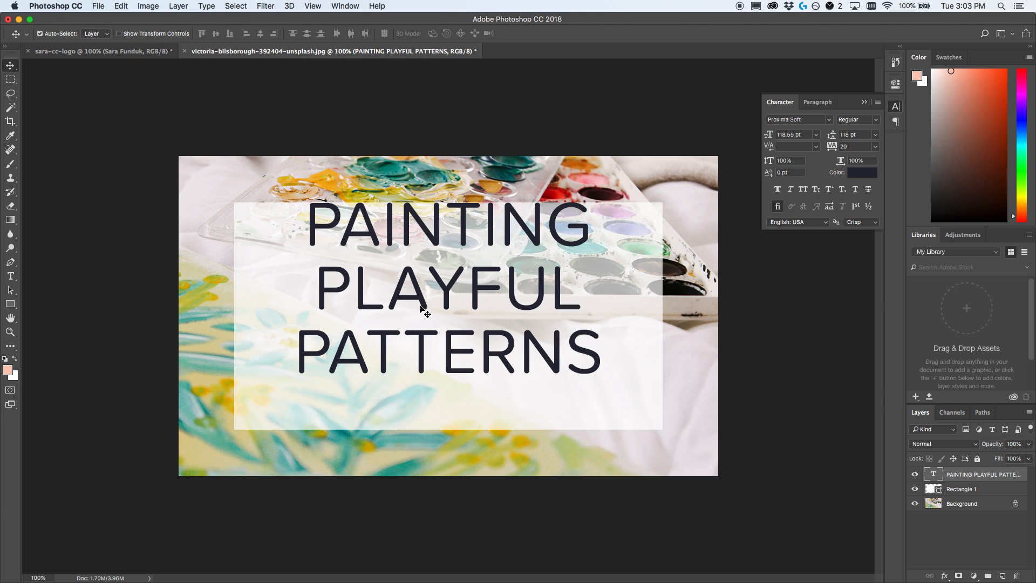
left_click_drag(420, 306, 421, 335)
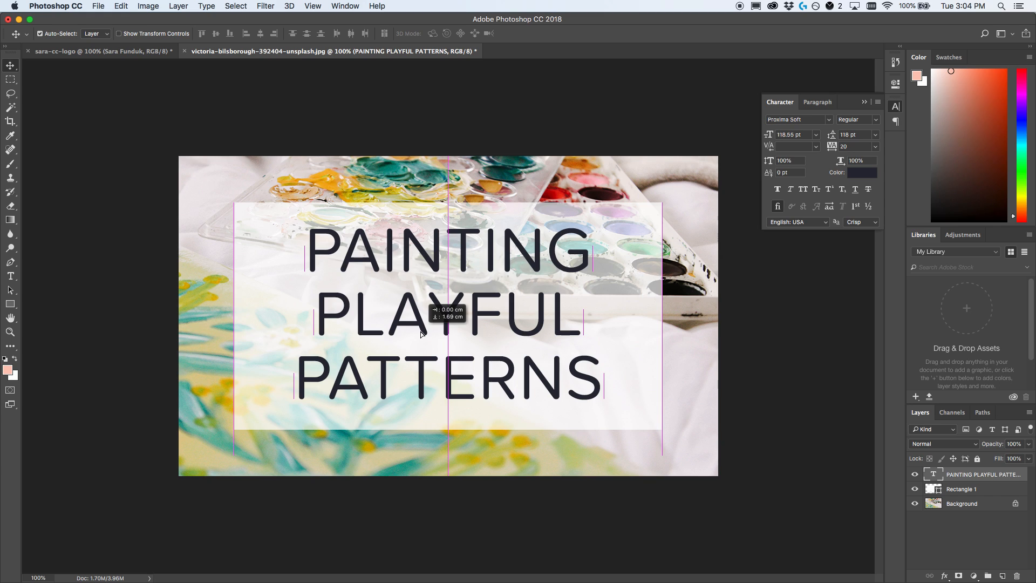
left_click_drag(421, 334, 421, 334)
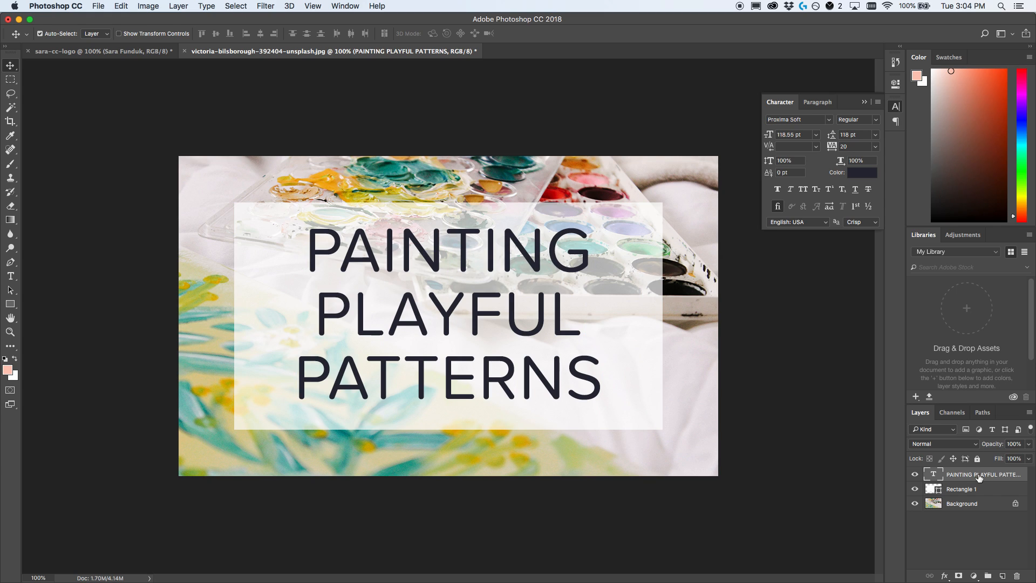
Adjust the white rectangle's opacity, trying 83% and settling on 71%.
left_click(983, 491)
left_click(1028, 443)
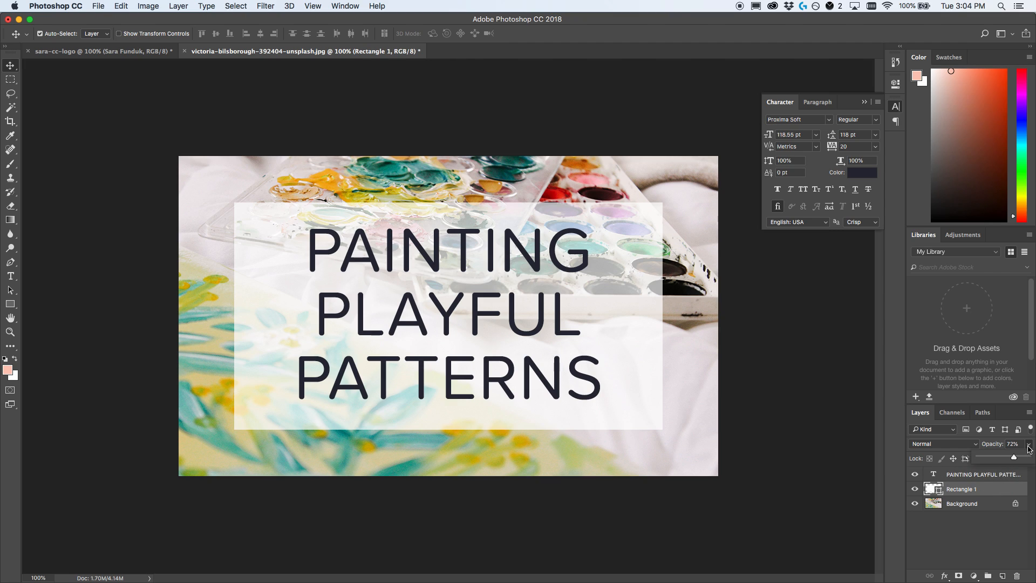
left_click_drag(1016, 460, 1020, 460)
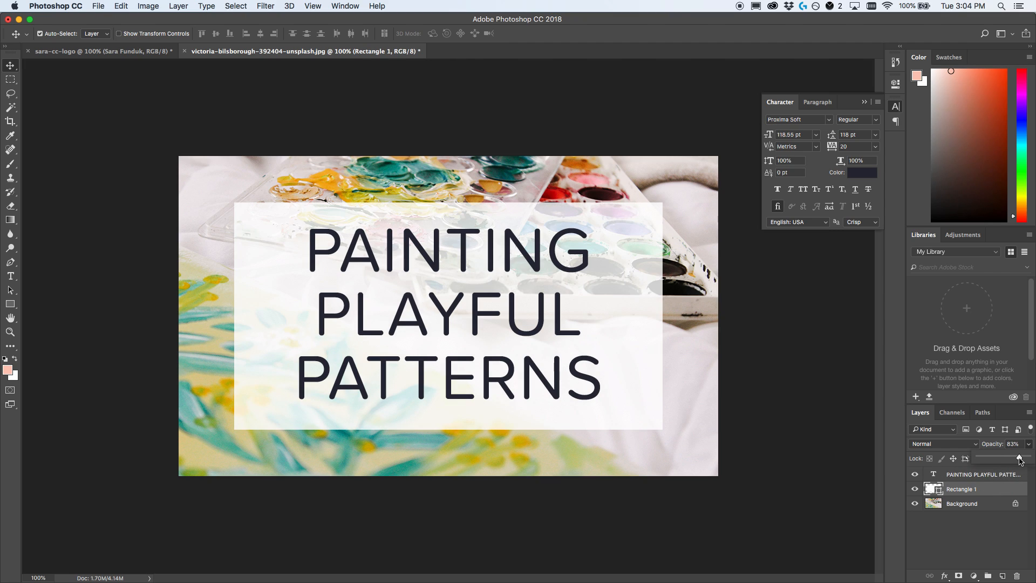
mouse_move(1020, 461)
left_mouse_down()
mouse_move(993, 461)
mouse_move(1015, 460)
left_mouse_up()
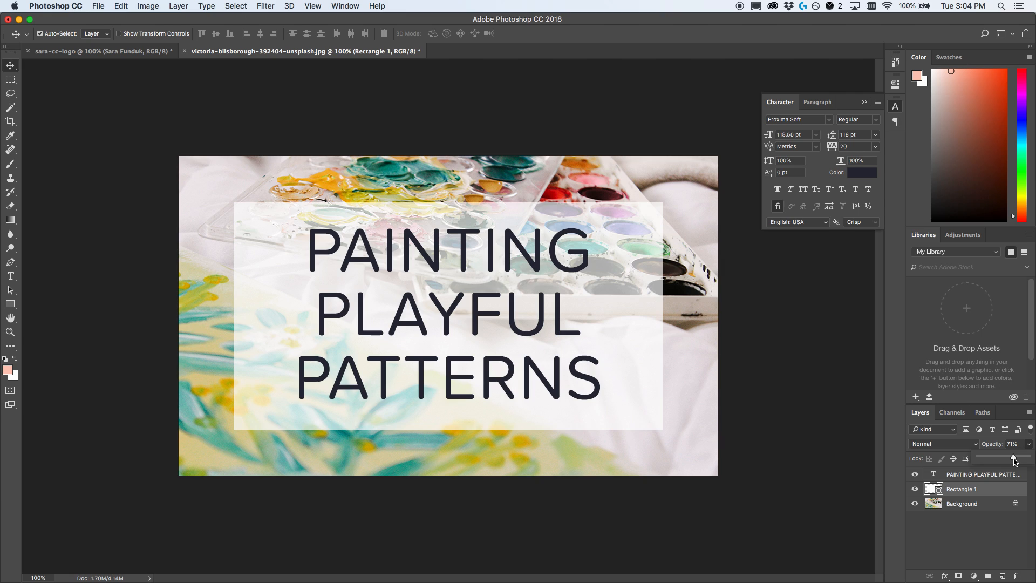
left_click(980, 534)
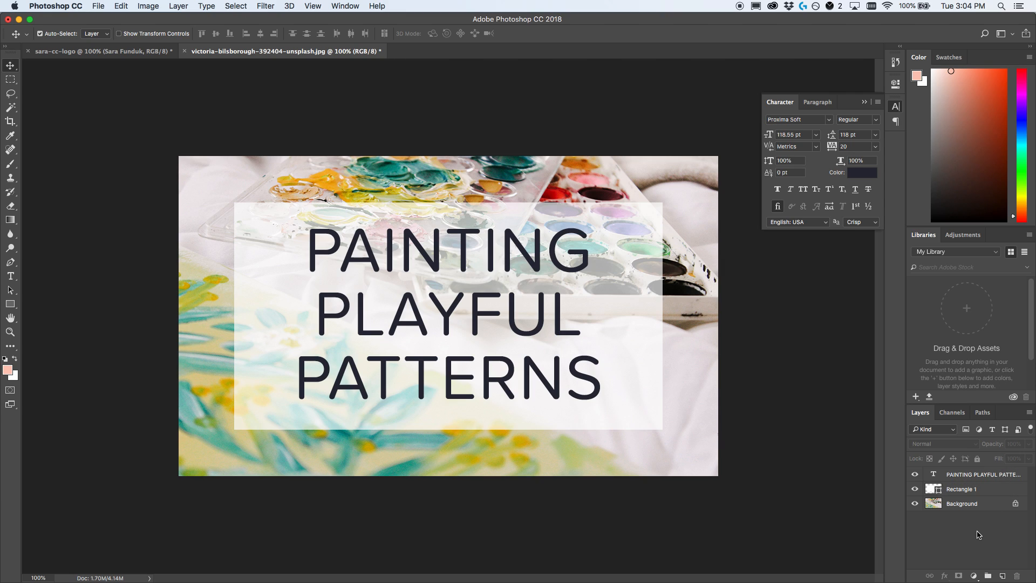
Select the whole three-line title and try text colors sampled from the photo's paints, including pink, red, teal #028a7d and yellow #ccbd27.
left_click(967, 475)
double_click(553, 323)
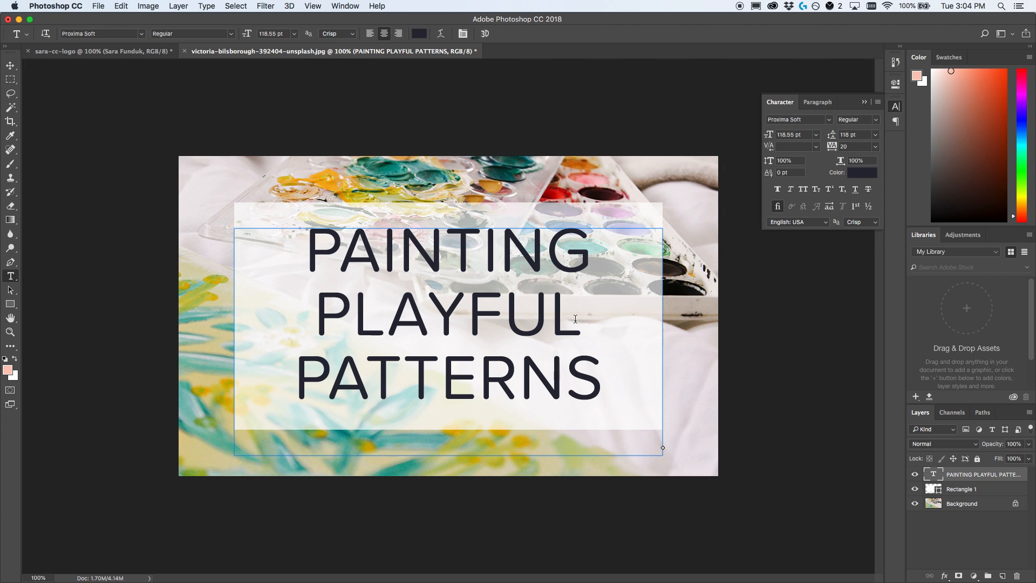
left_click_drag(584, 319, 315, 313)
mouse_move(305, 249)
left_mouse_down()
mouse_move(594, 250)
mouse_move(602, 370)
left_mouse_up()
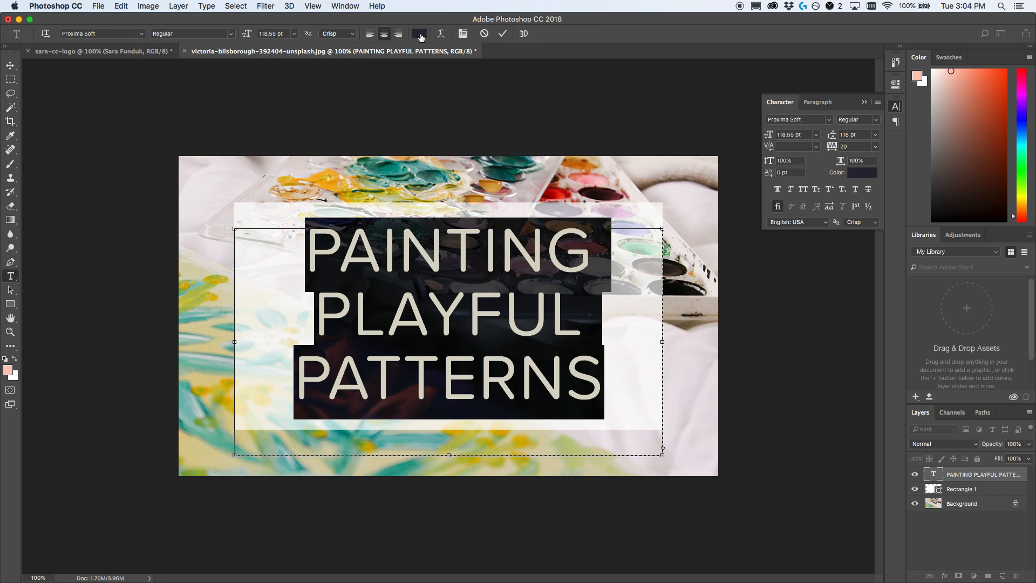
left_click(420, 34)
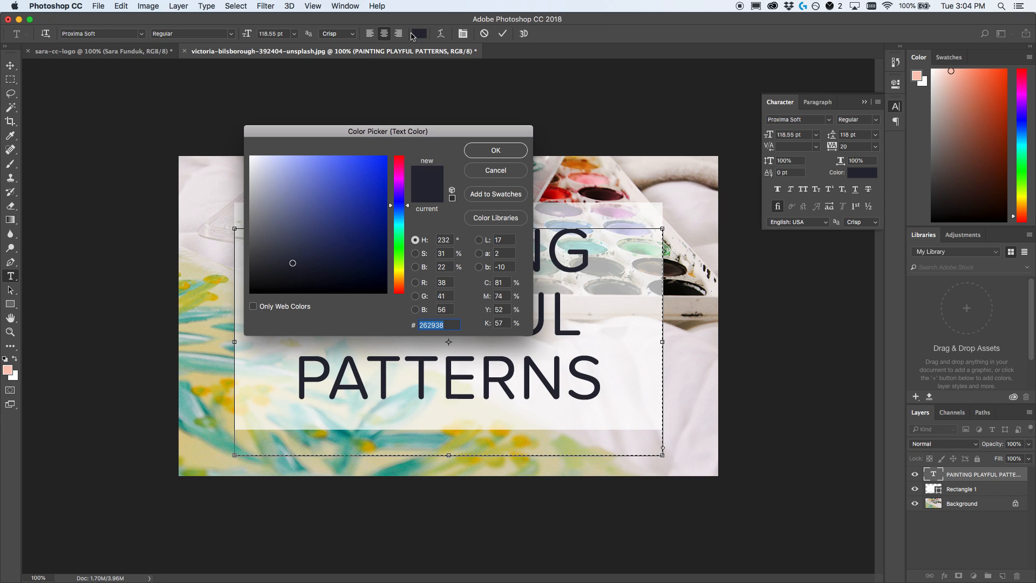
left_click(591, 174)
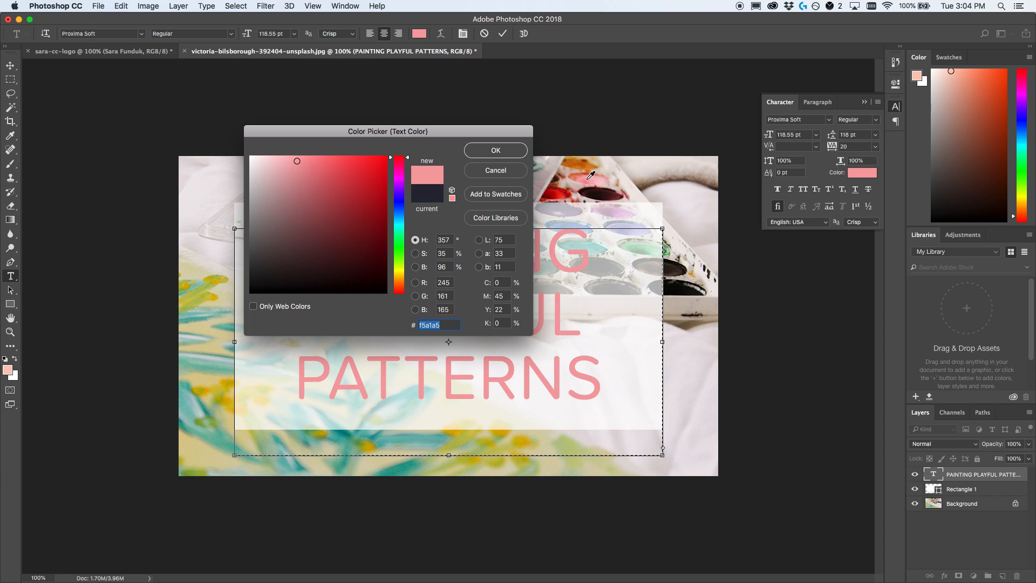
left_click(605, 196)
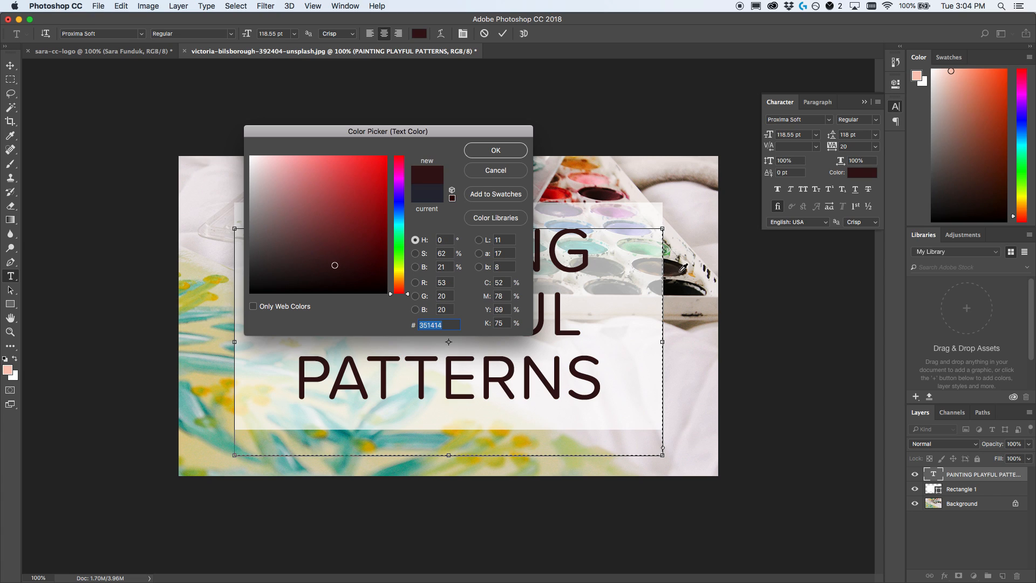
left_click(555, 197)
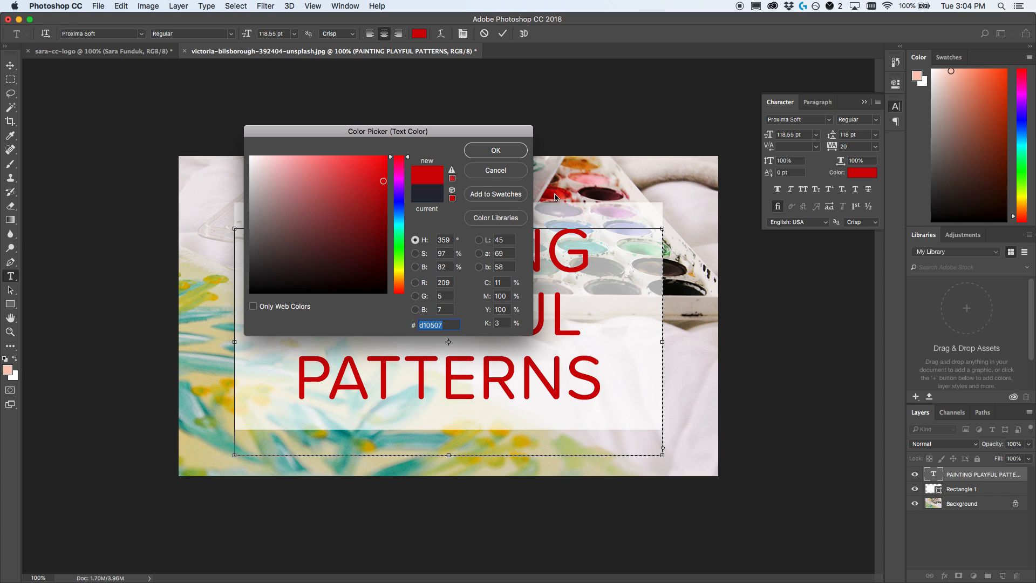
left_click_drag(468, 131, 397, 217)
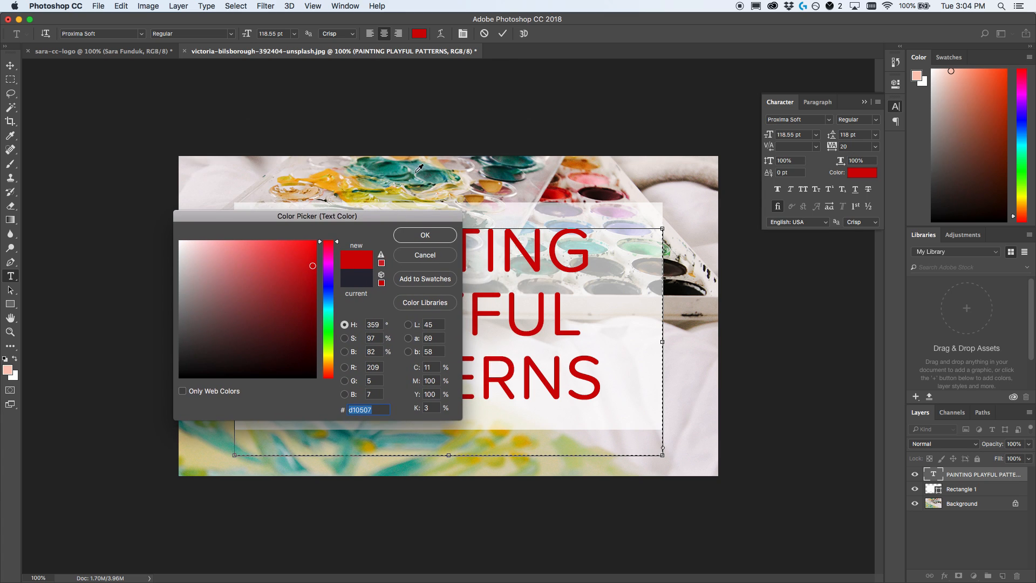
left_click(392, 171)
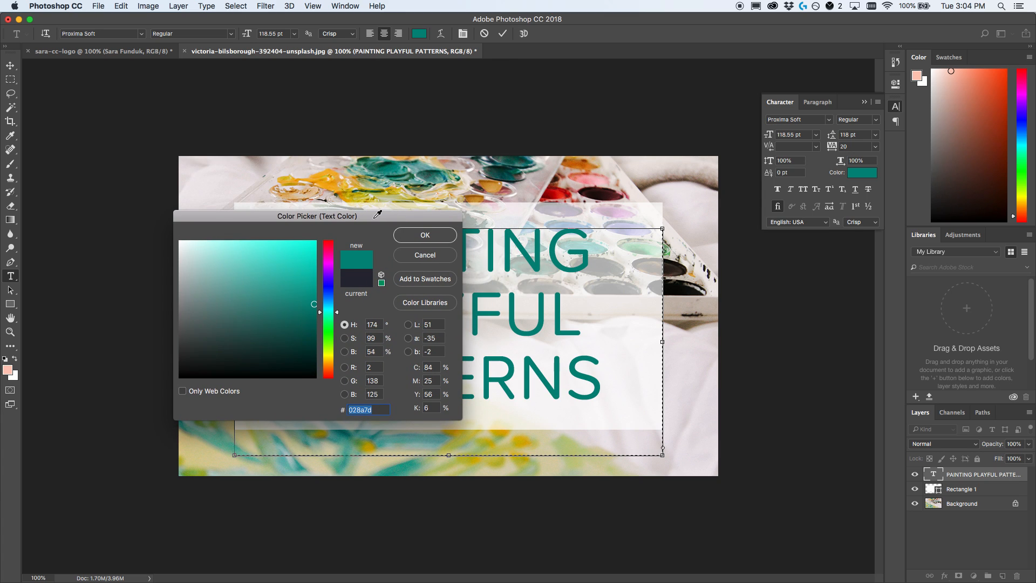
mouse_move(377, 215)
left_mouse_down()
mouse_move(285, 177)
mouse_move(259, 132)
left_mouse_up()
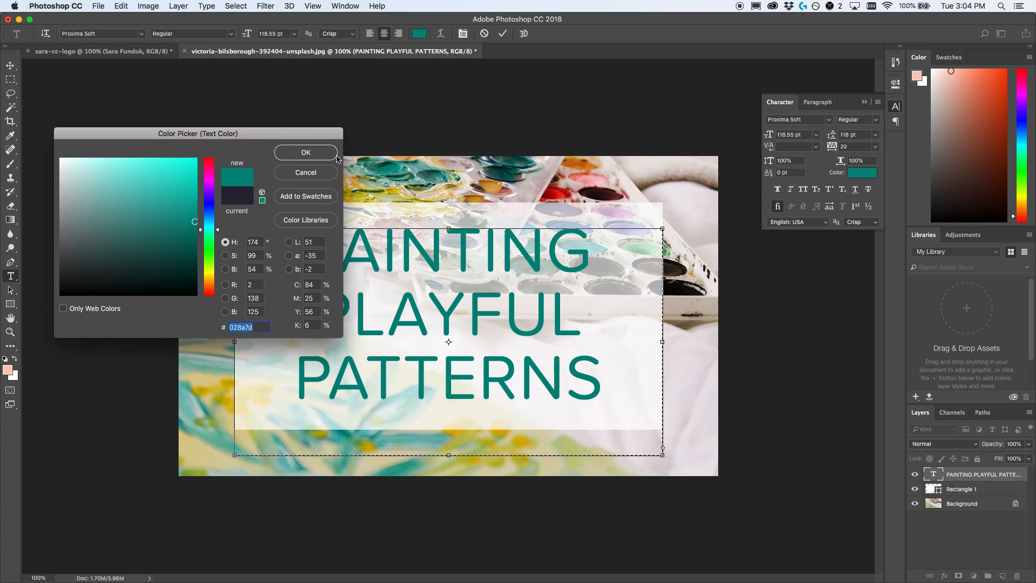
left_click(360, 201)
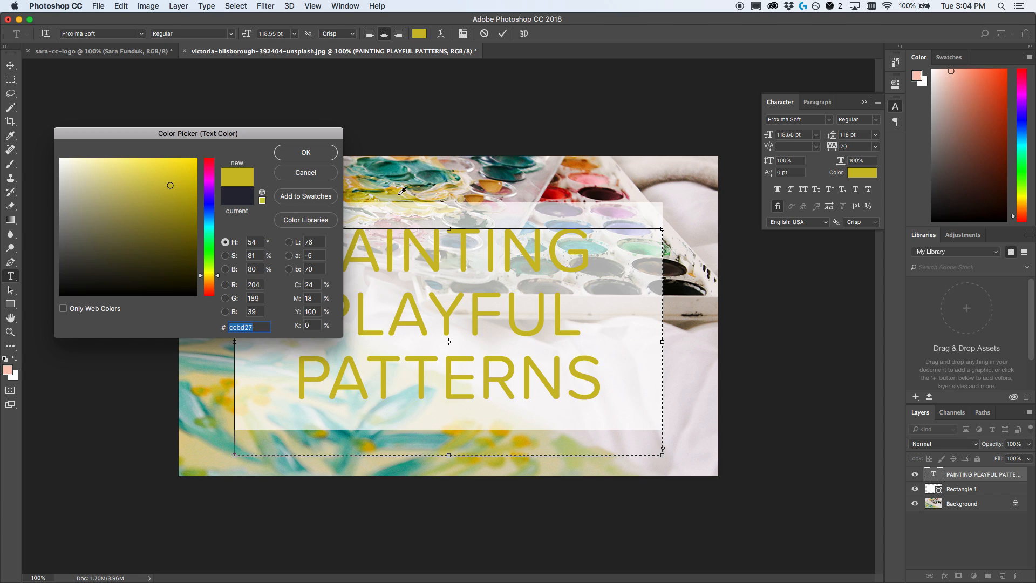
Sample the pink paint in the palette and set the whole title's text color to light pink #f3a9ad.
left_click(589, 179)
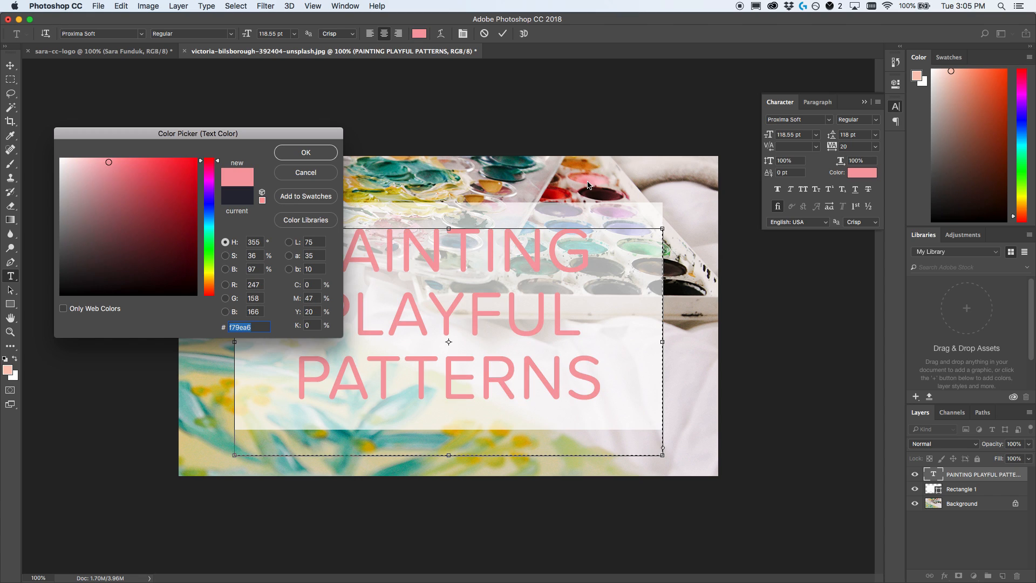
left_click(598, 177)
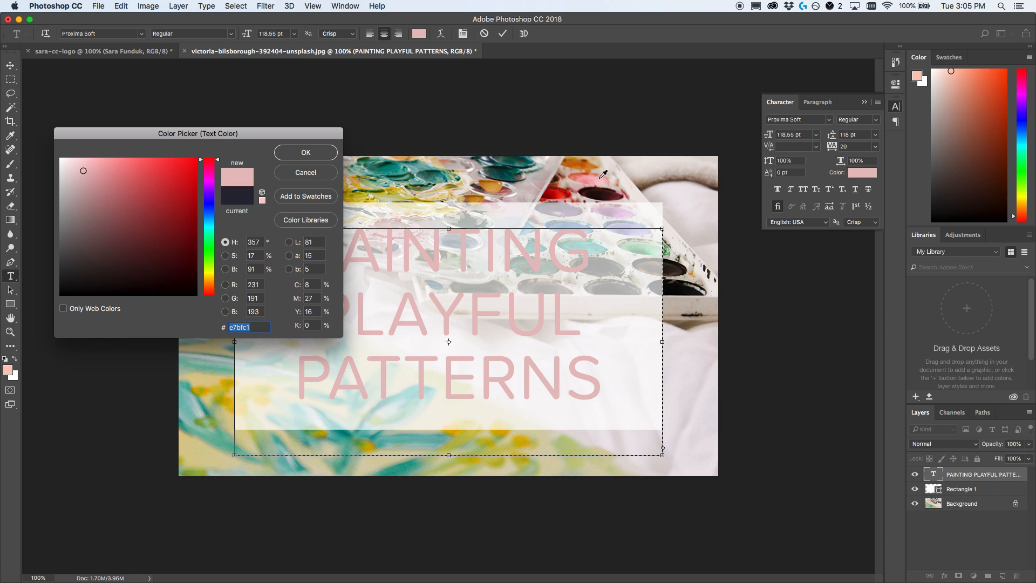
left_click(589, 167)
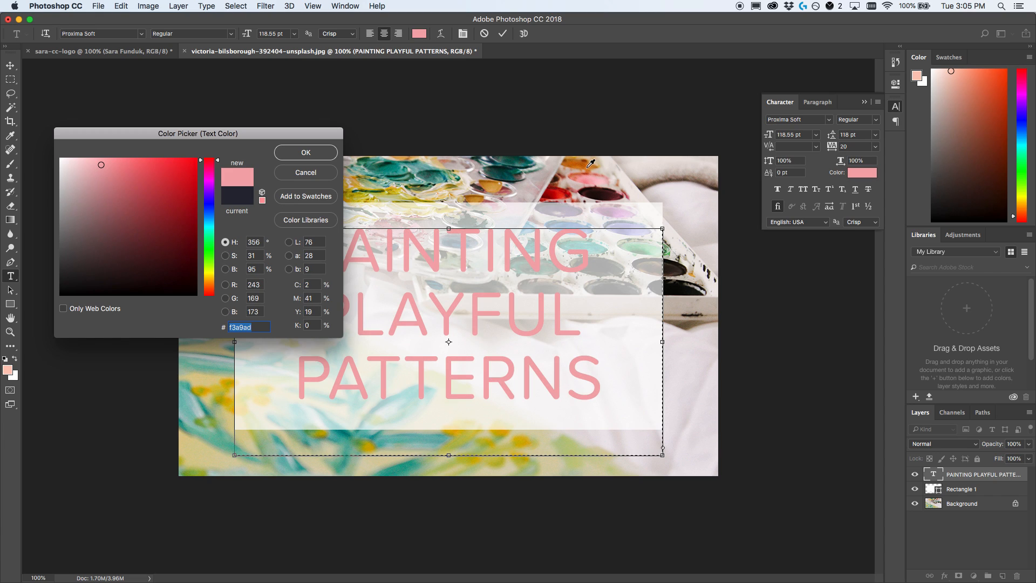
left_click(318, 153)
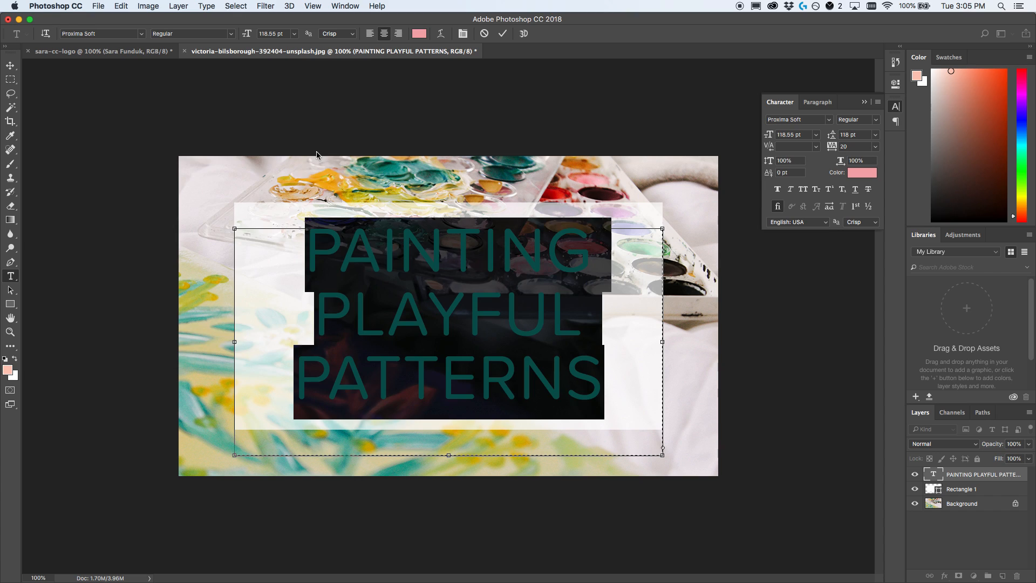
Recolor only the word PLAYFUL with a darker shade of the pink, #c37076.
left_click(462, 321)
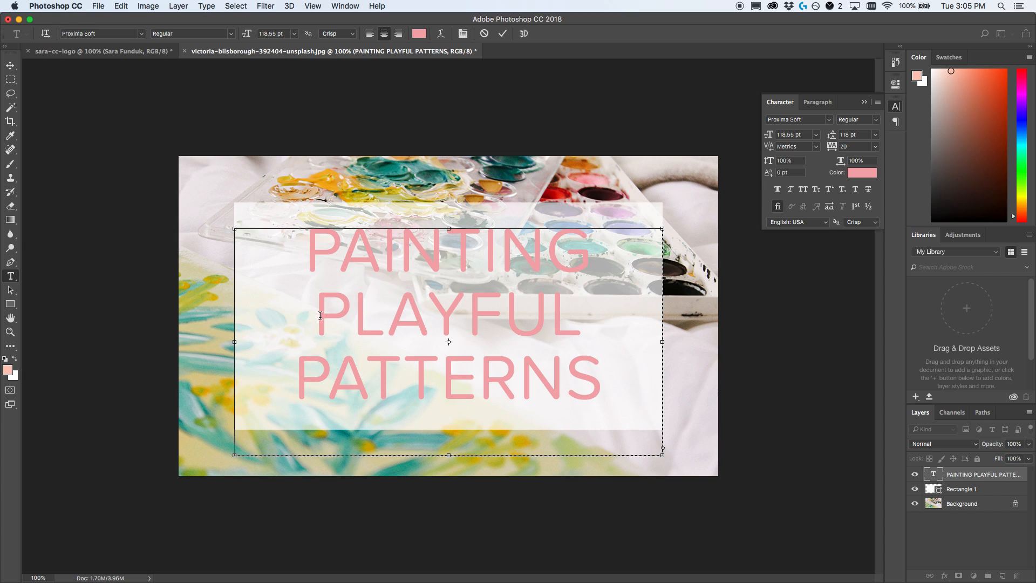
left_click_drag(316, 313, 570, 312)
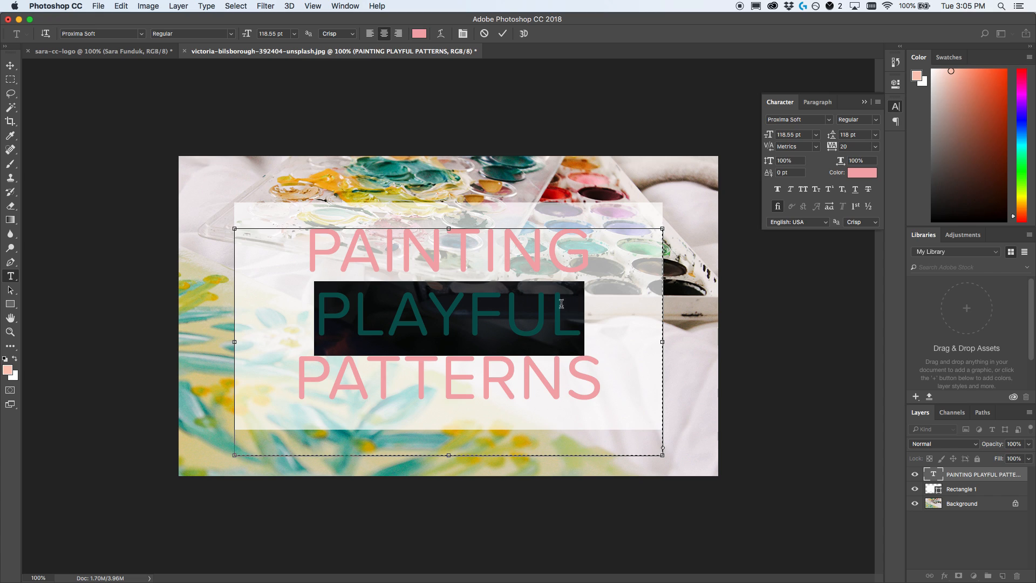
left_click(419, 34)
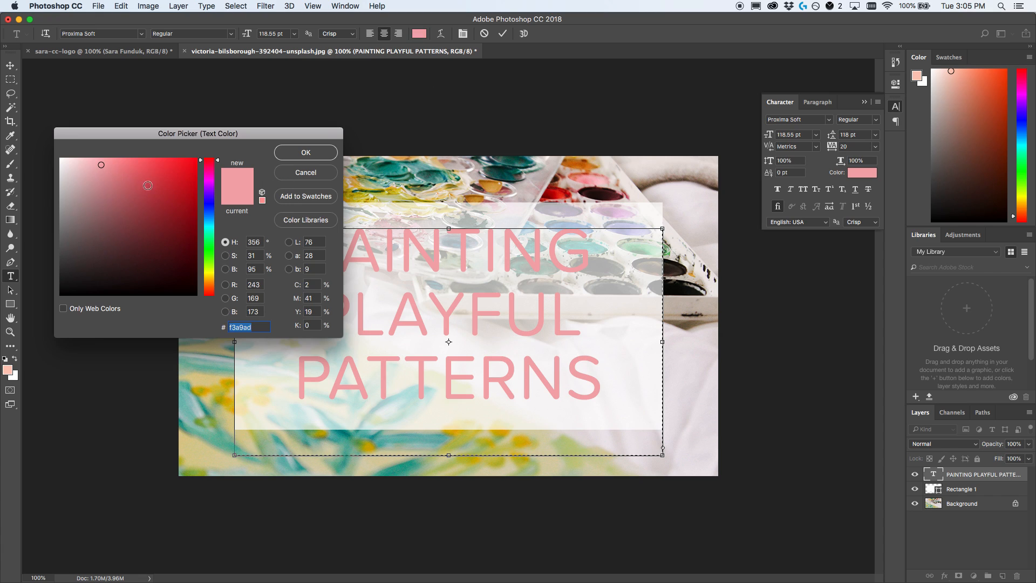
left_click(118, 185)
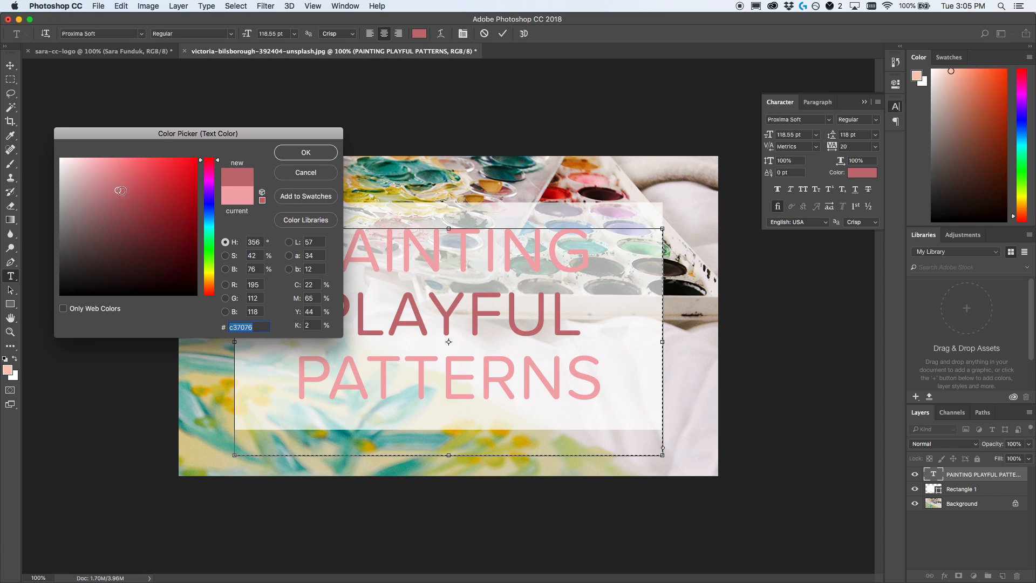
left_click(290, 155)
Recolor only the word PATTERNS with a dark red shade of the same hue and finish editing the text.
left_click_drag(605, 377, 294, 378)
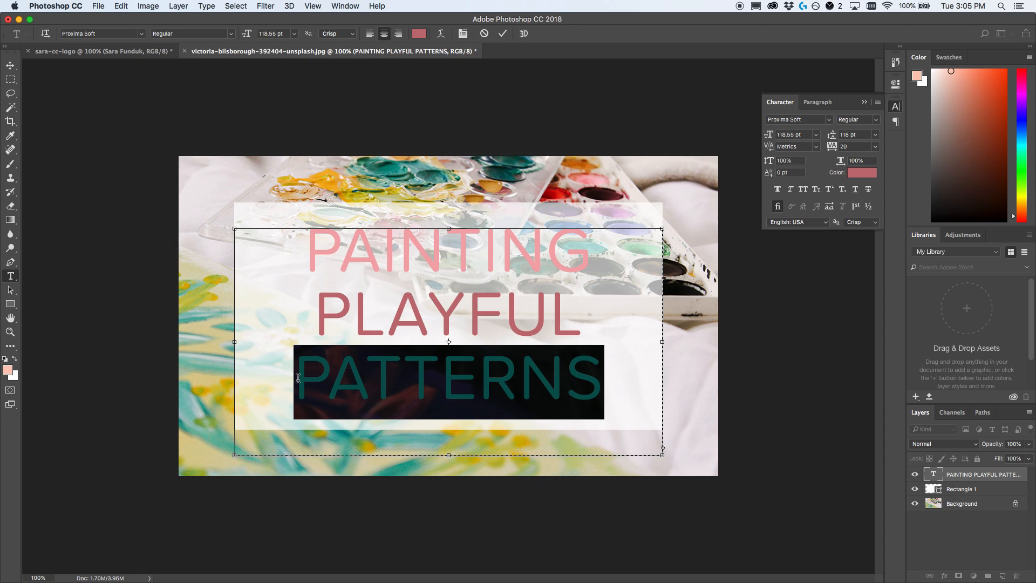
left_click(419, 34)
left_click(164, 229)
left_click(300, 153)
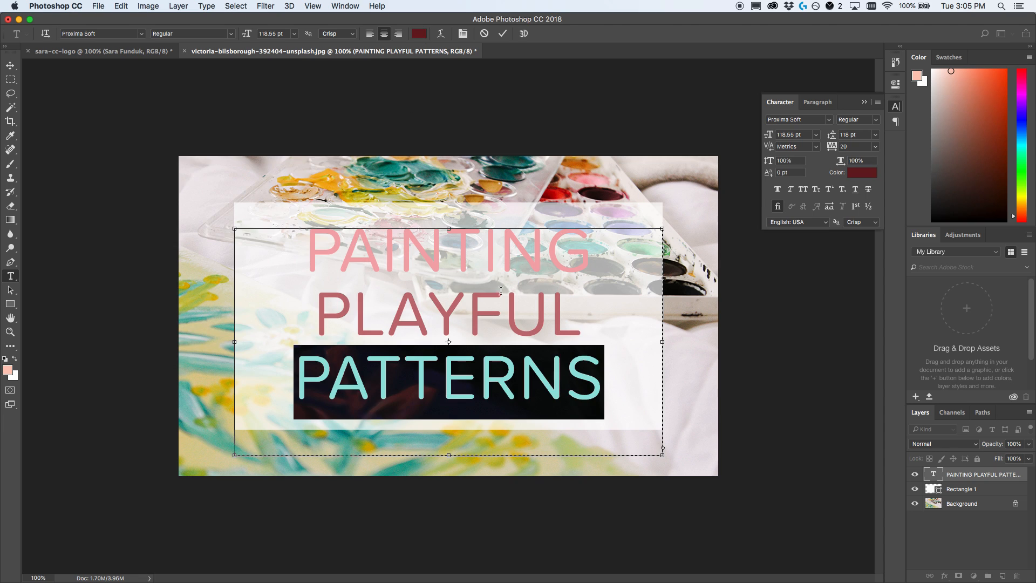
left_click(609, 384)
left_click(10, 65)
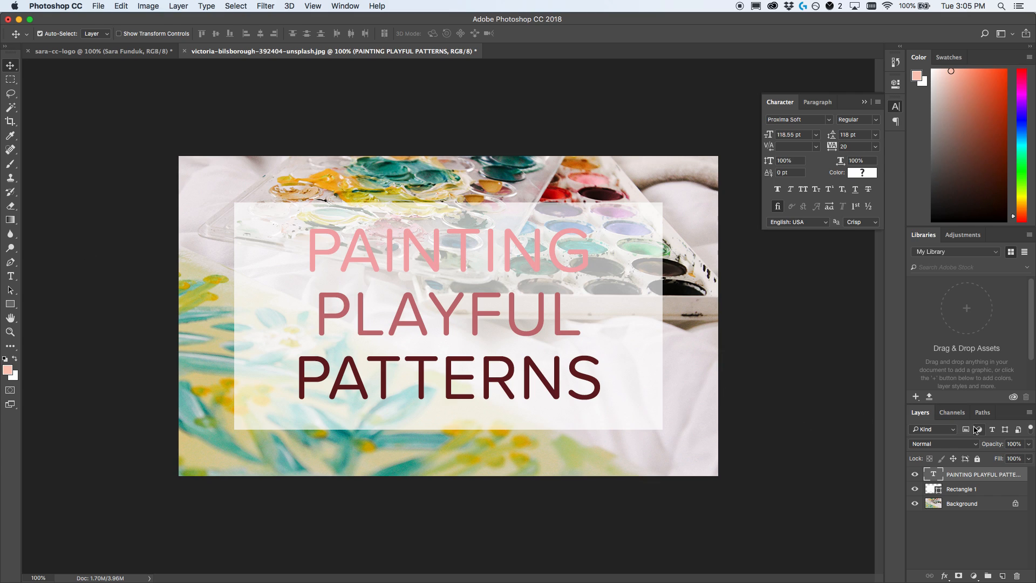
Set the white rectangle's opacity to 80% and open the export options for the graphic.
left_click(1003, 489)
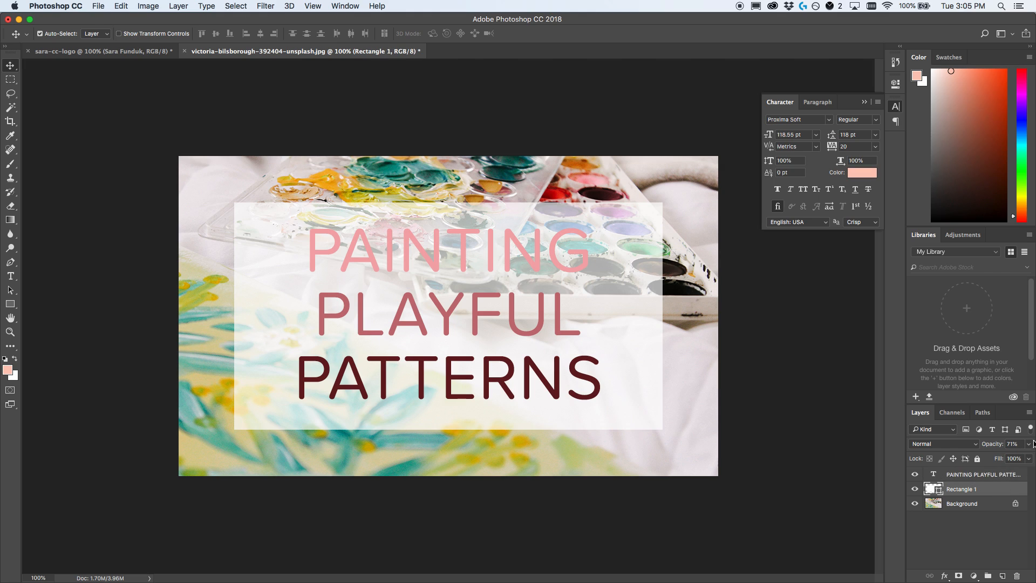
left_click(1028, 444)
left_click_drag(1015, 460, 1020, 461)
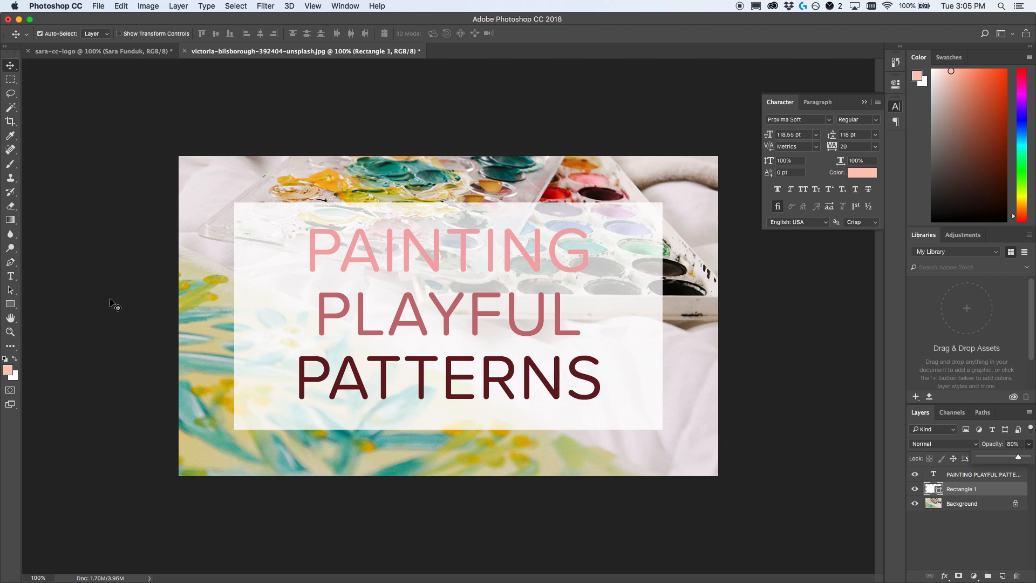
left_click(100, 7)
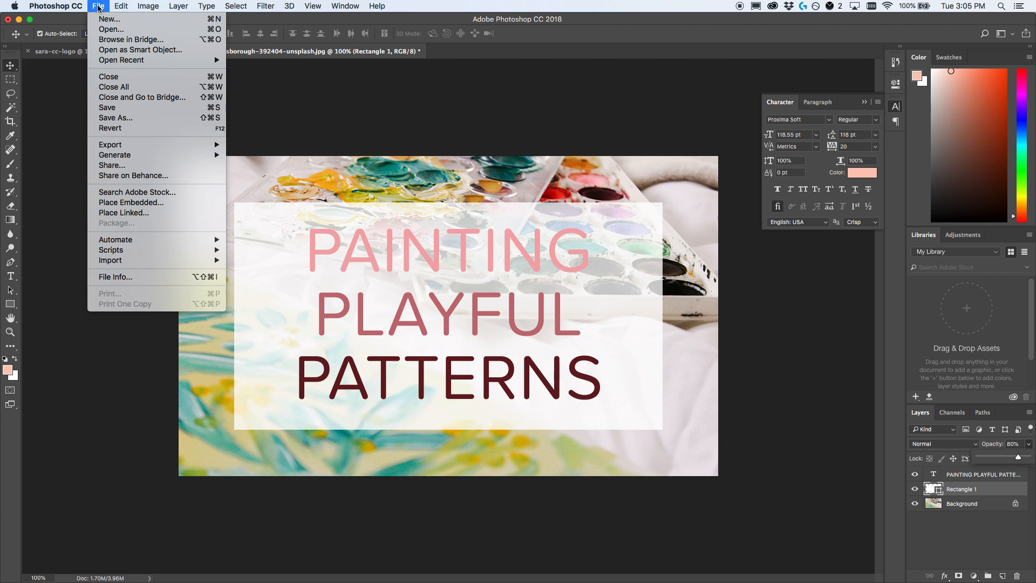
mouse_move(213, 145)
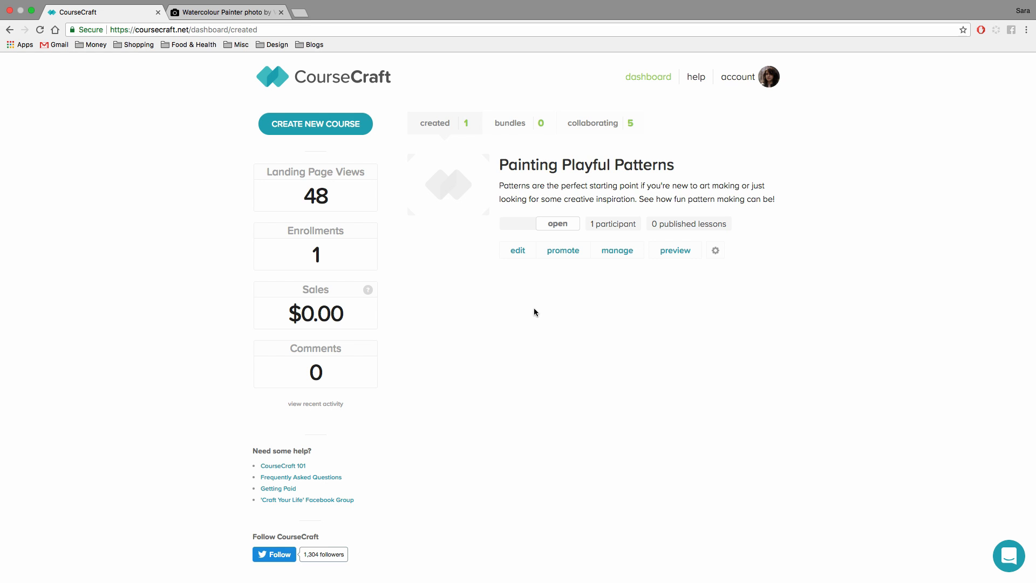
In CourseCraft, edit the Painting Playful Patterns course, upload playful-patterns-cover.png as its cover photo and save.
left_click(516, 251)
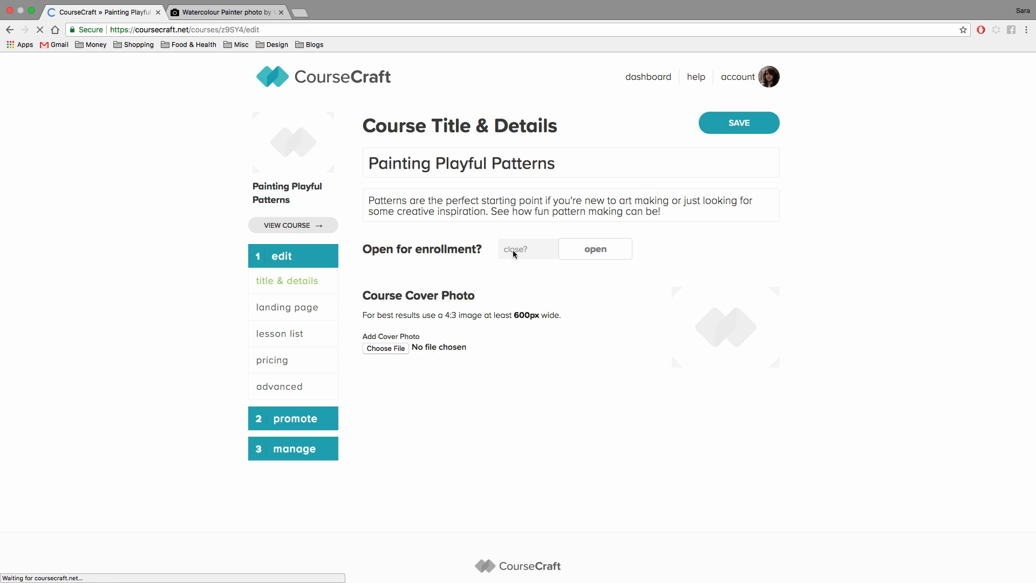
left_click(393, 350)
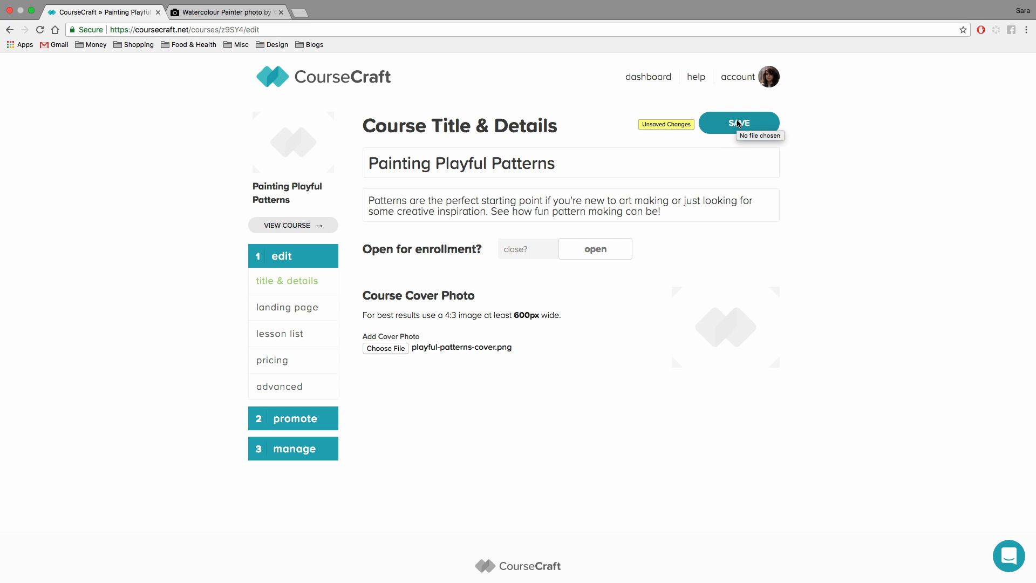
left_click(738, 124)
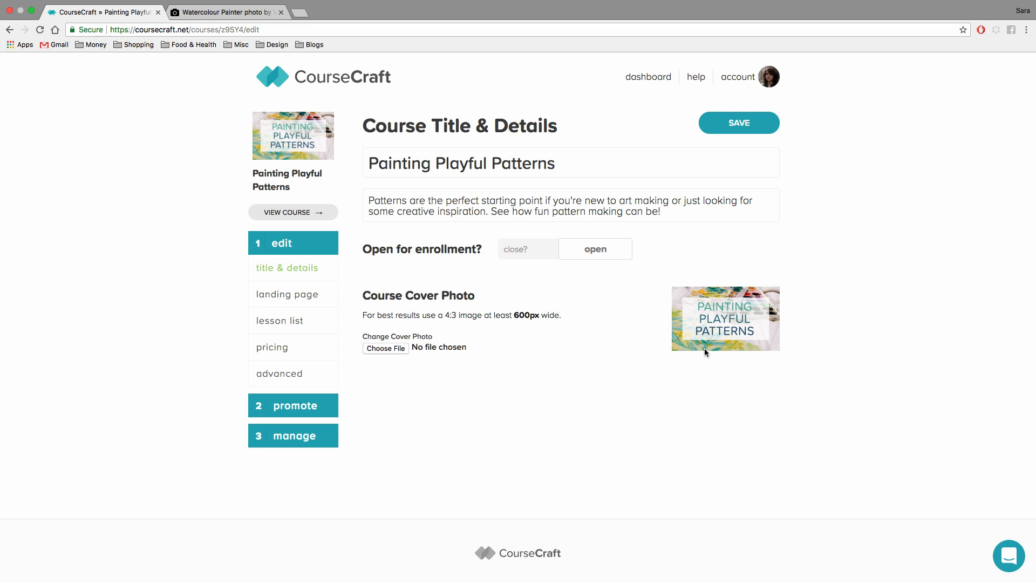
View the public creator profile, and from there check the branding on the course's landing page and enrollment page.
left_click(741, 79)
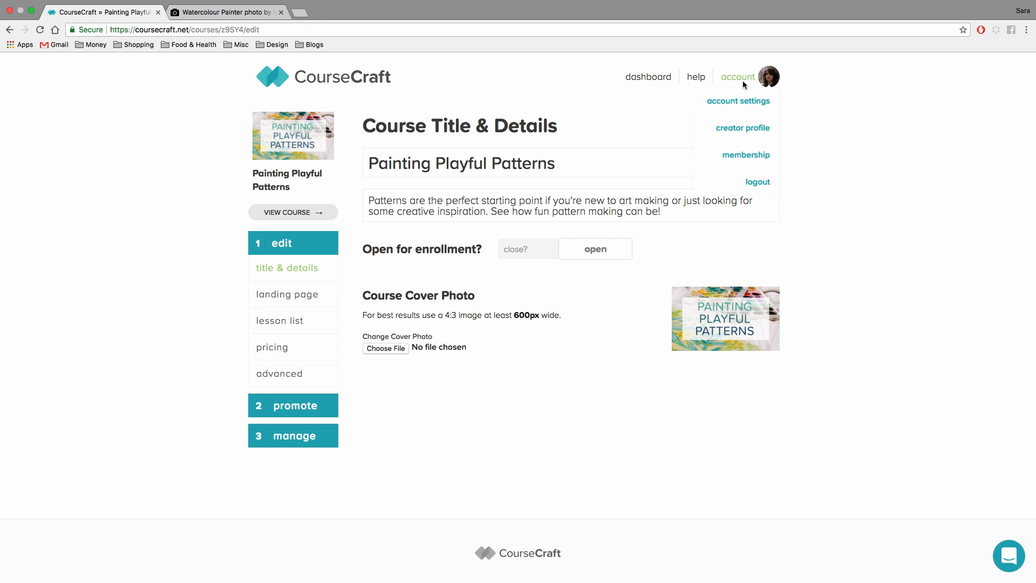
left_click(740, 131)
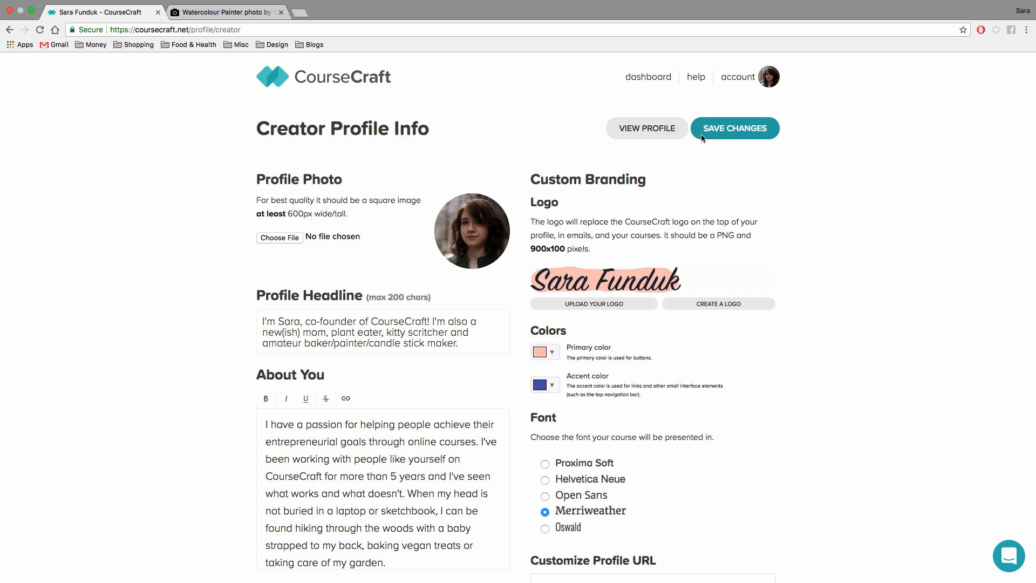
left_click(645, 127)
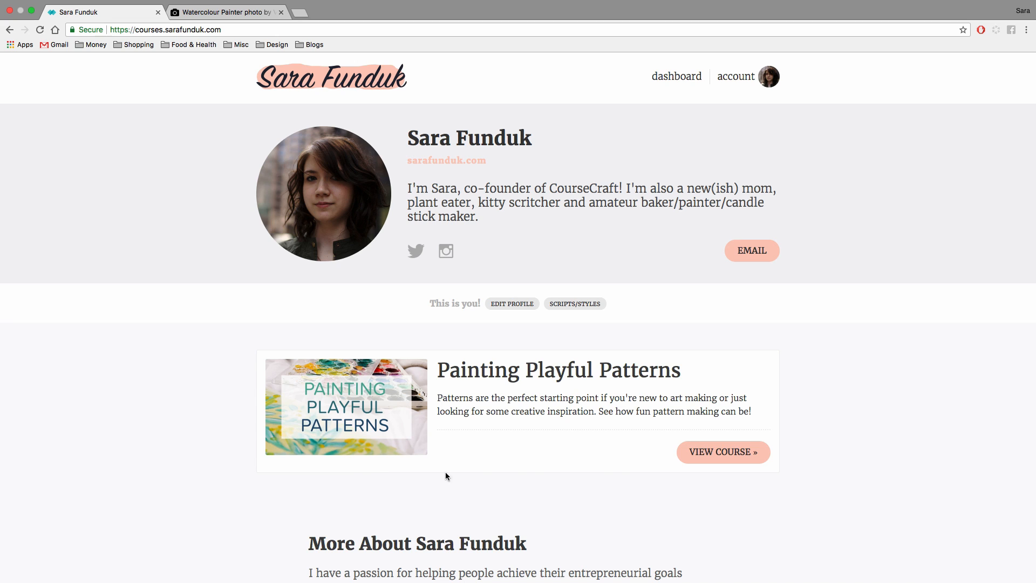
left_click(690, 453)
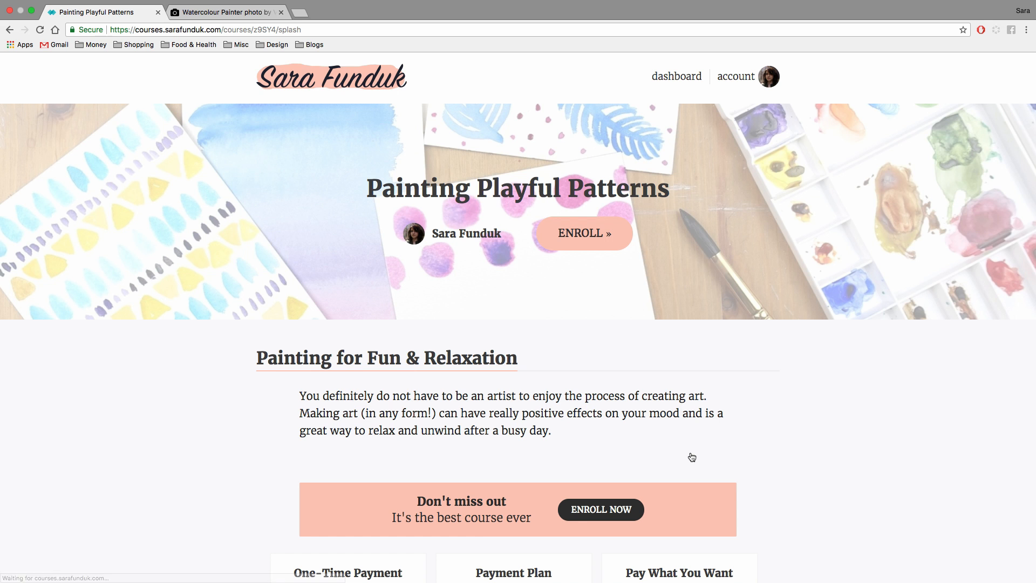
left_click(586, 236)
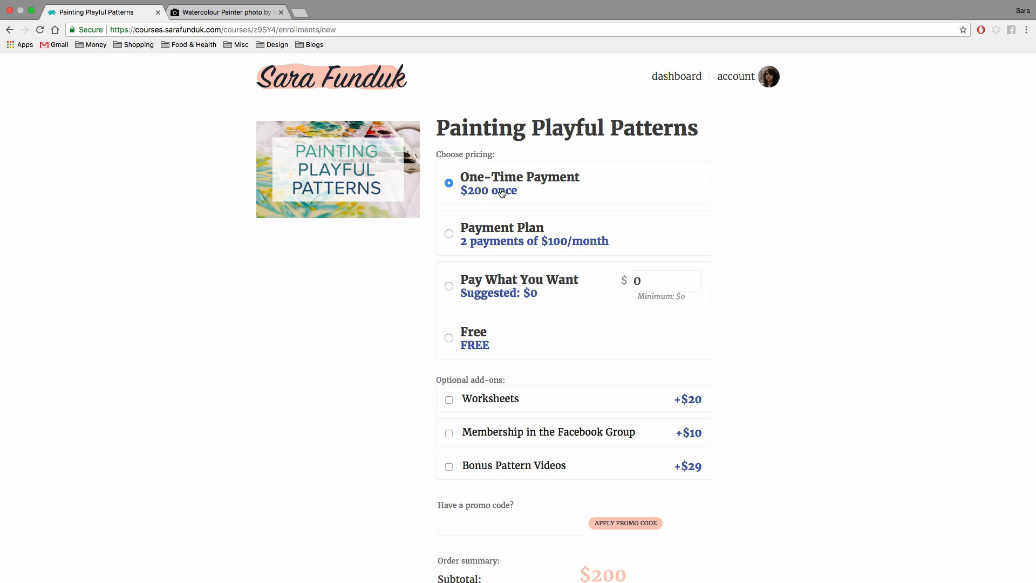
Return to the dashboard and open the preview of the Painting Playful Patterns course.
left_click(676, 77)
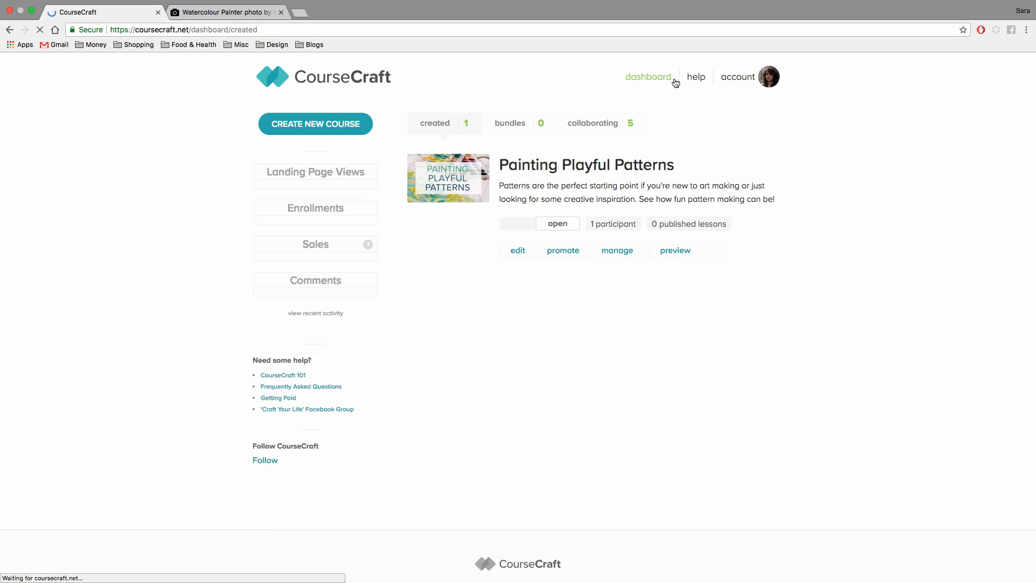
left_click(669, 251)
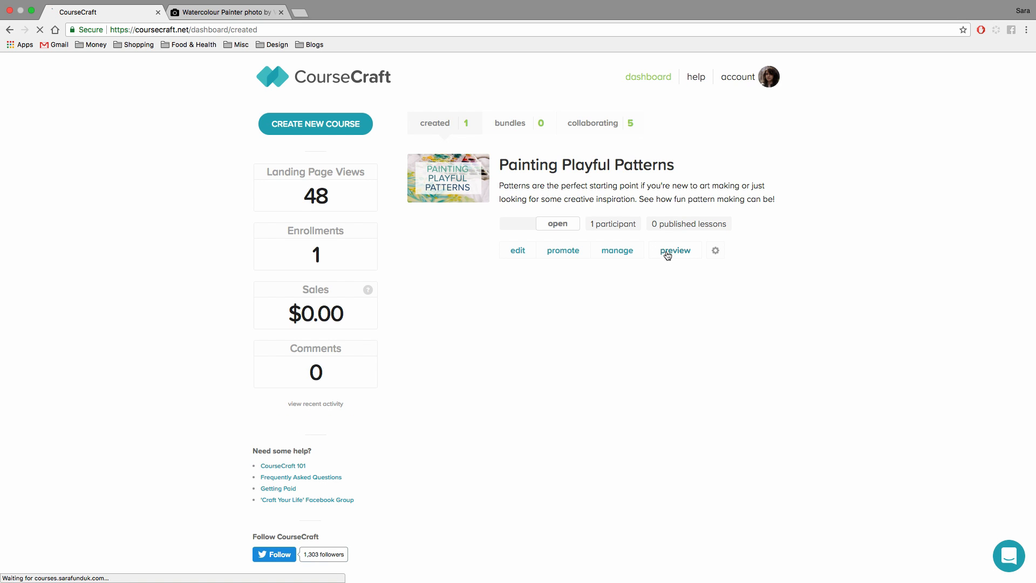